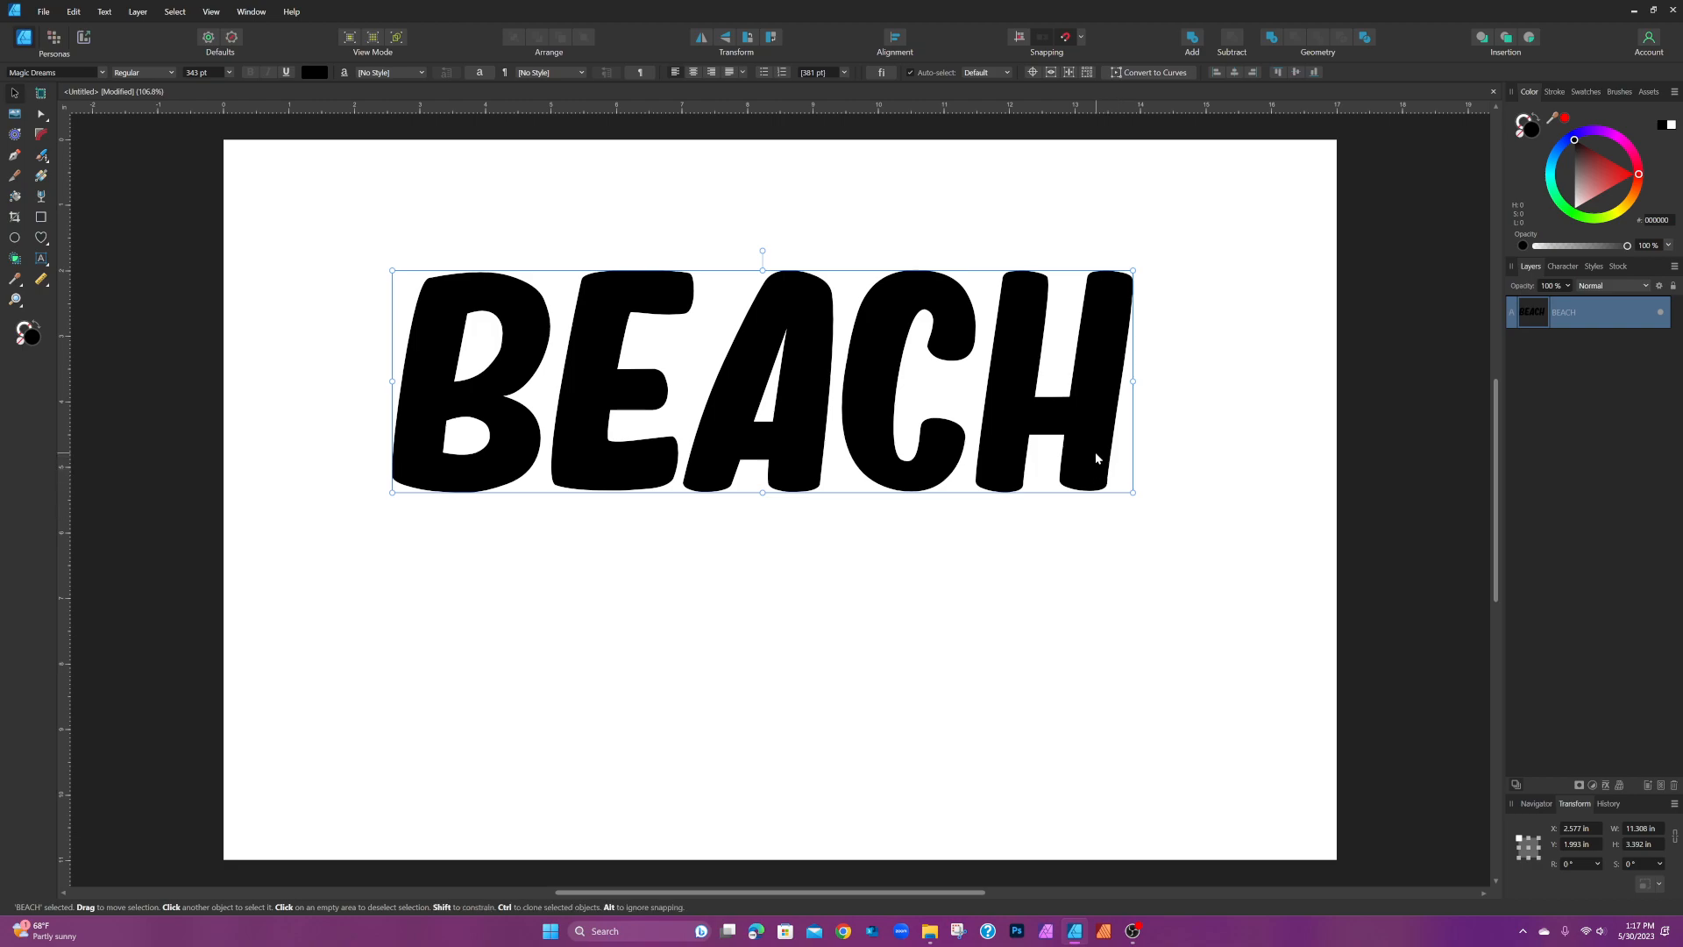
Step: Nudge the BEACH text and place the palm-tree sunset wallpaper from the Cities Beaches Landscape folder below it
drag(1092, 465, 1087, 473)
click(1258, 454)
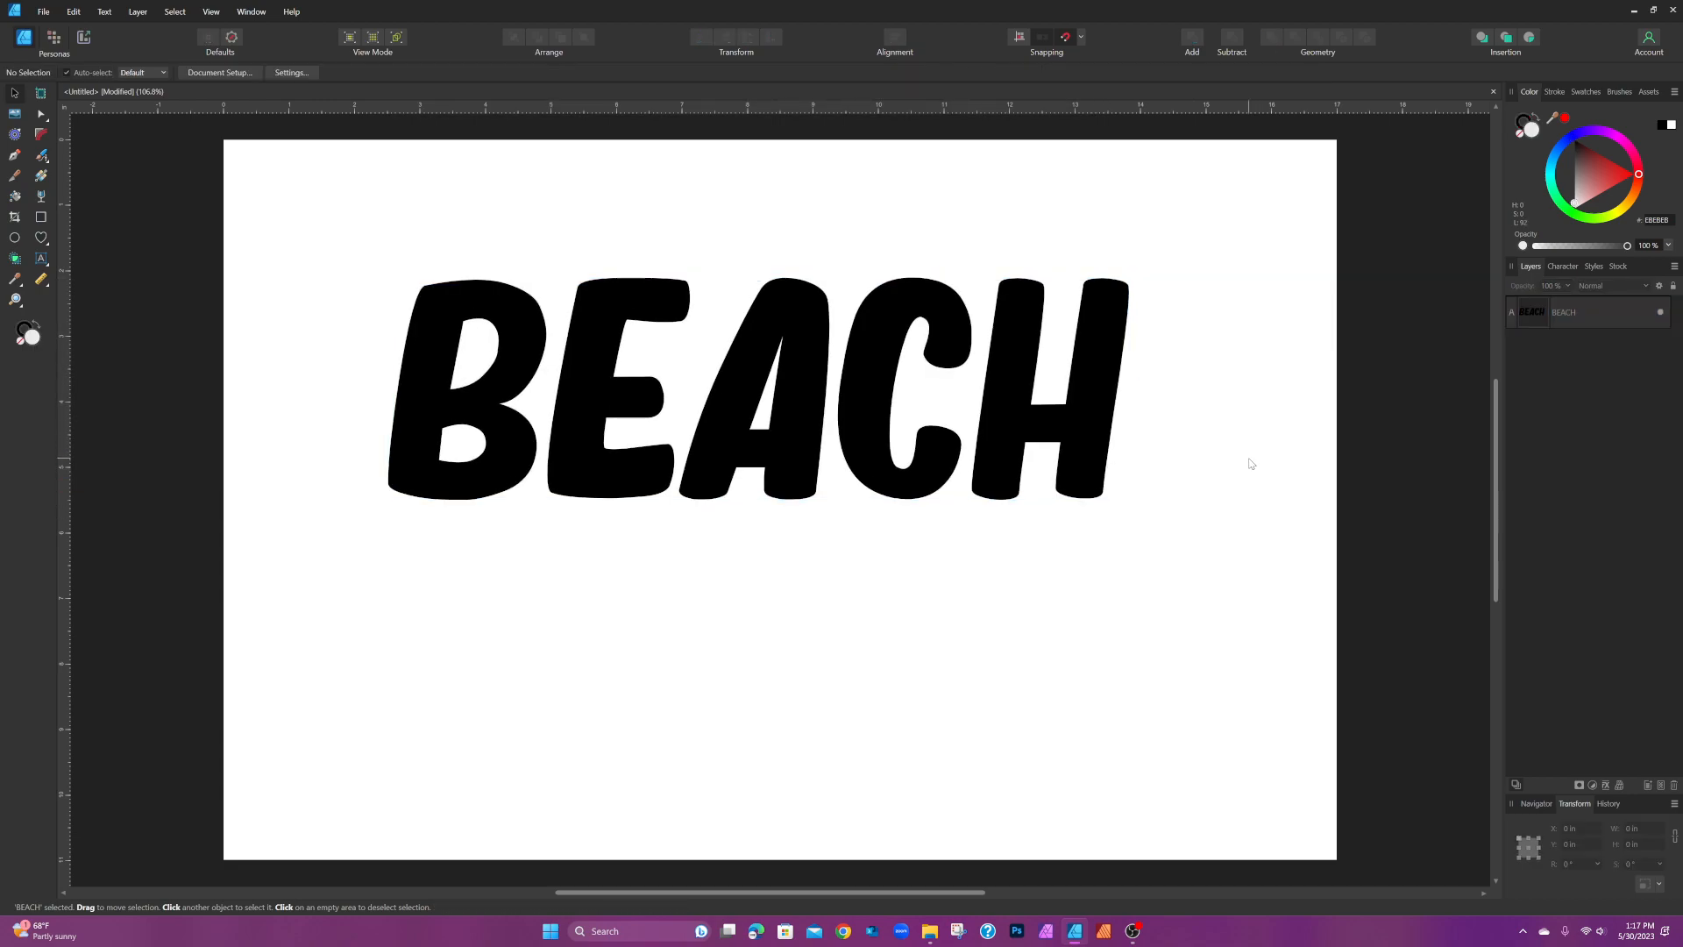
click(931, 933)
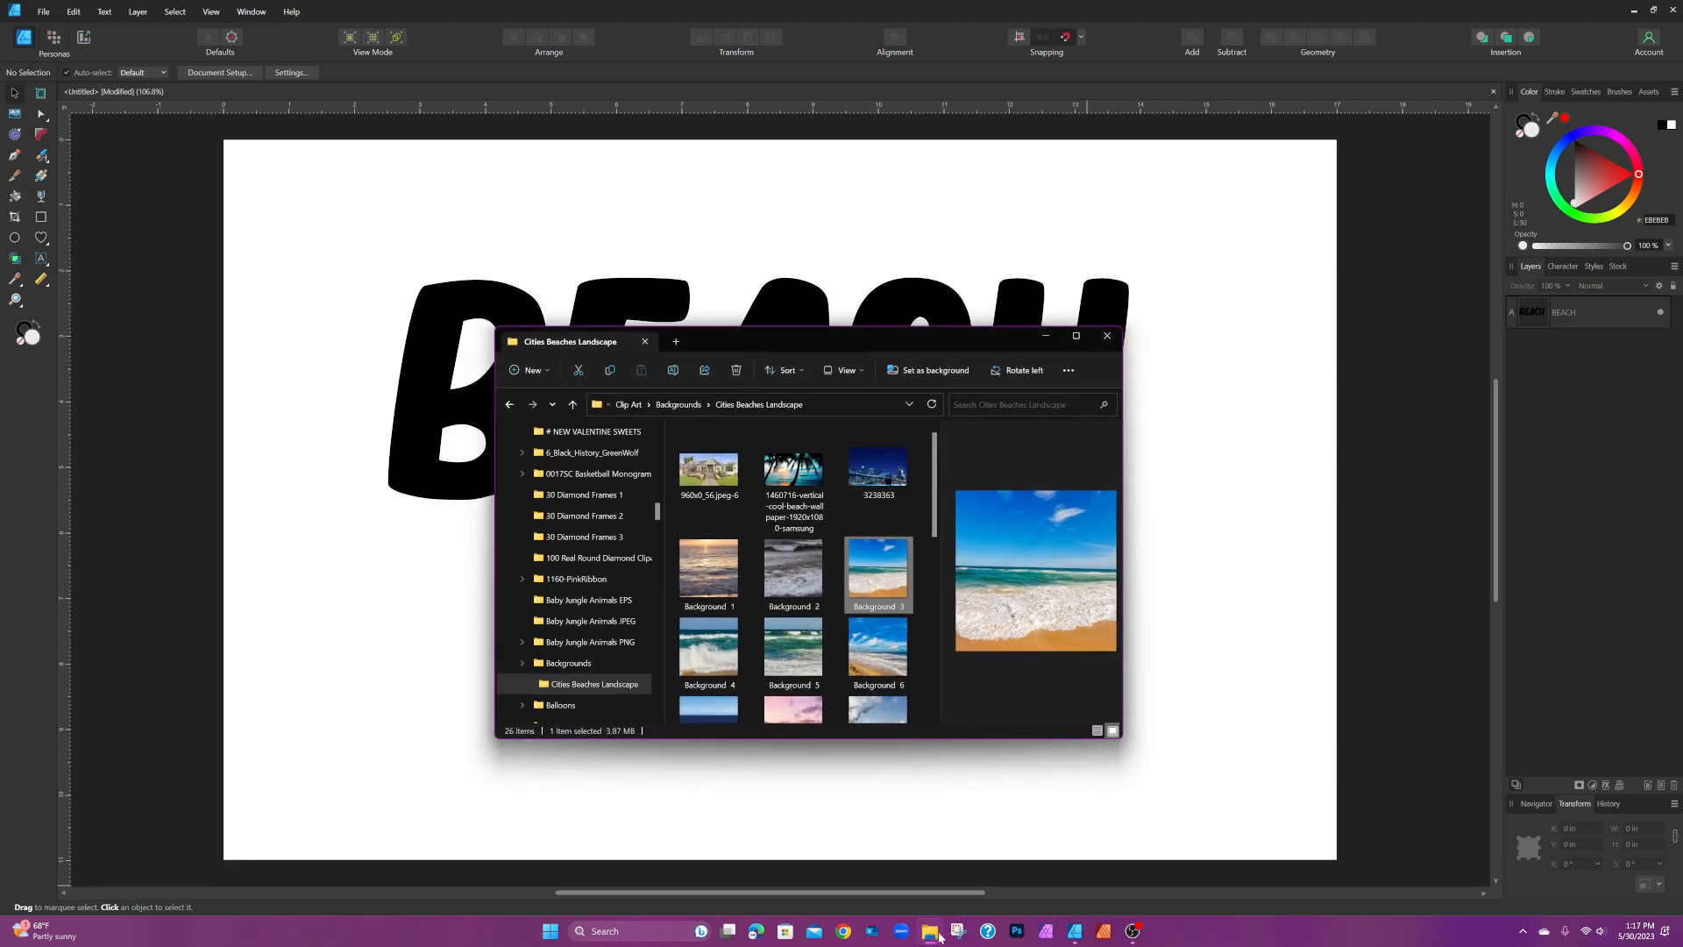
scroll(880, 689, down, 1)
click(880, 685)
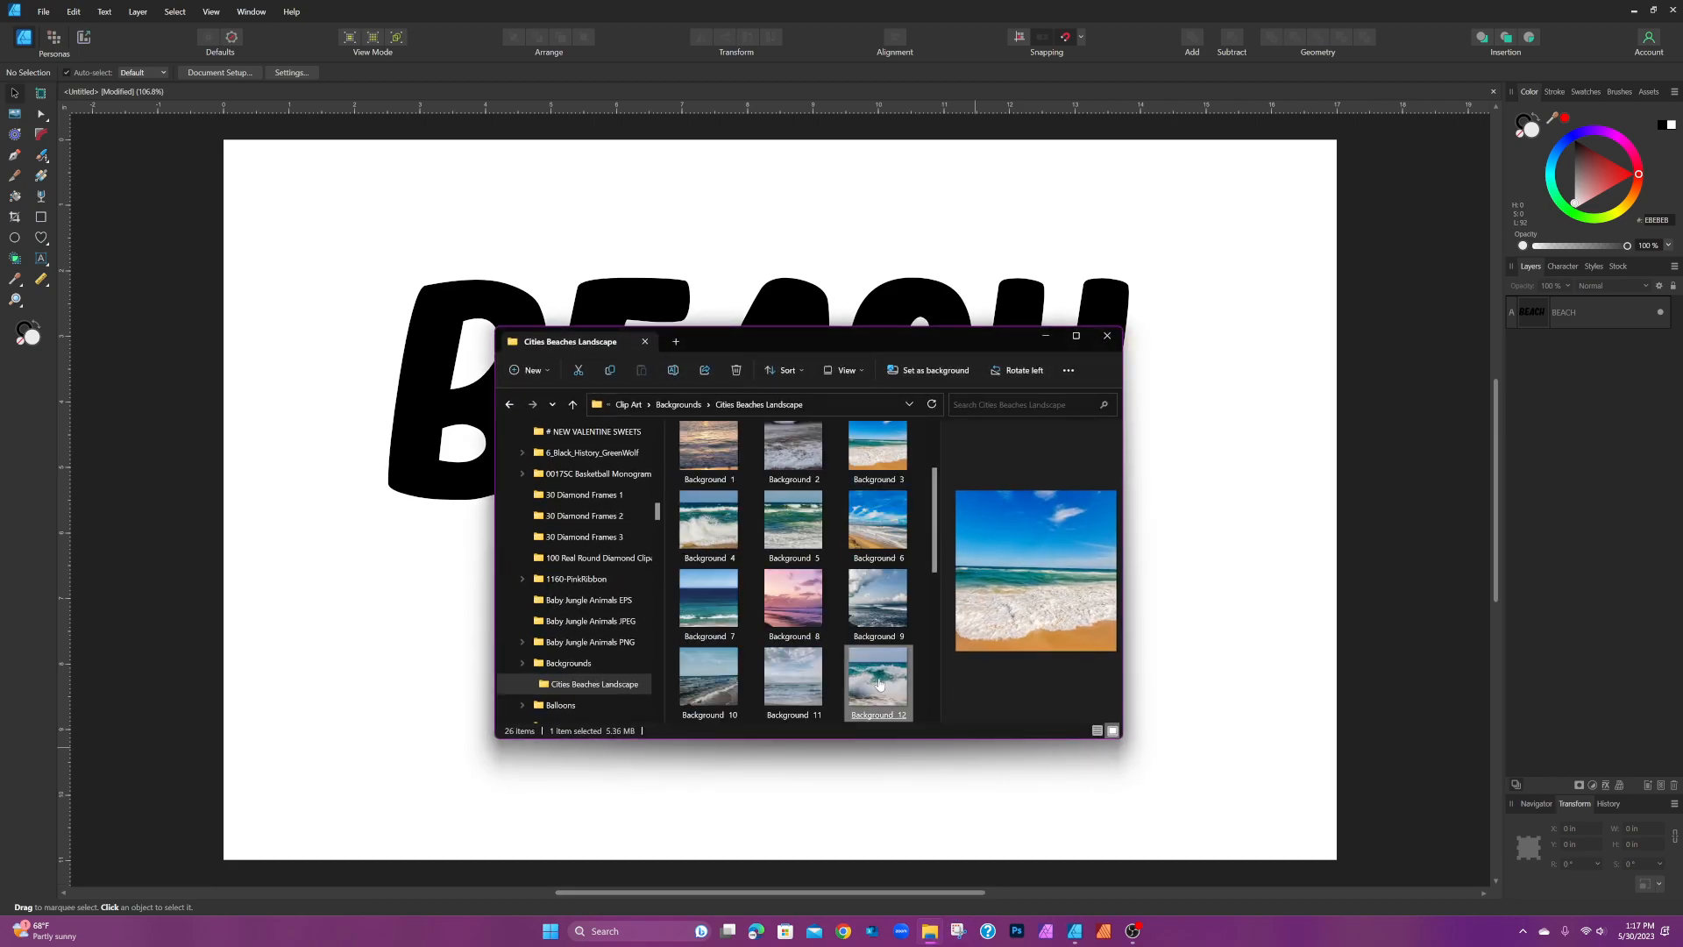
scroll(821, 626, up, 1)
click(816, 628)
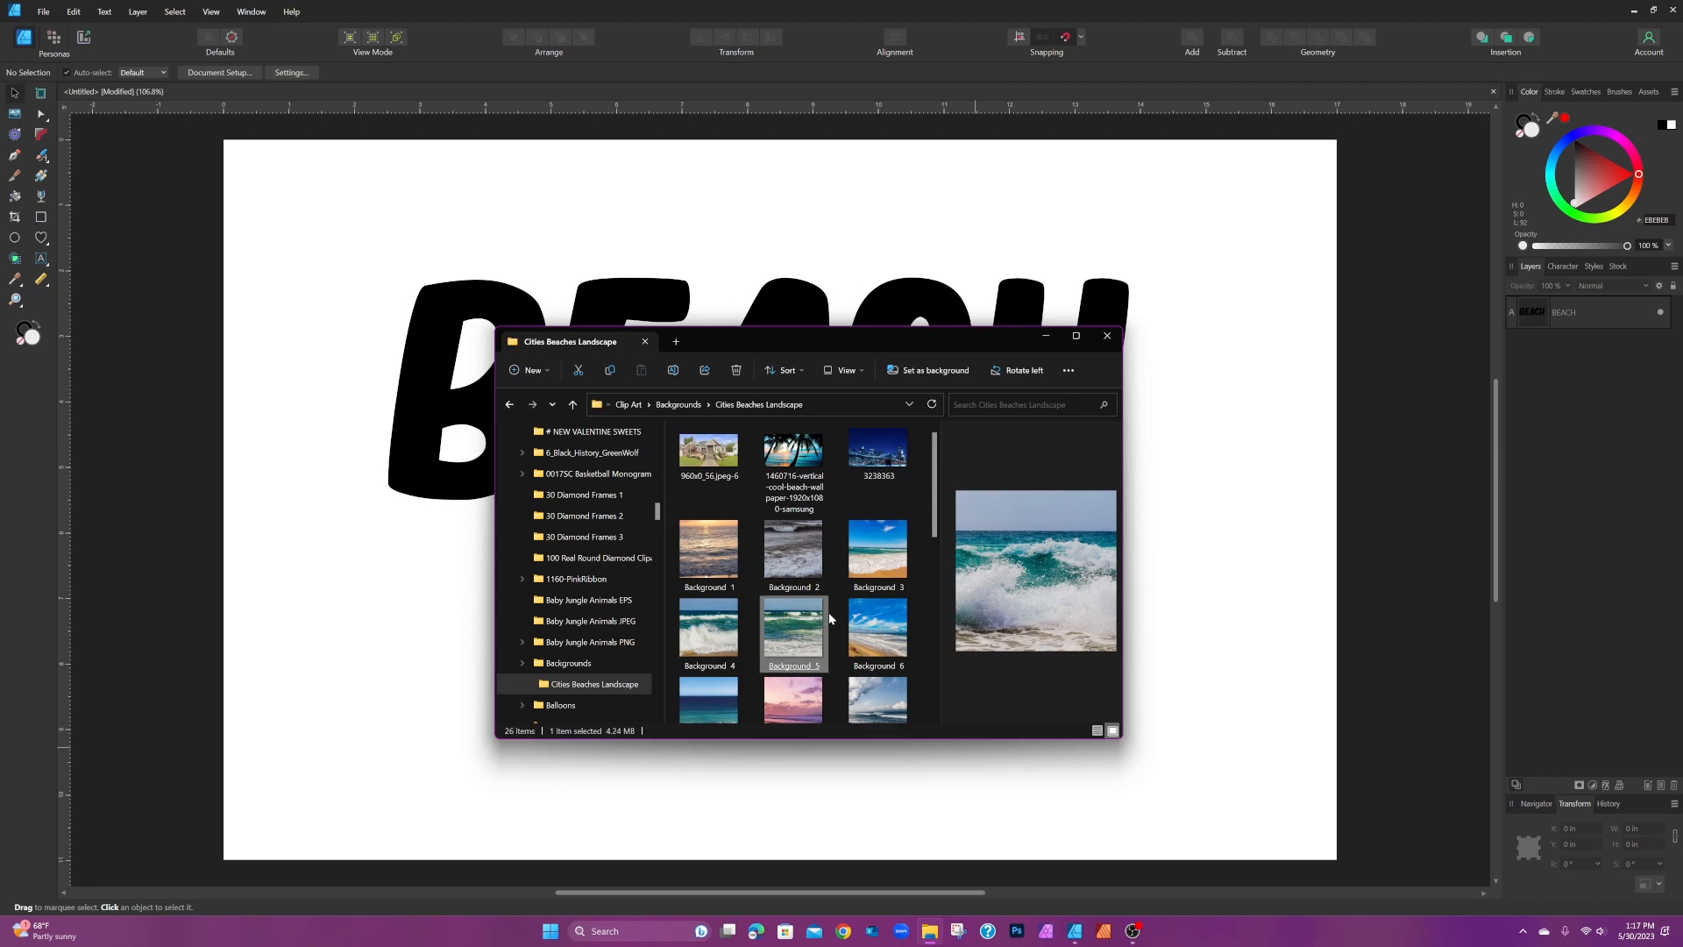
click(852, 582)
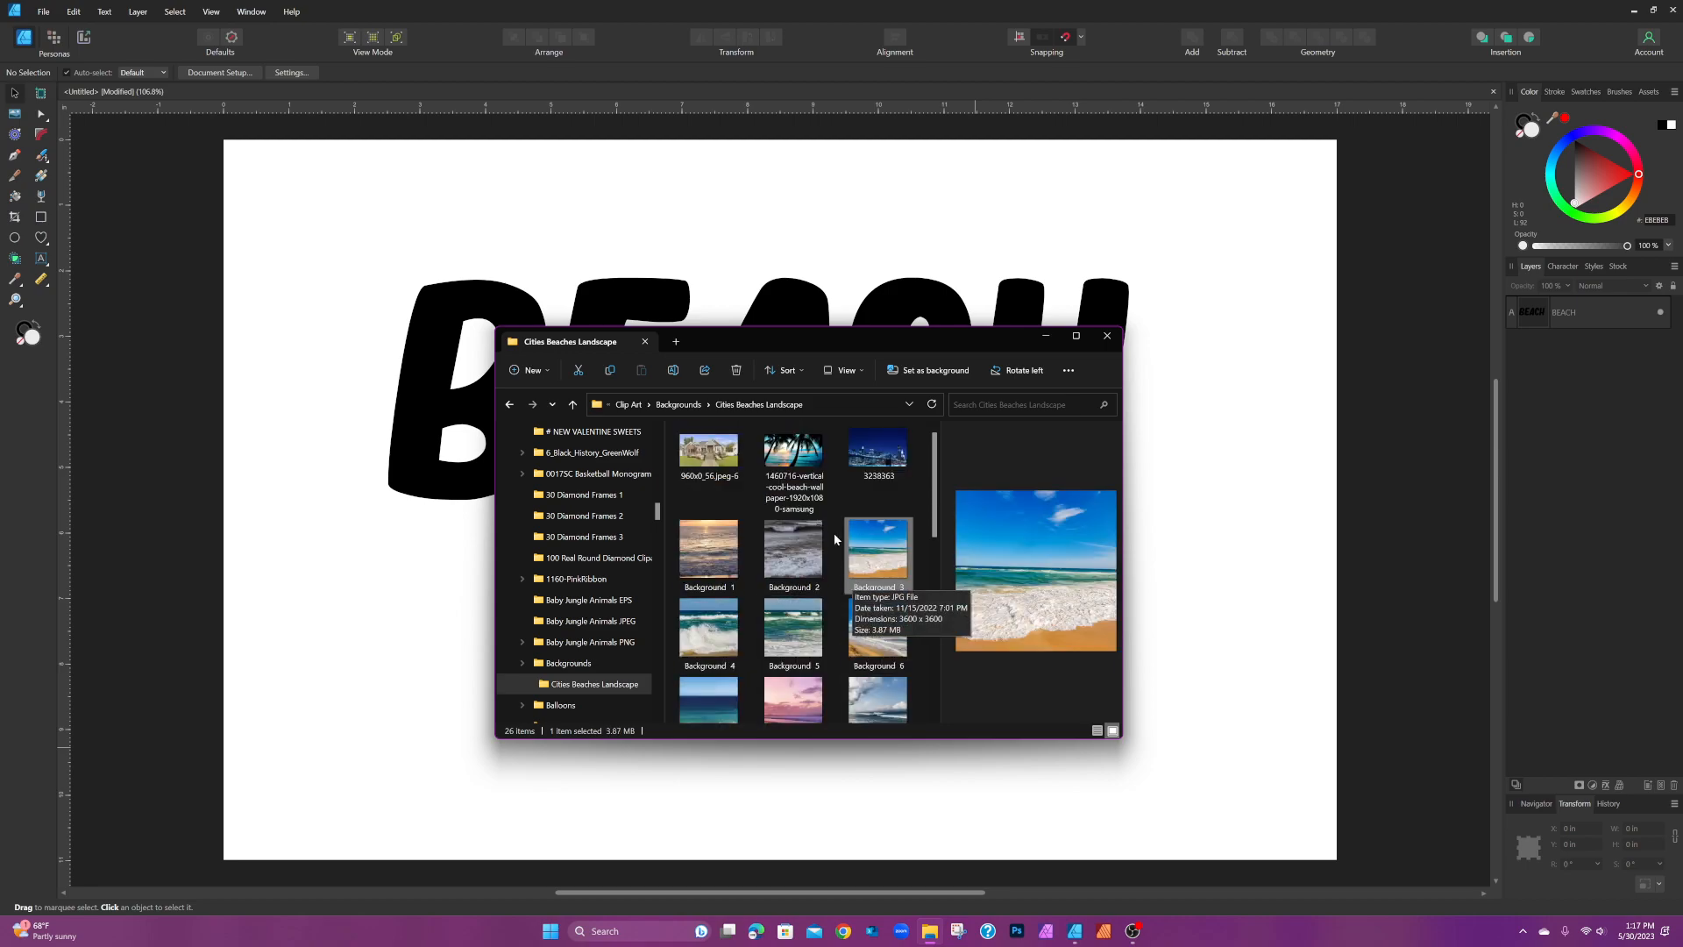
drag(792, 454, 456, 627)
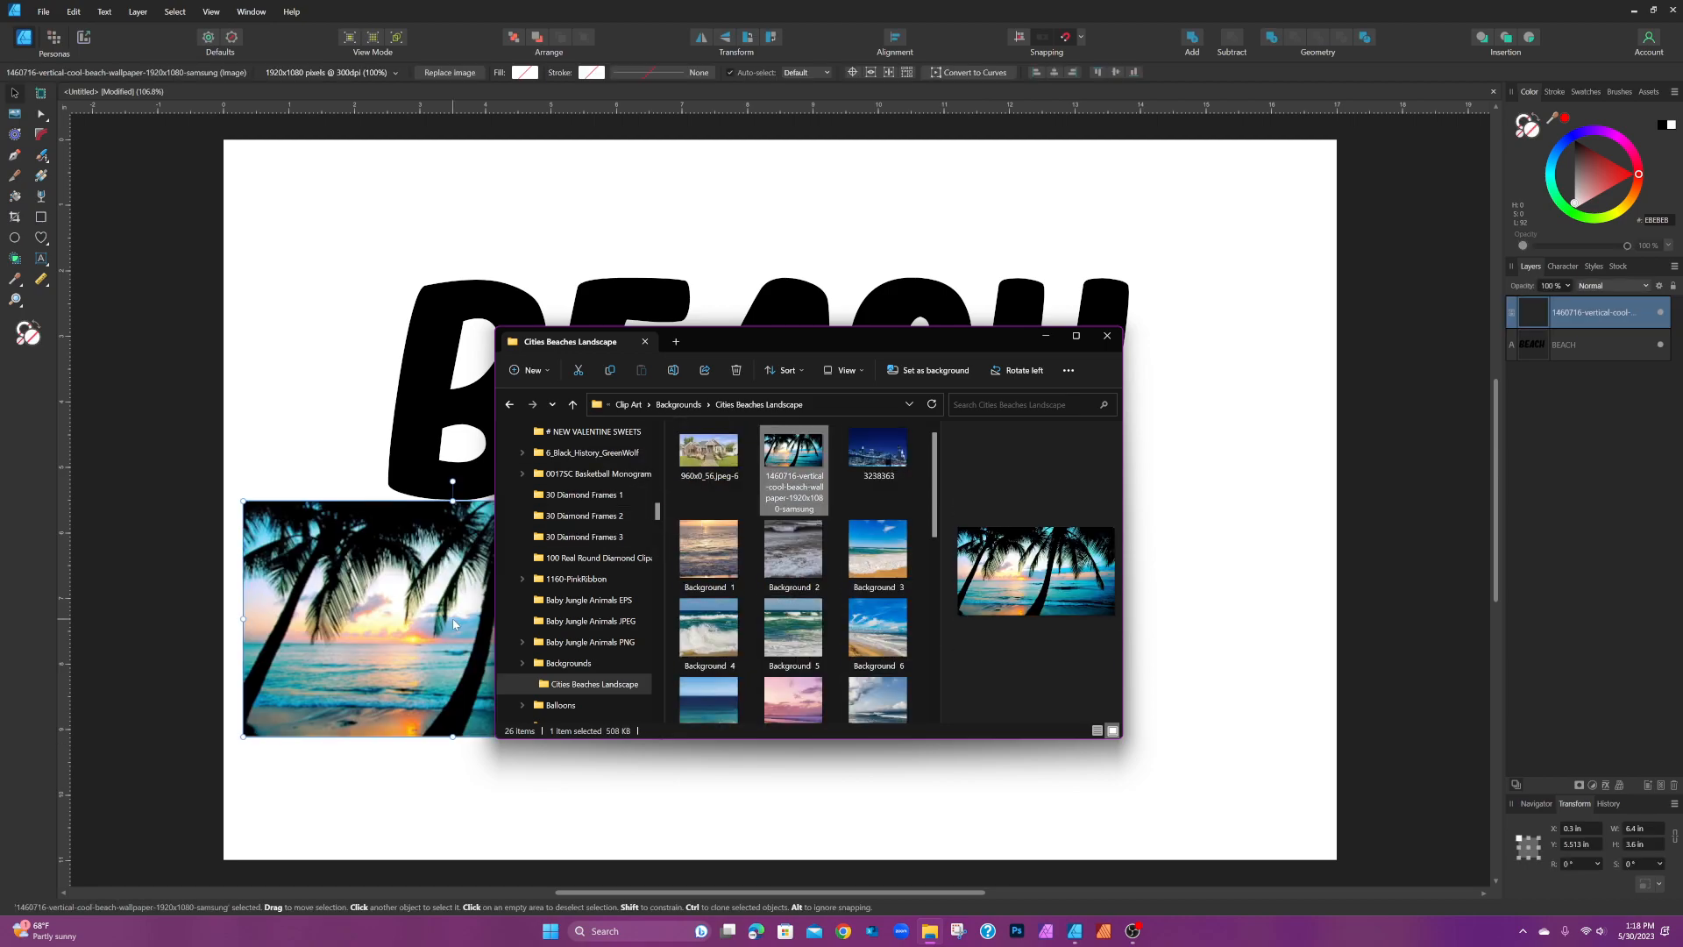
click(1045, 336)
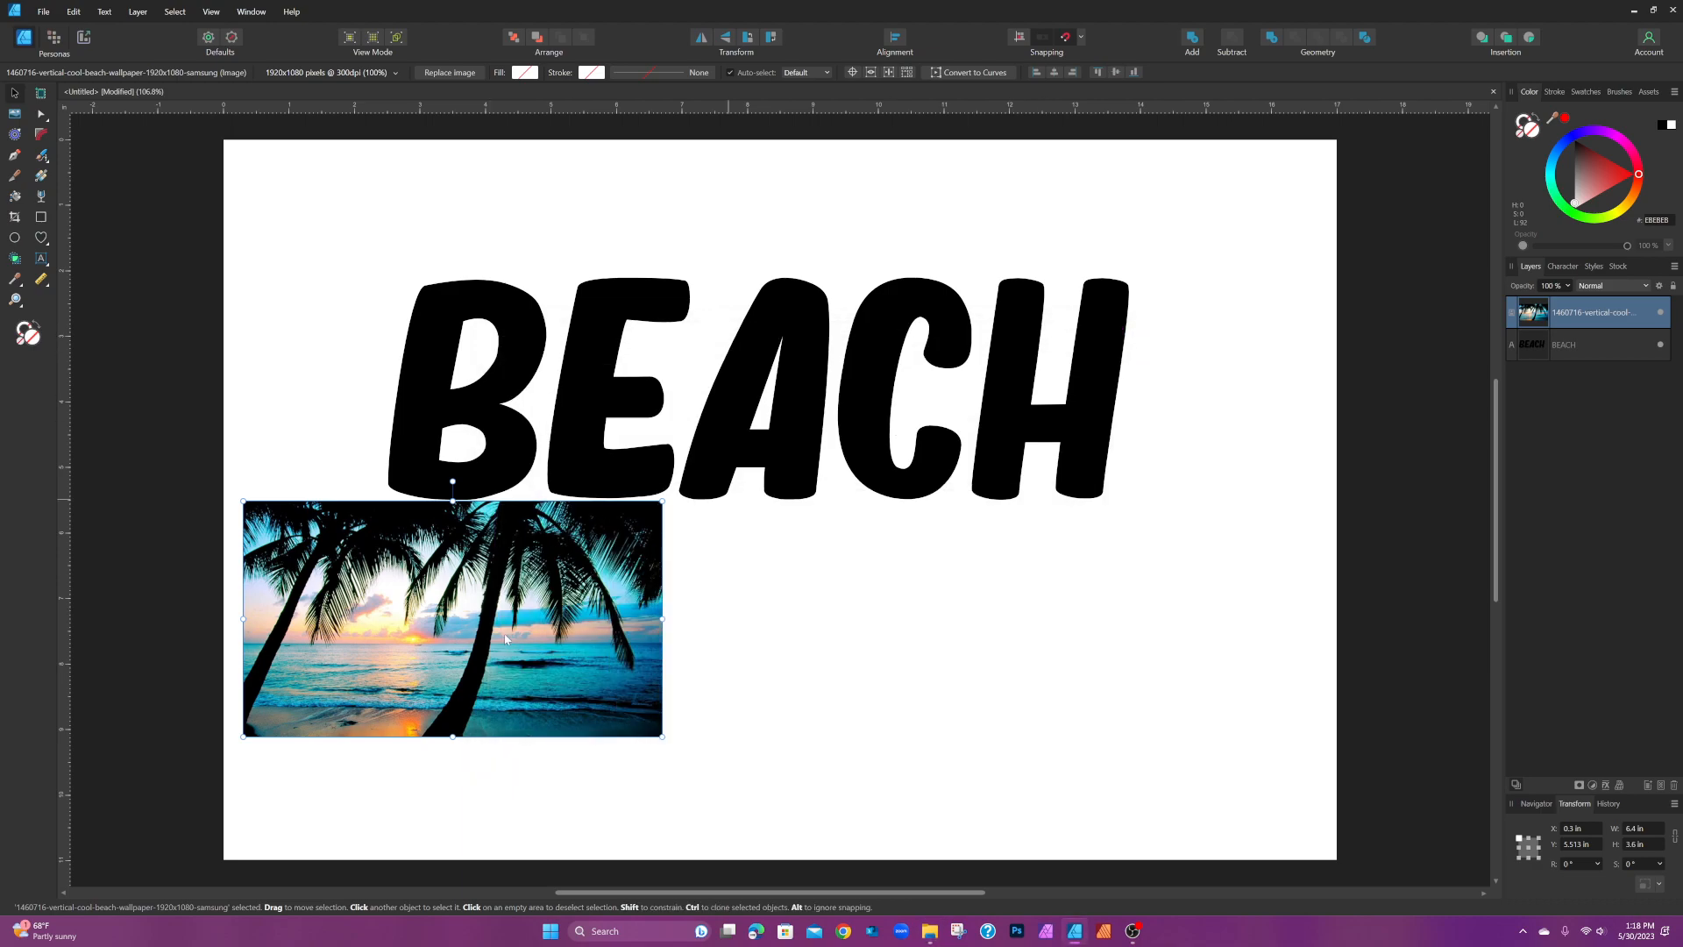
Step: Stretch the palm-tree image over the whole BEACH text to about 12.7 by 4.3 in, aligning it at 75% opacity
drag(573, 609, 708, 372)
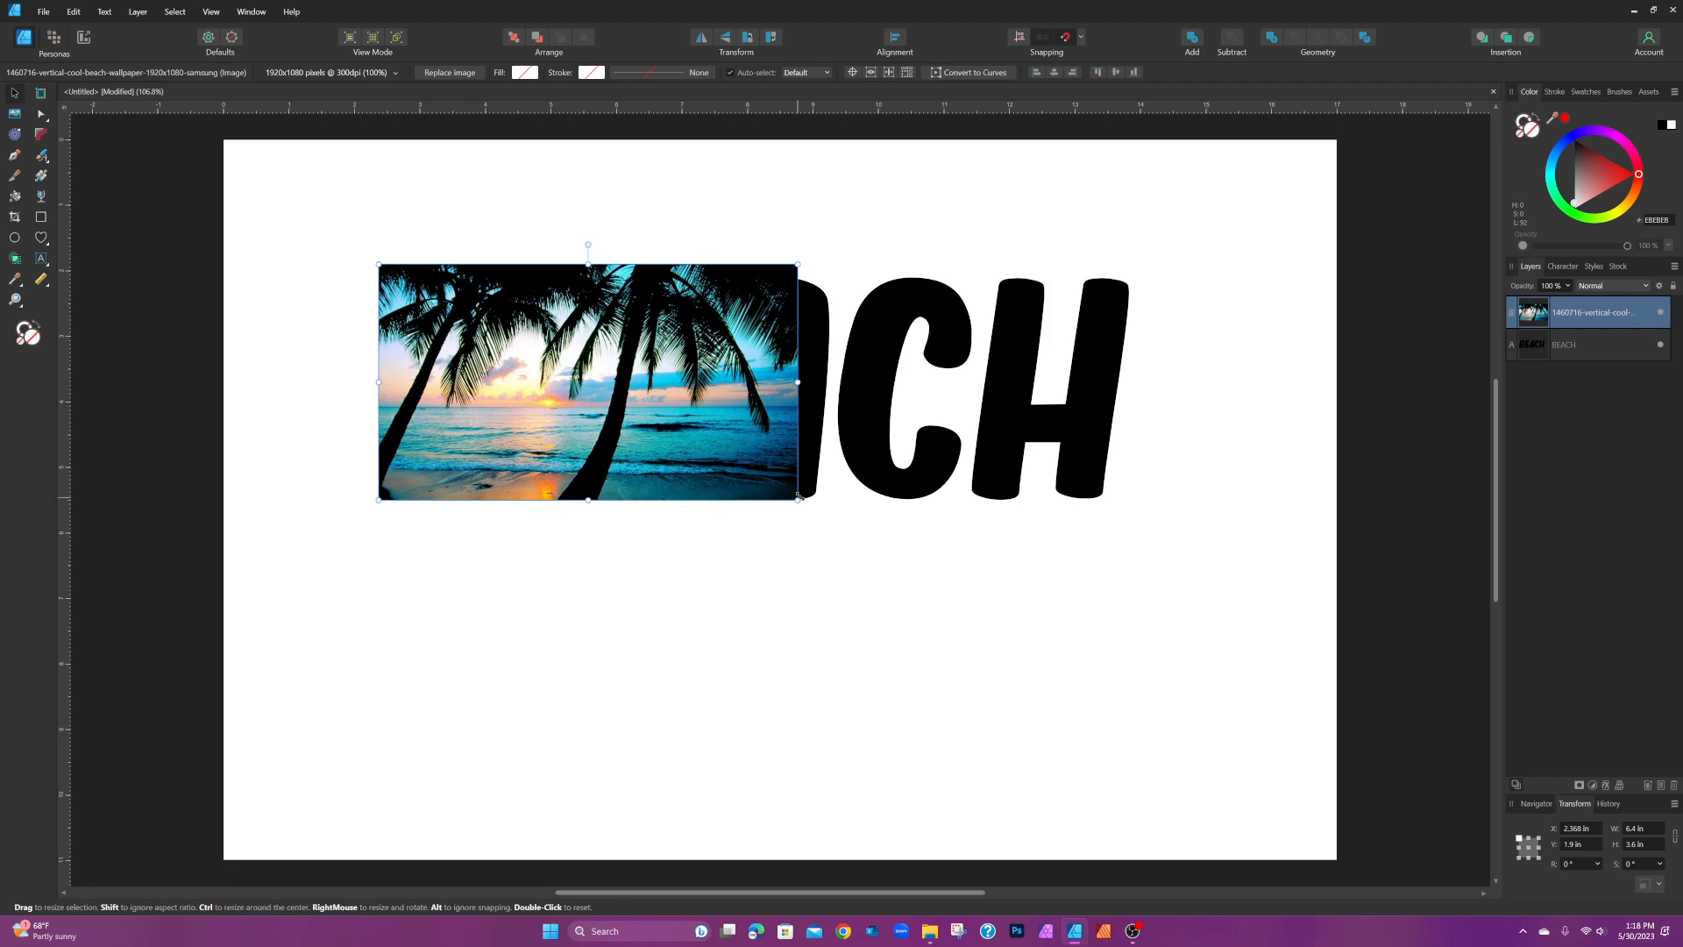
drag(797, 498, 1211, 546)
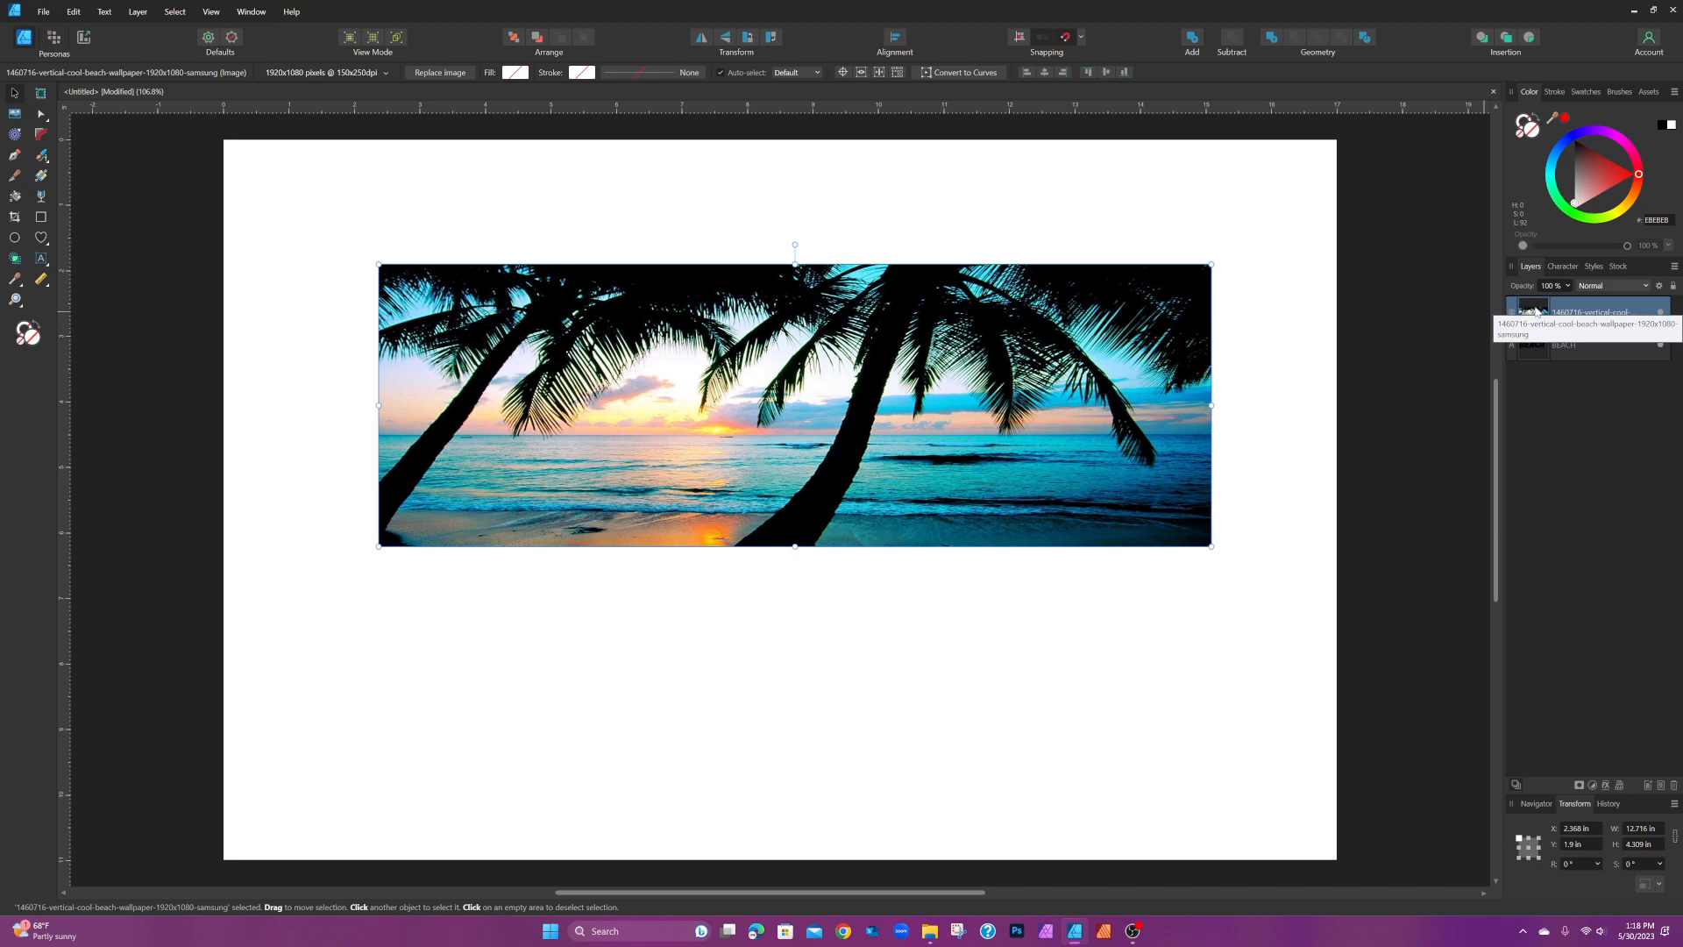
click(1568, 286)
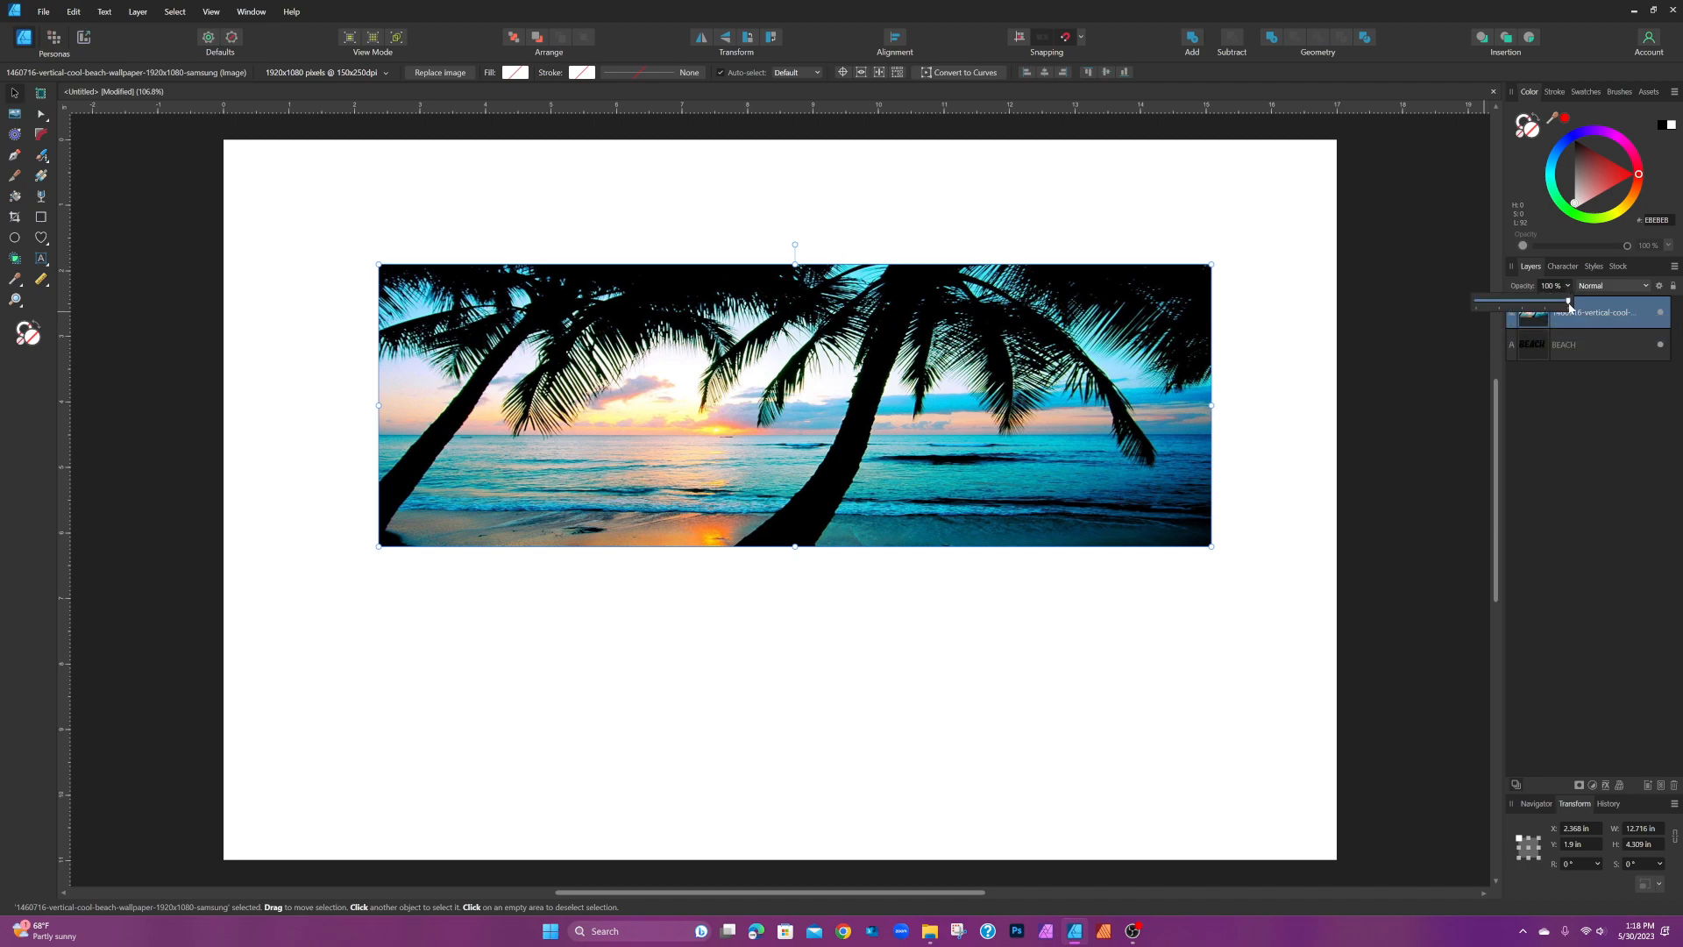
drag(1568, 303, 1546, 305)
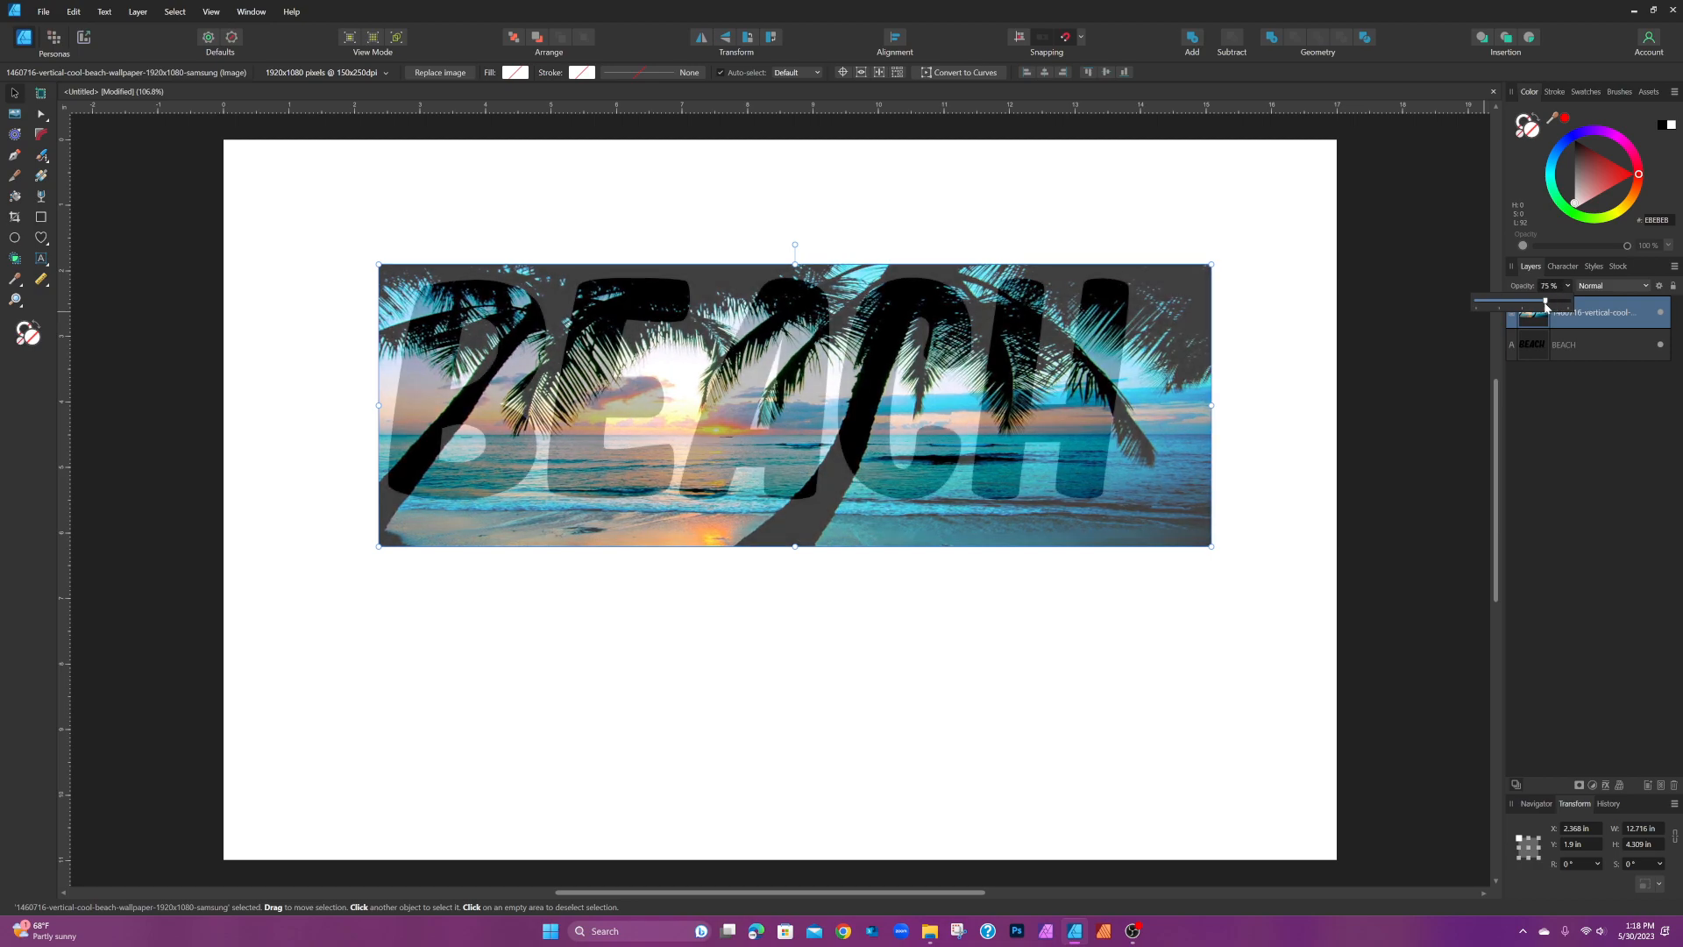
mouse_move(1119, 527)
mouse_down()
mouse_move(1083, 528)
mouse_move(1103, 519)
mouse_up()
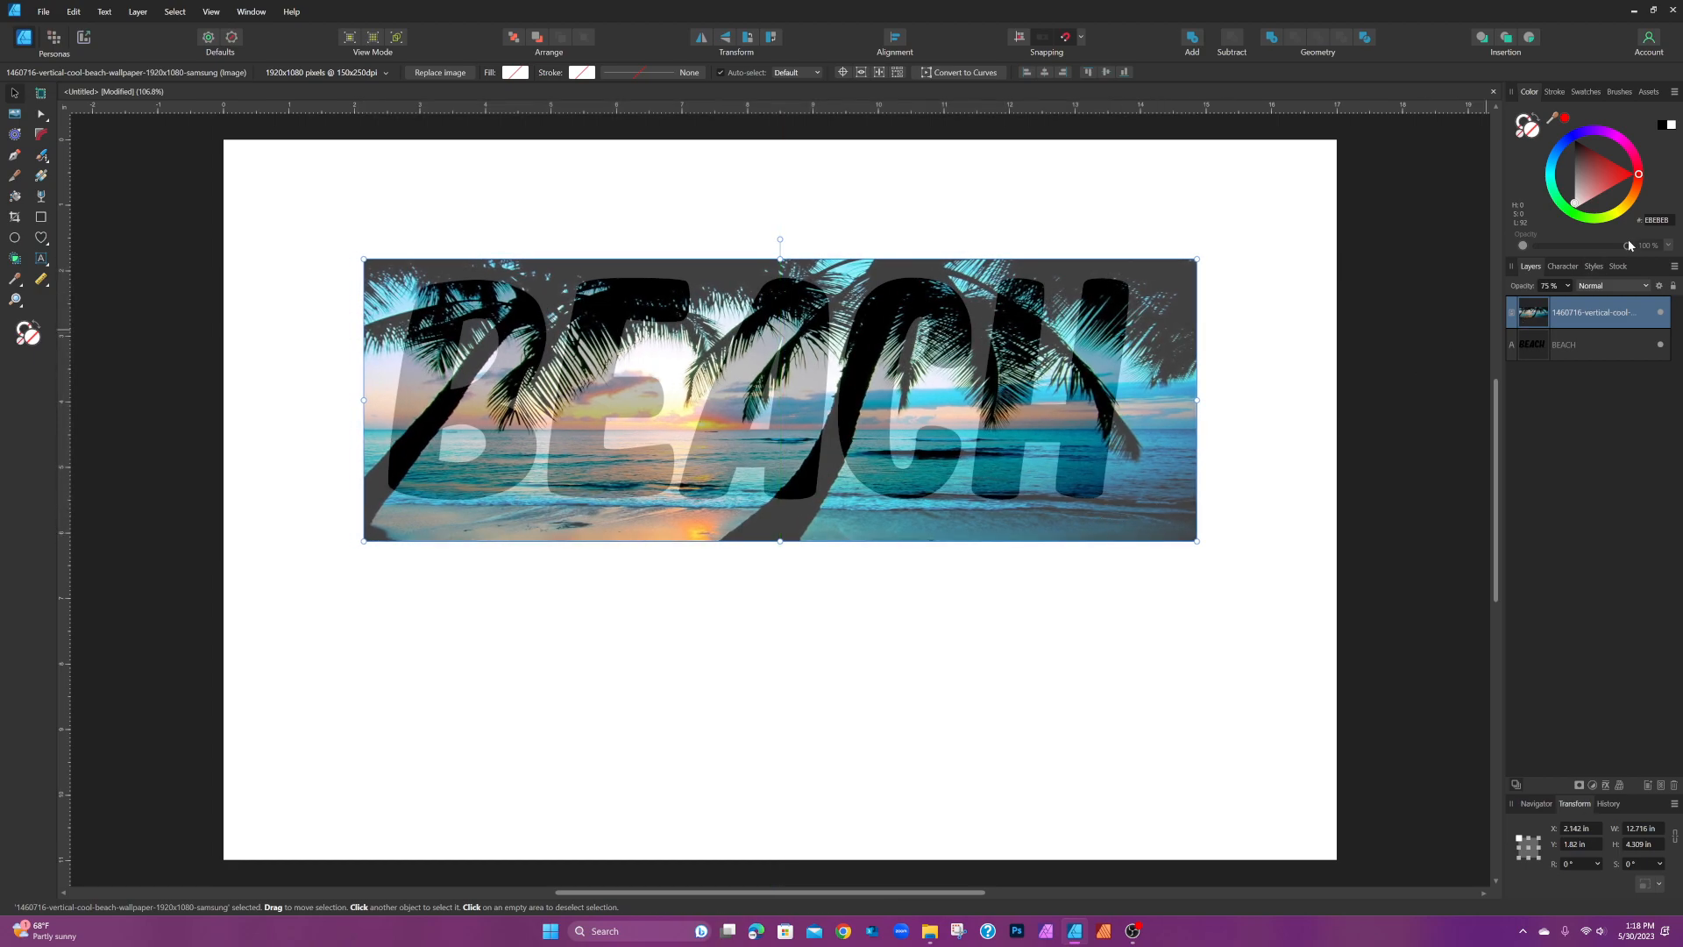
Step: Restore the palm-tree image's opacity to 100% and clip it inside the BEACH text
click(1569, 286)
drag(1571, 302, 1639, 314)
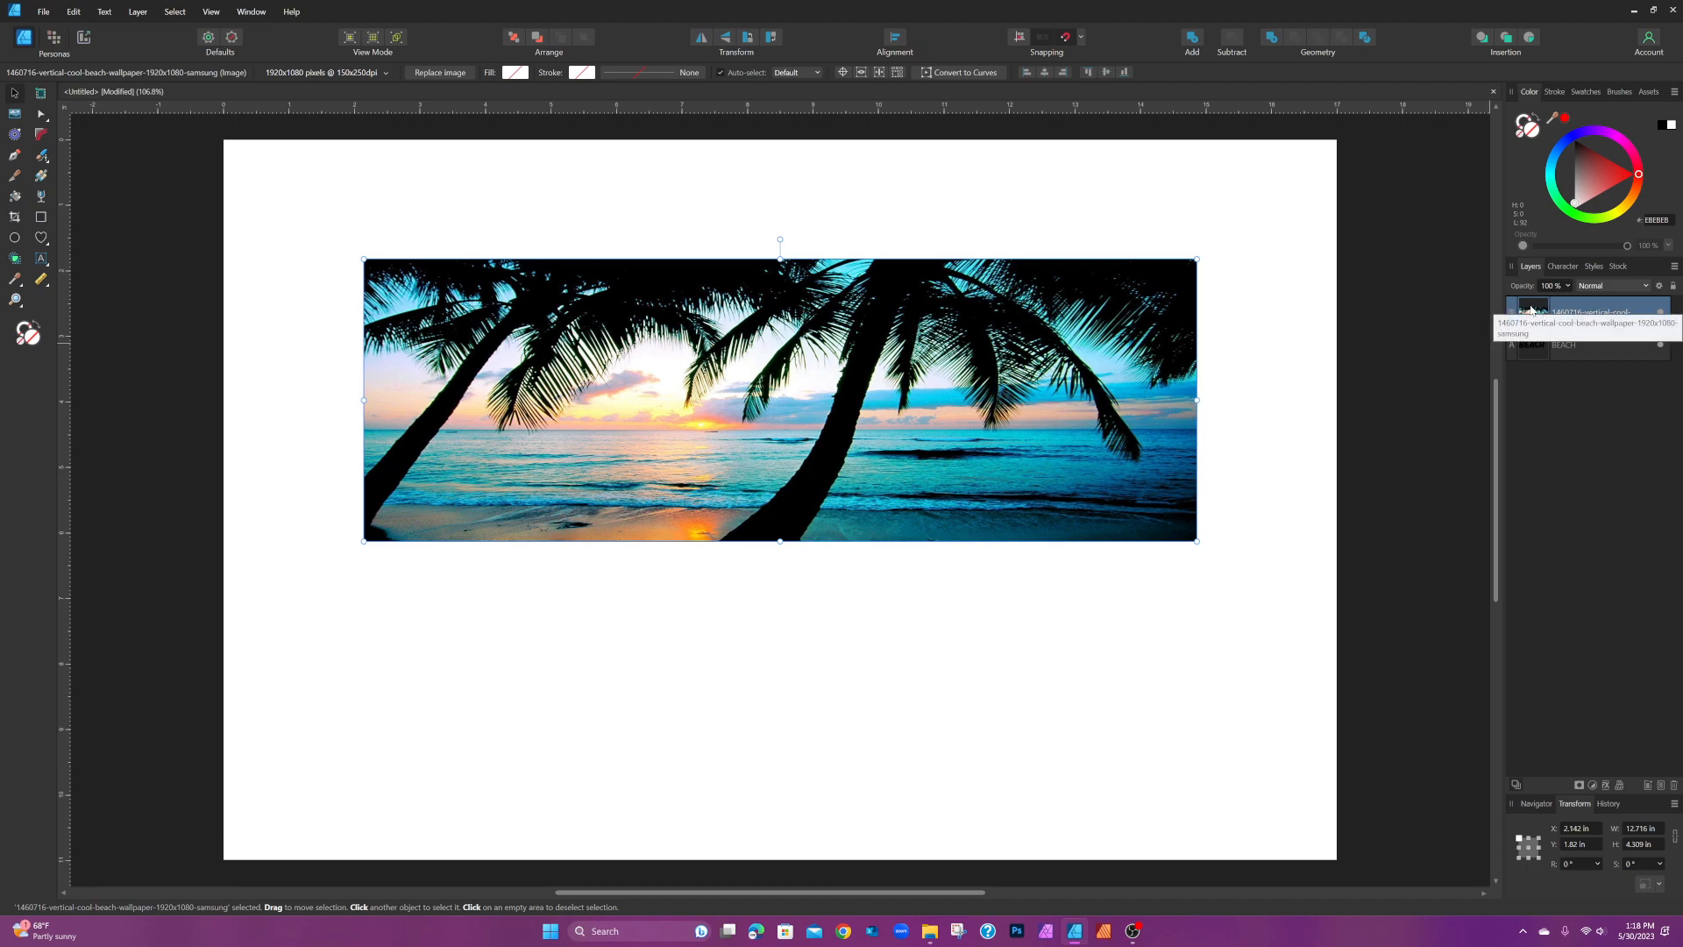
drag(1533, 311, 1588, 341)
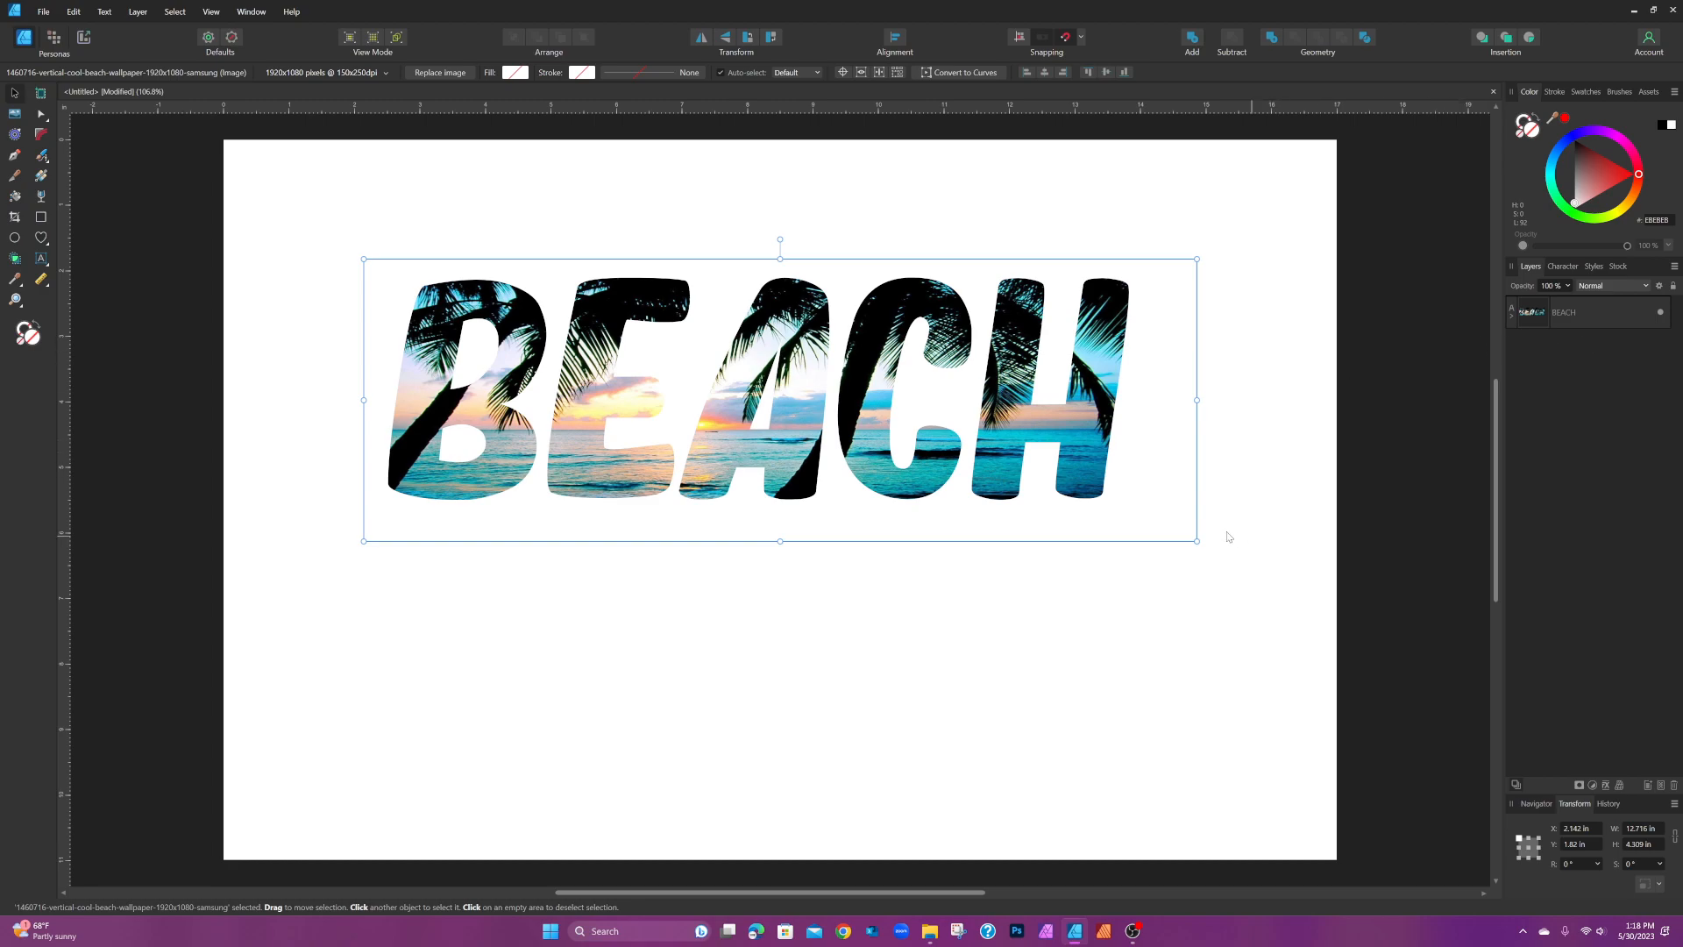
Step: Shift the clipped image slightly right within the letters, and move the BEACH text with its image slightly up and left
mouse_move(1058, 429)
mouse_down()
mouse_move(1071, 473)
mouse_move(1083, 417)
mouse_move(1096, 489)
mouse_move(1074, 399)
mouse_move(1080, 424)
mouse_up()
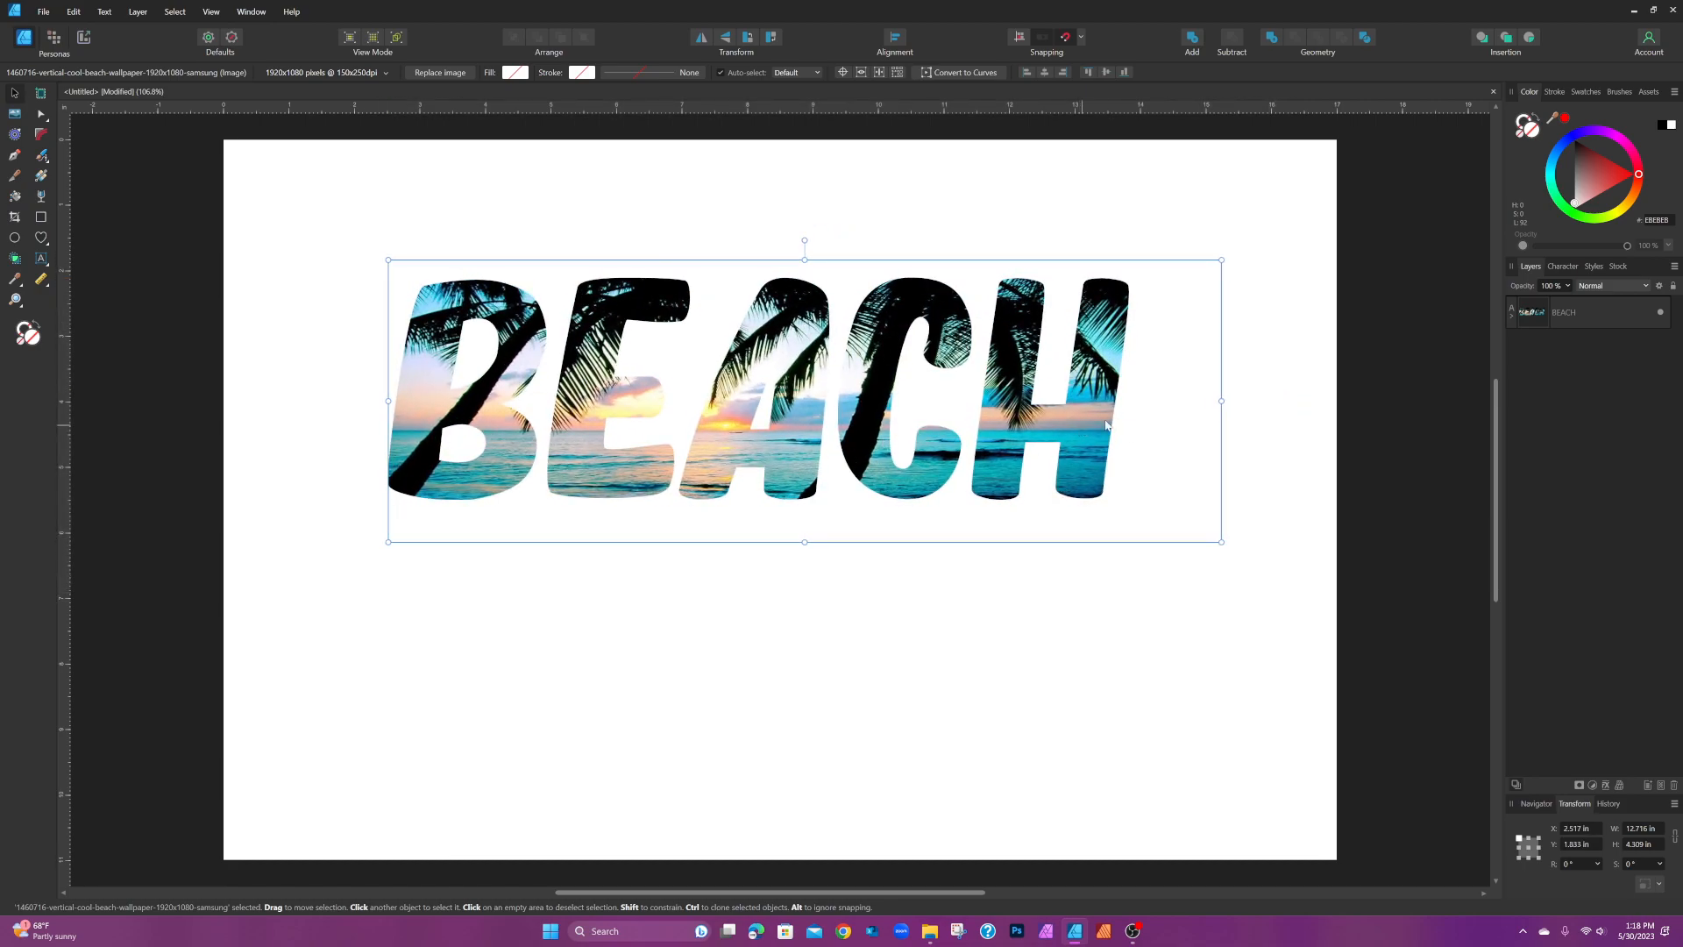
click(1593, 314)
mouse_move(1079, 392)
mouse_down()
mouse_move(1071, 469)
mouse_move(1084, 366)
mouse_move(1095, 378)
mouse_move(1068, 376)
mouse_up()
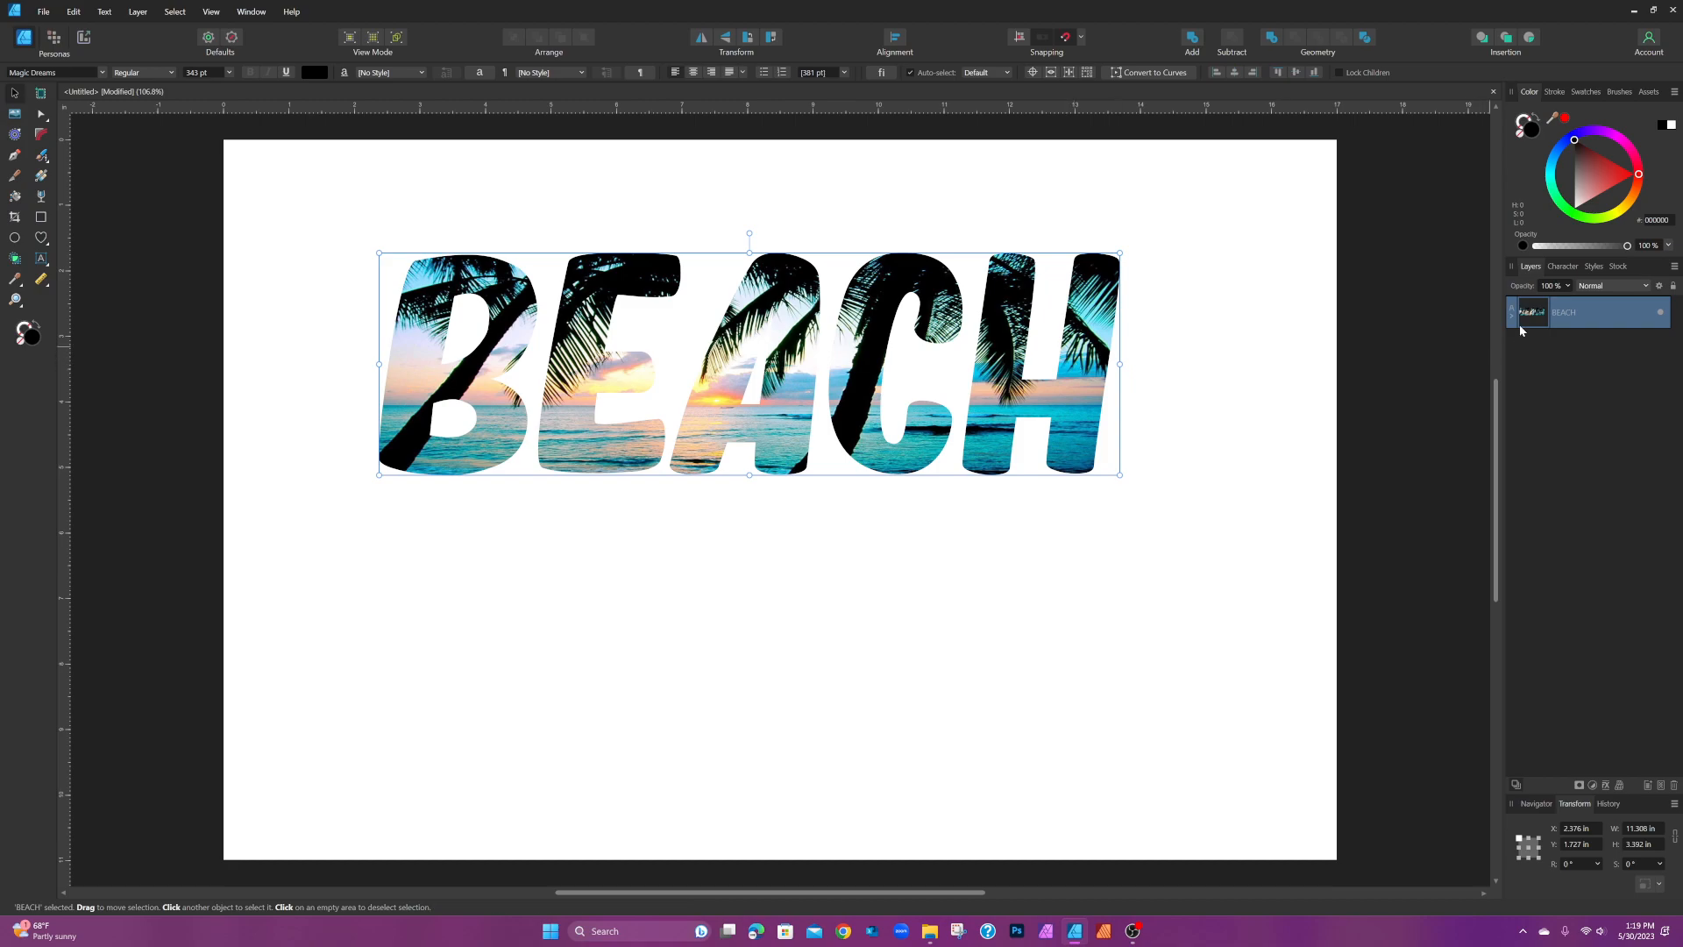
Step: Expand the BEACH layer, shift the nested palm-tree image left within the letters, and collapse the layer again
click(1511, 323)
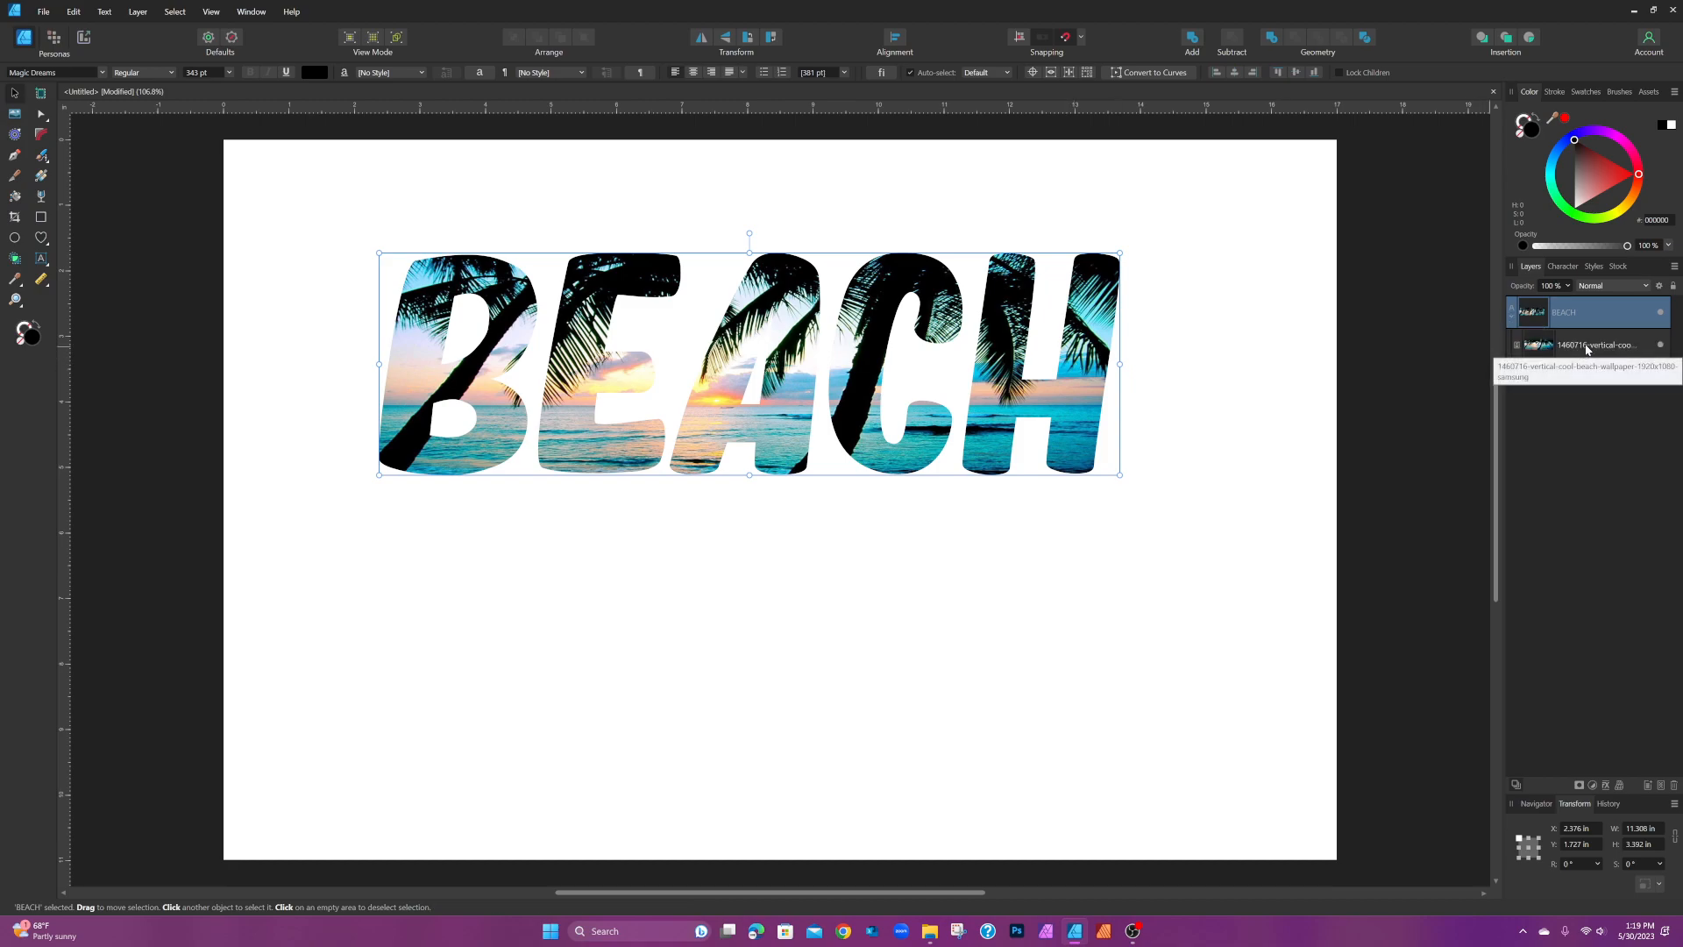
click(1589, 349)
drag(1071, 364, 1037, 358)
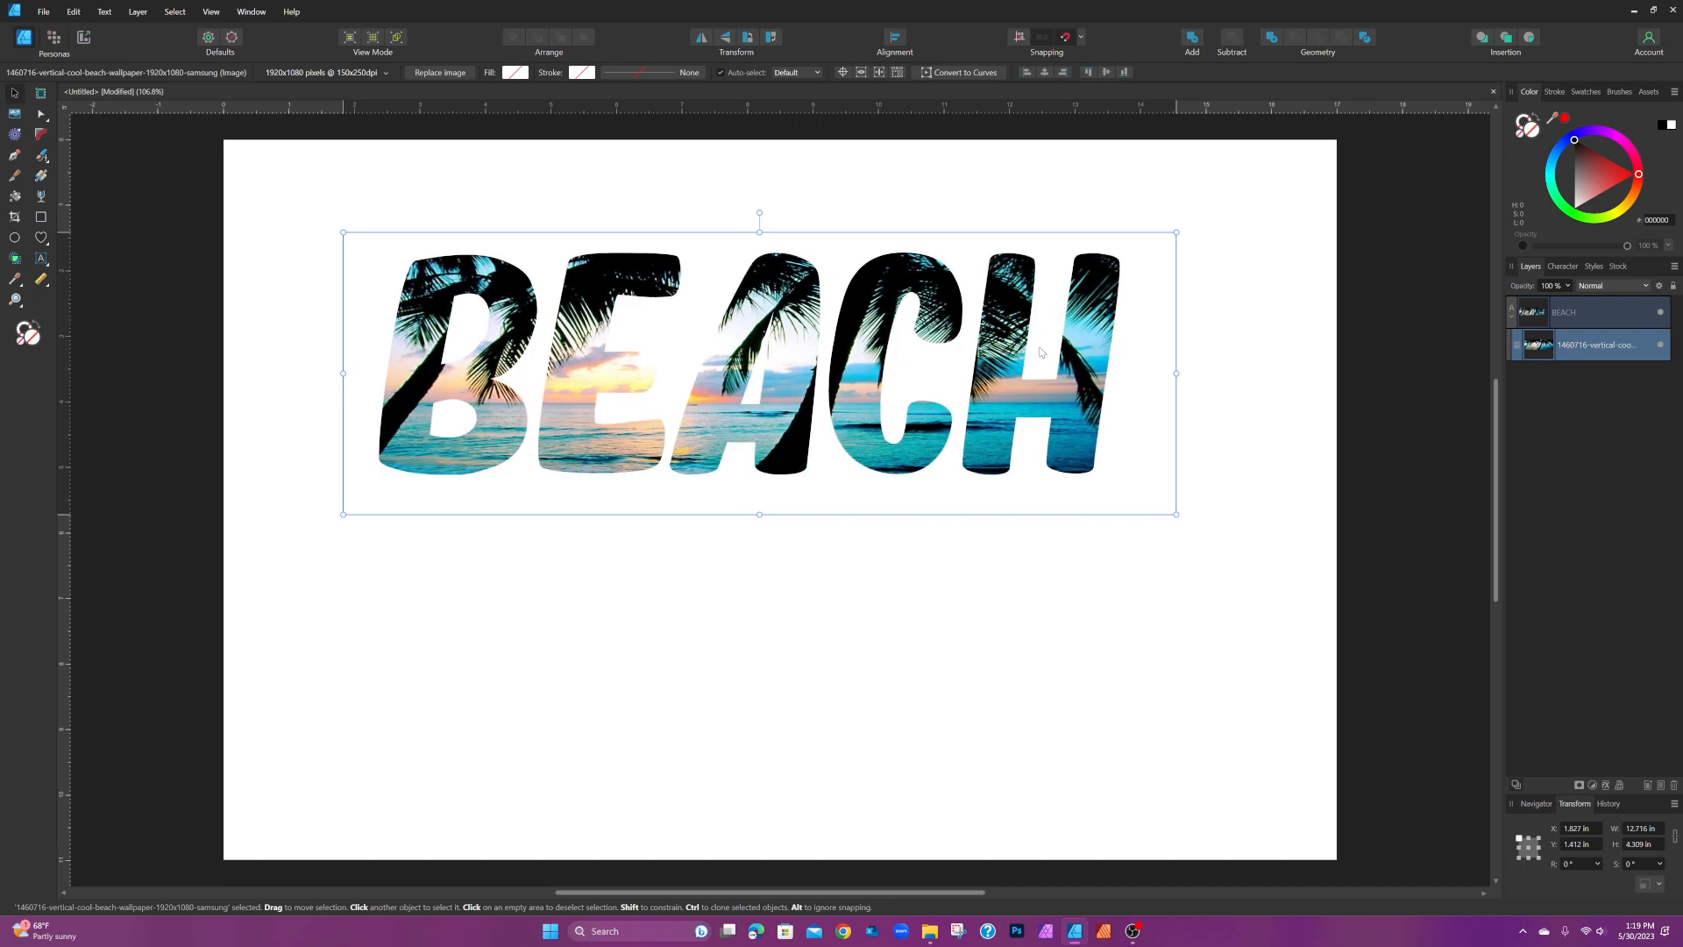
click(1252, 472)
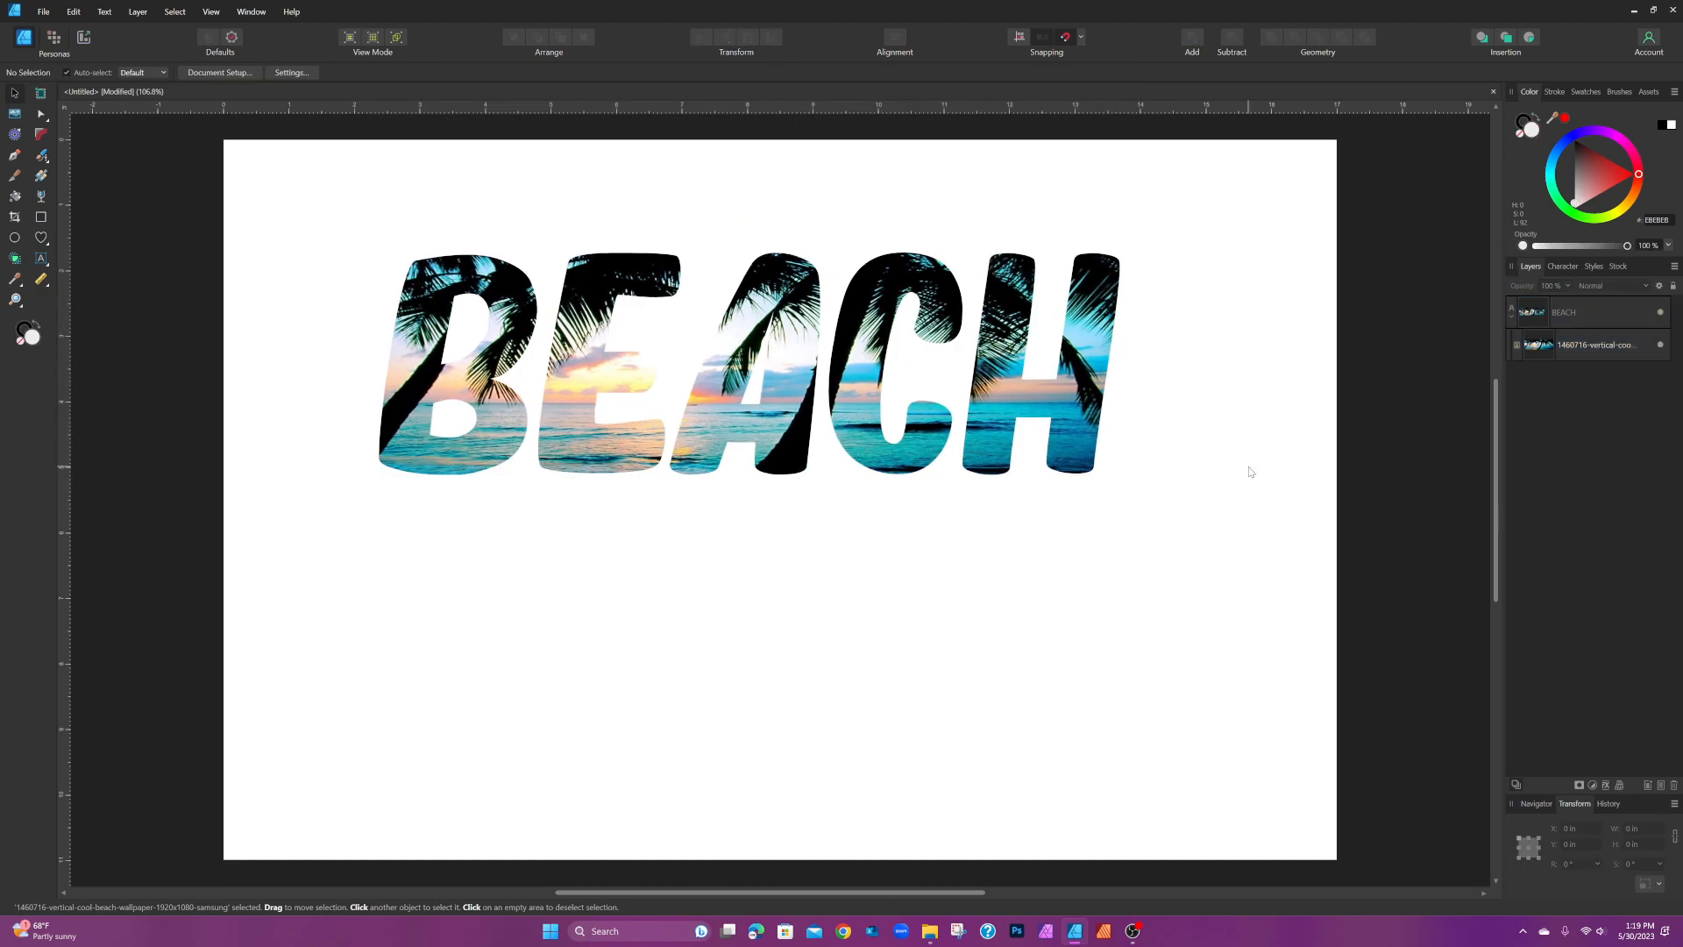
click(1509, 317)
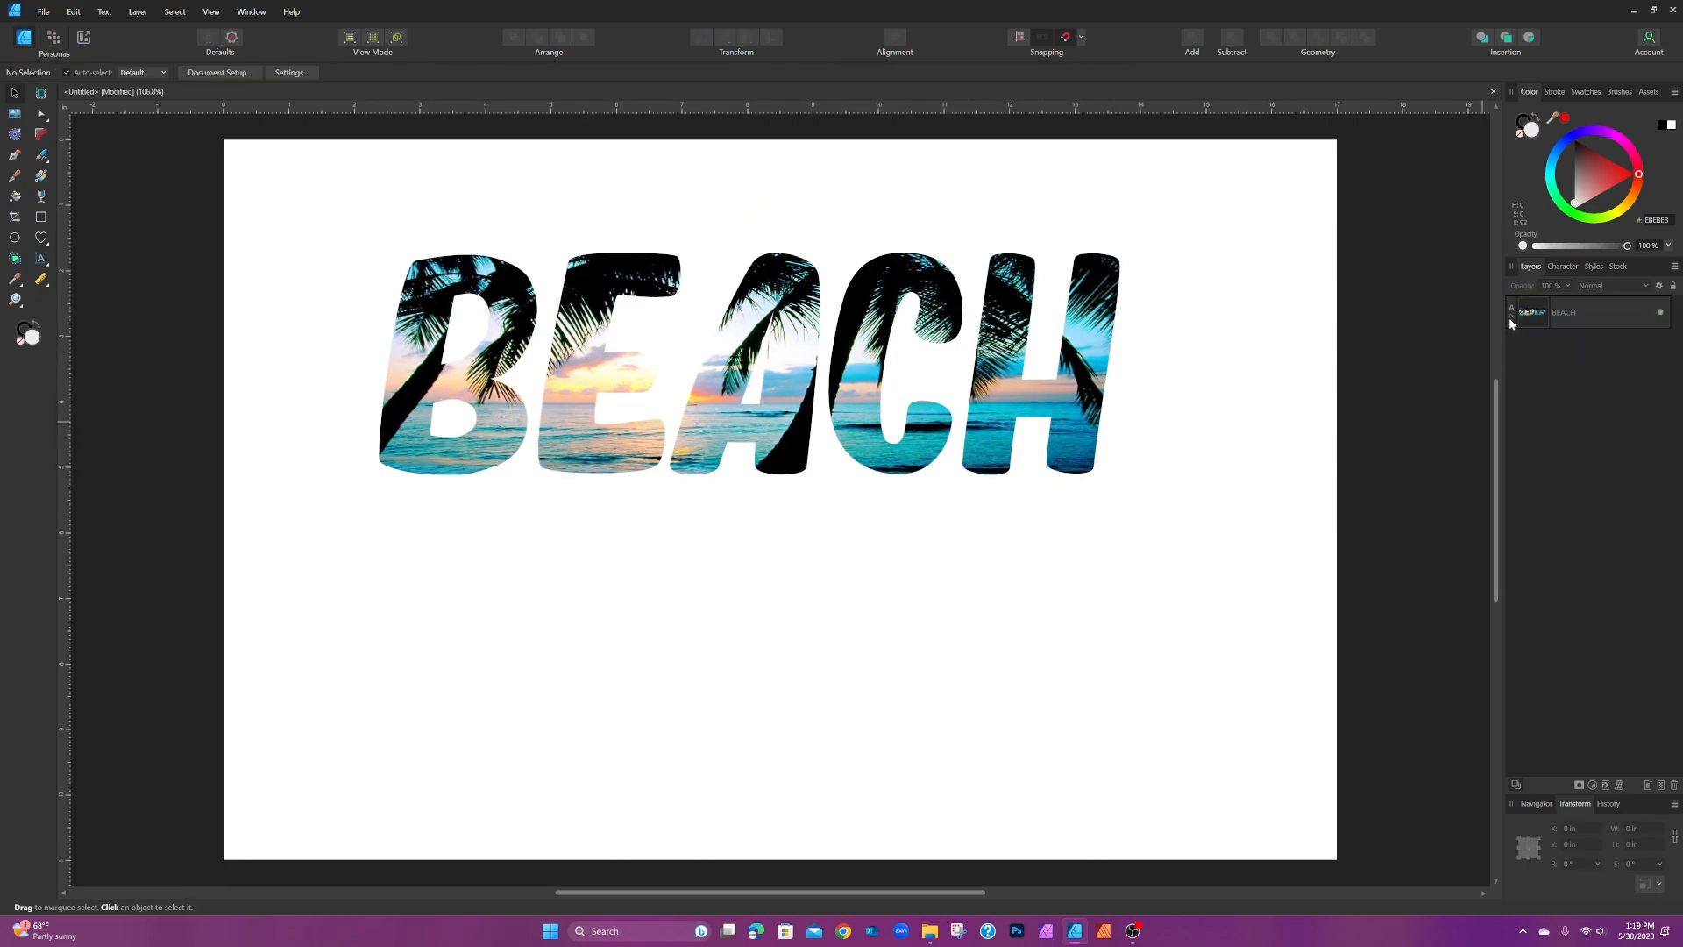
Step: Group the image-filled BEACH text and move it near the top of the page, centred horizontally
right_click(1598, 321)
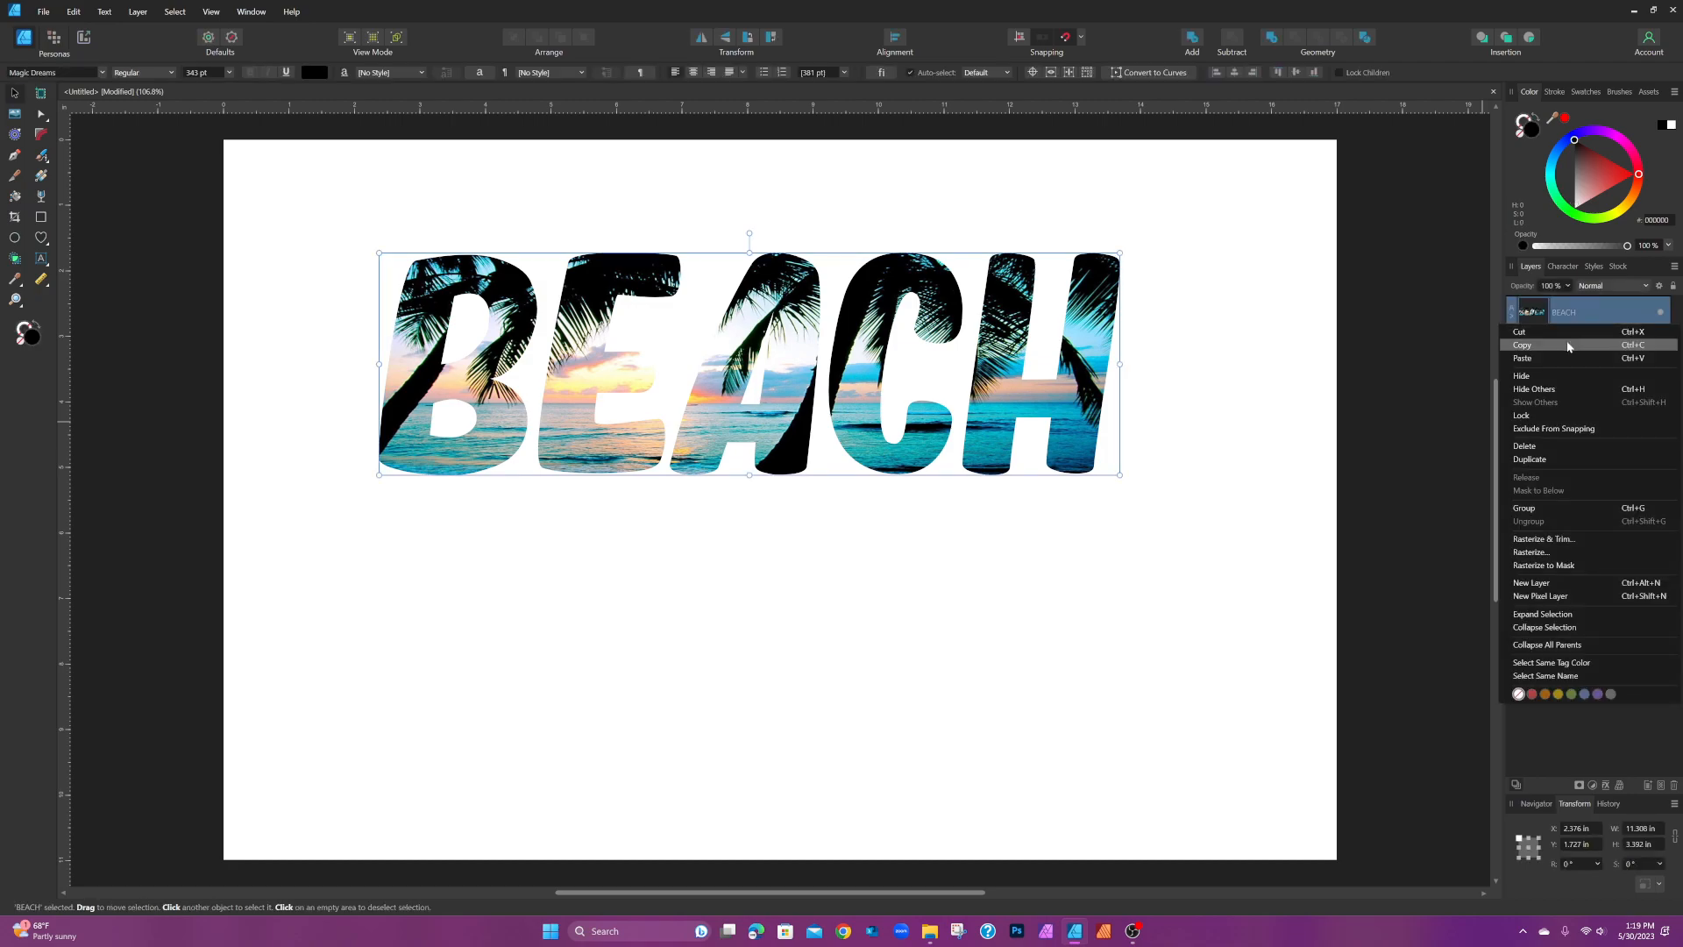
click(1543, 509)
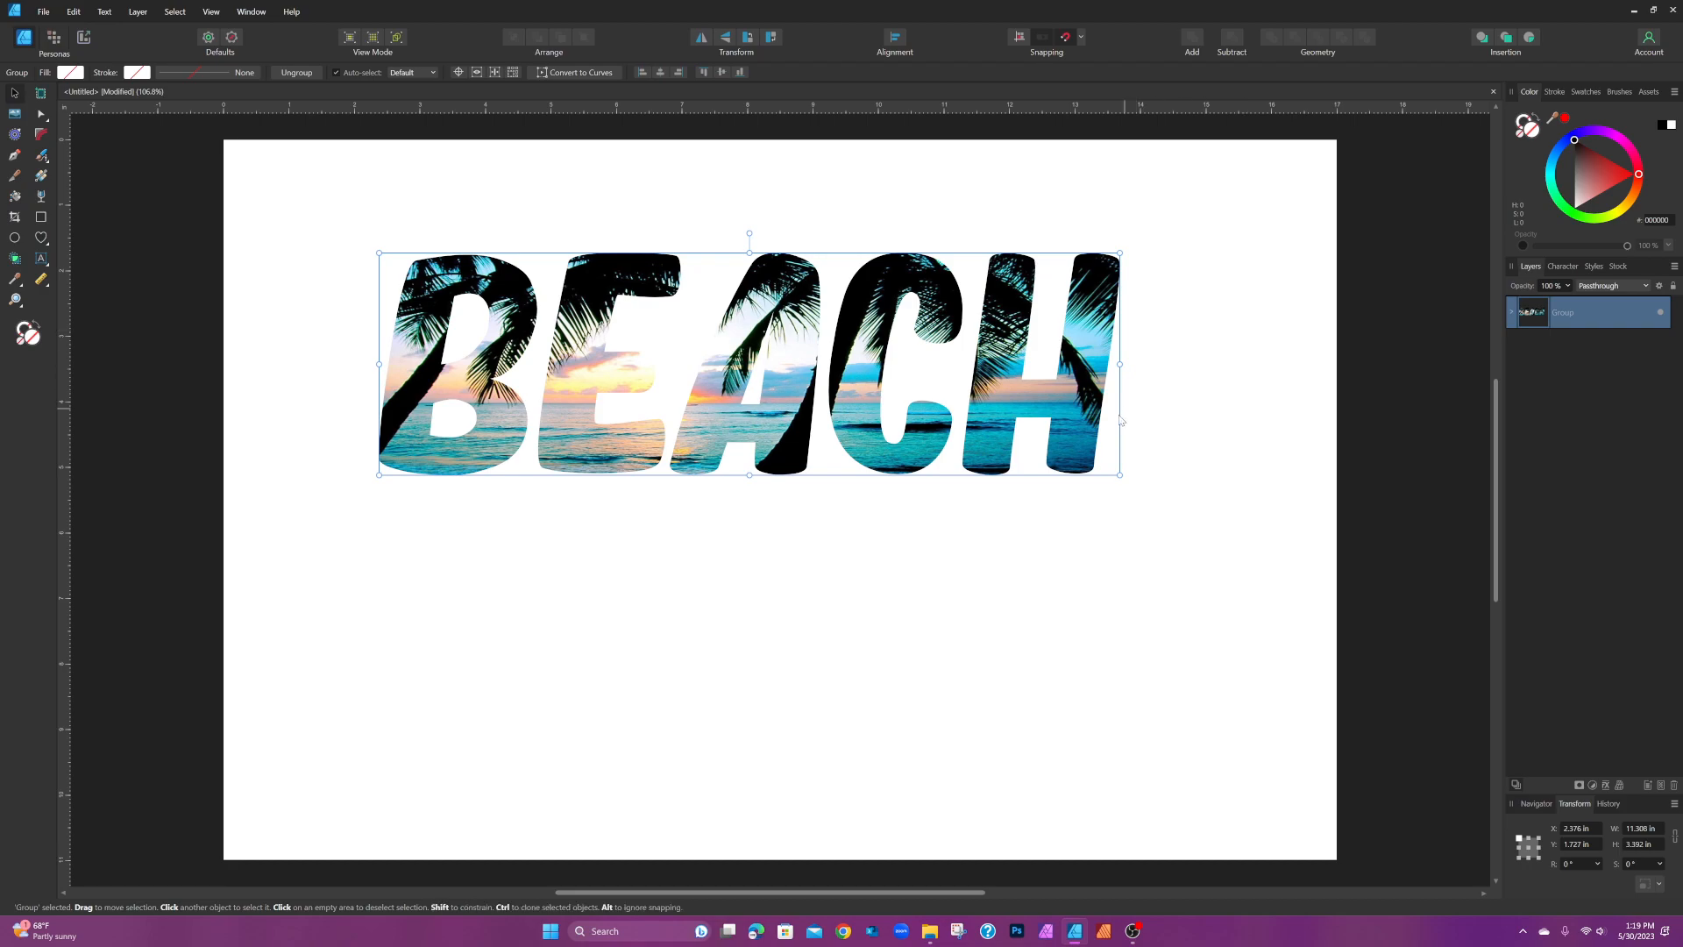
drag(1059, 398, 1087, 349)
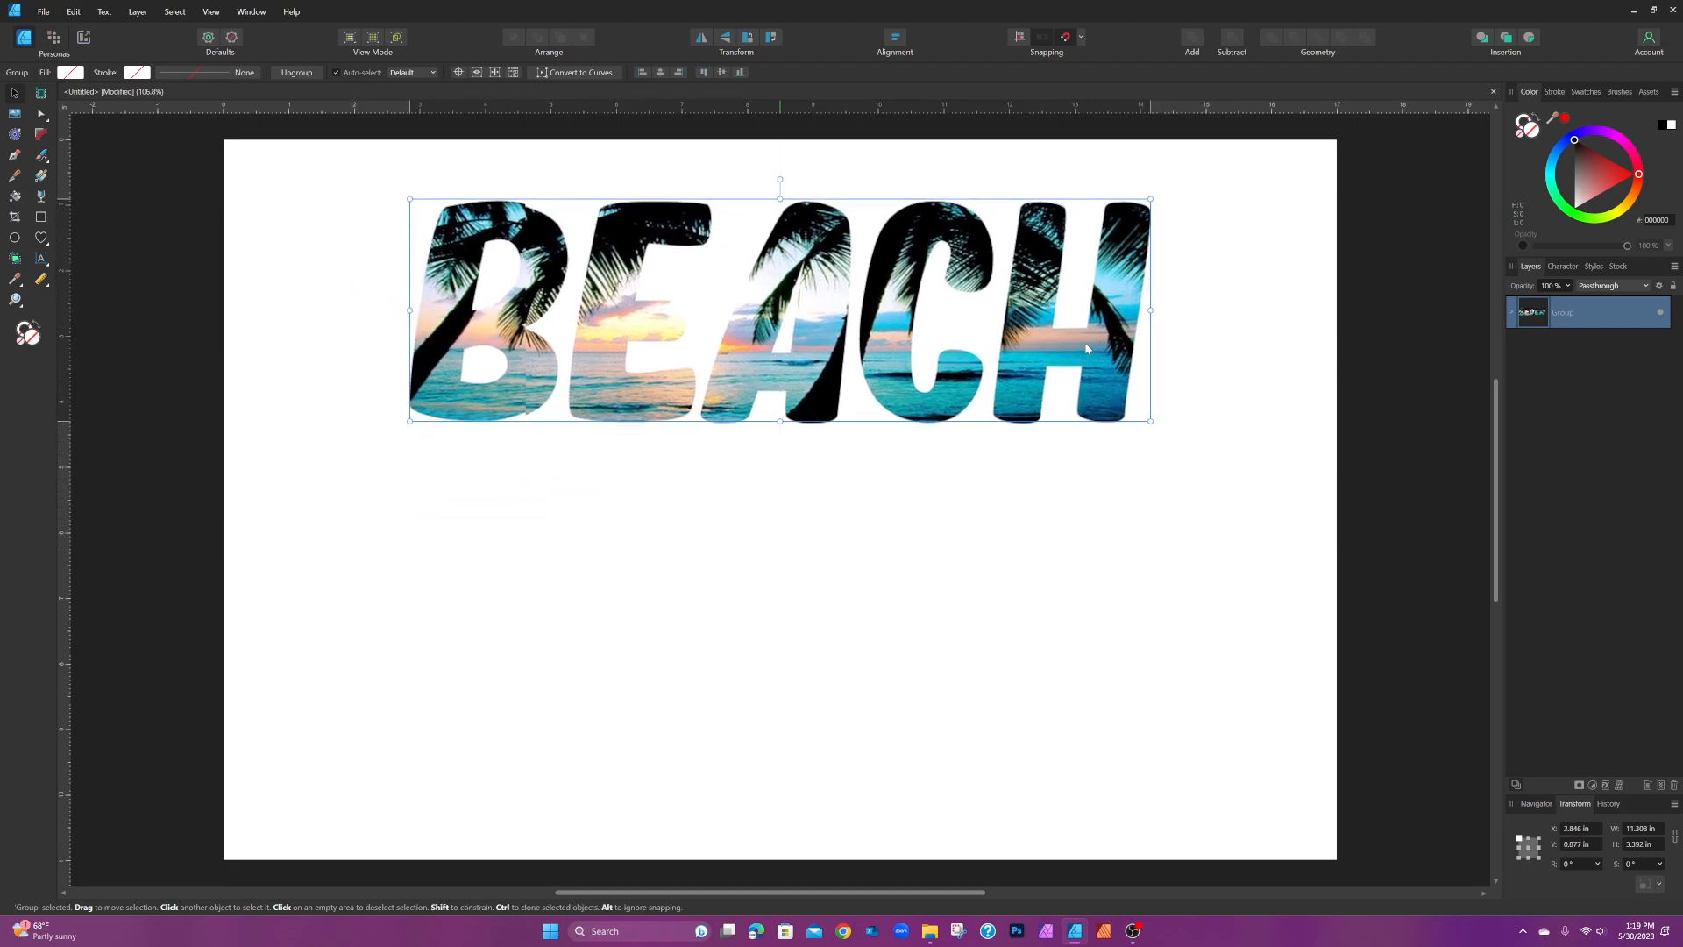
click(1144, 560)
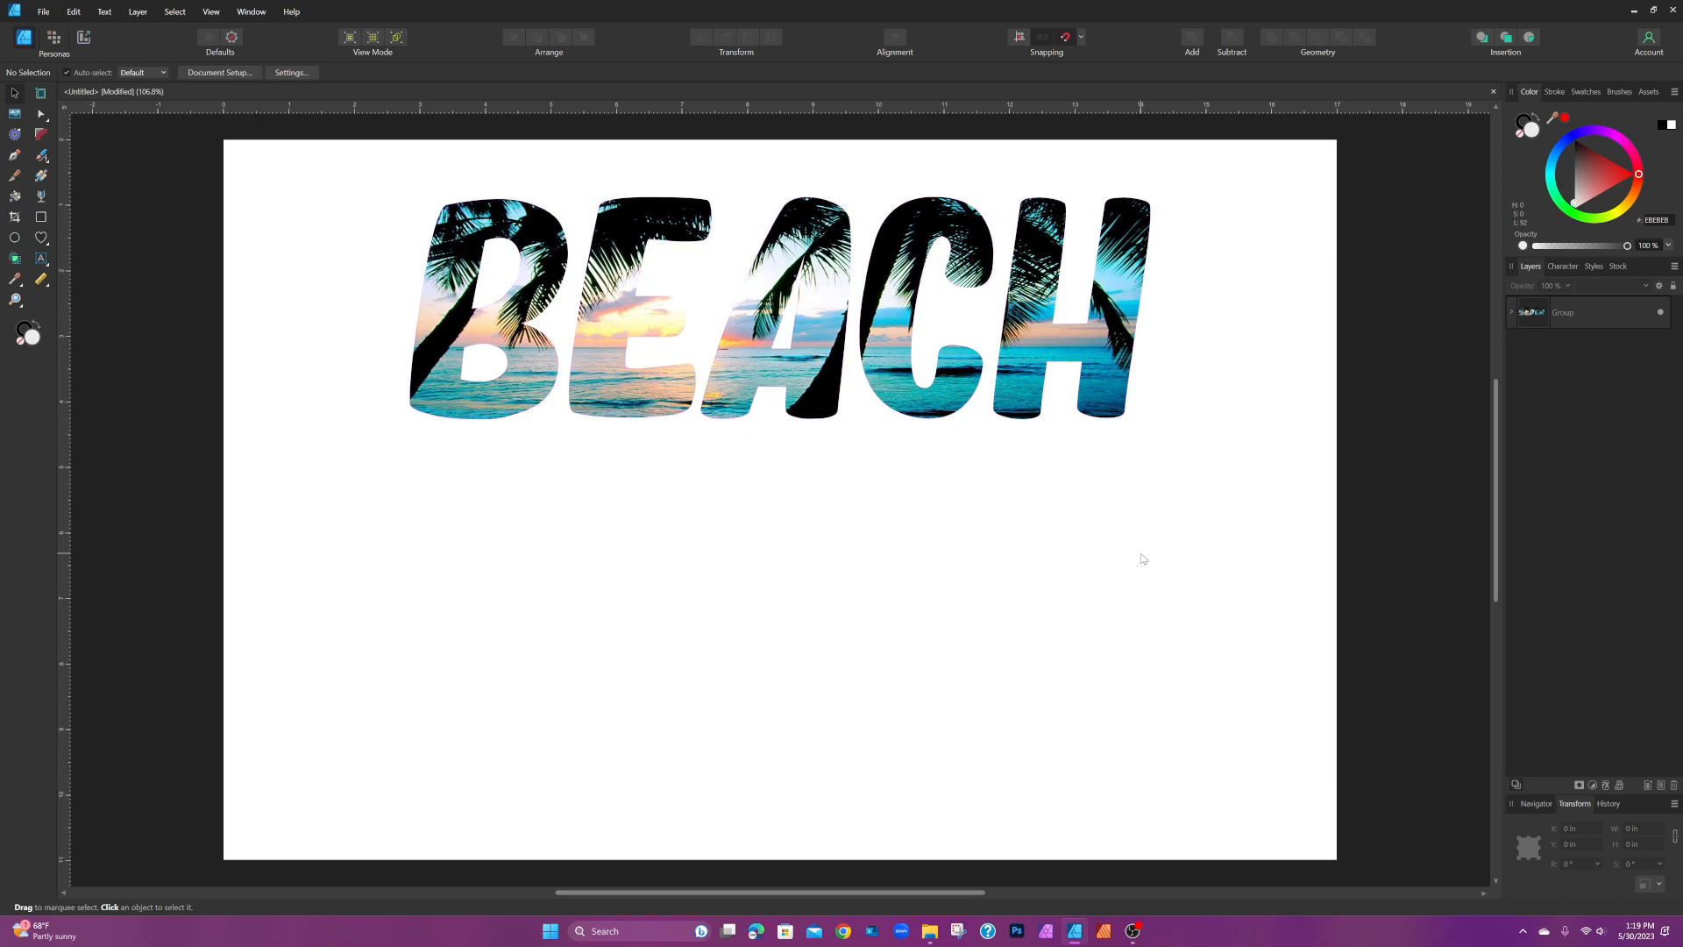
Step: Add the artistic text 2023 below BEACH and enlarge it to about 9.8 by 3.7 in
click(44, 262)
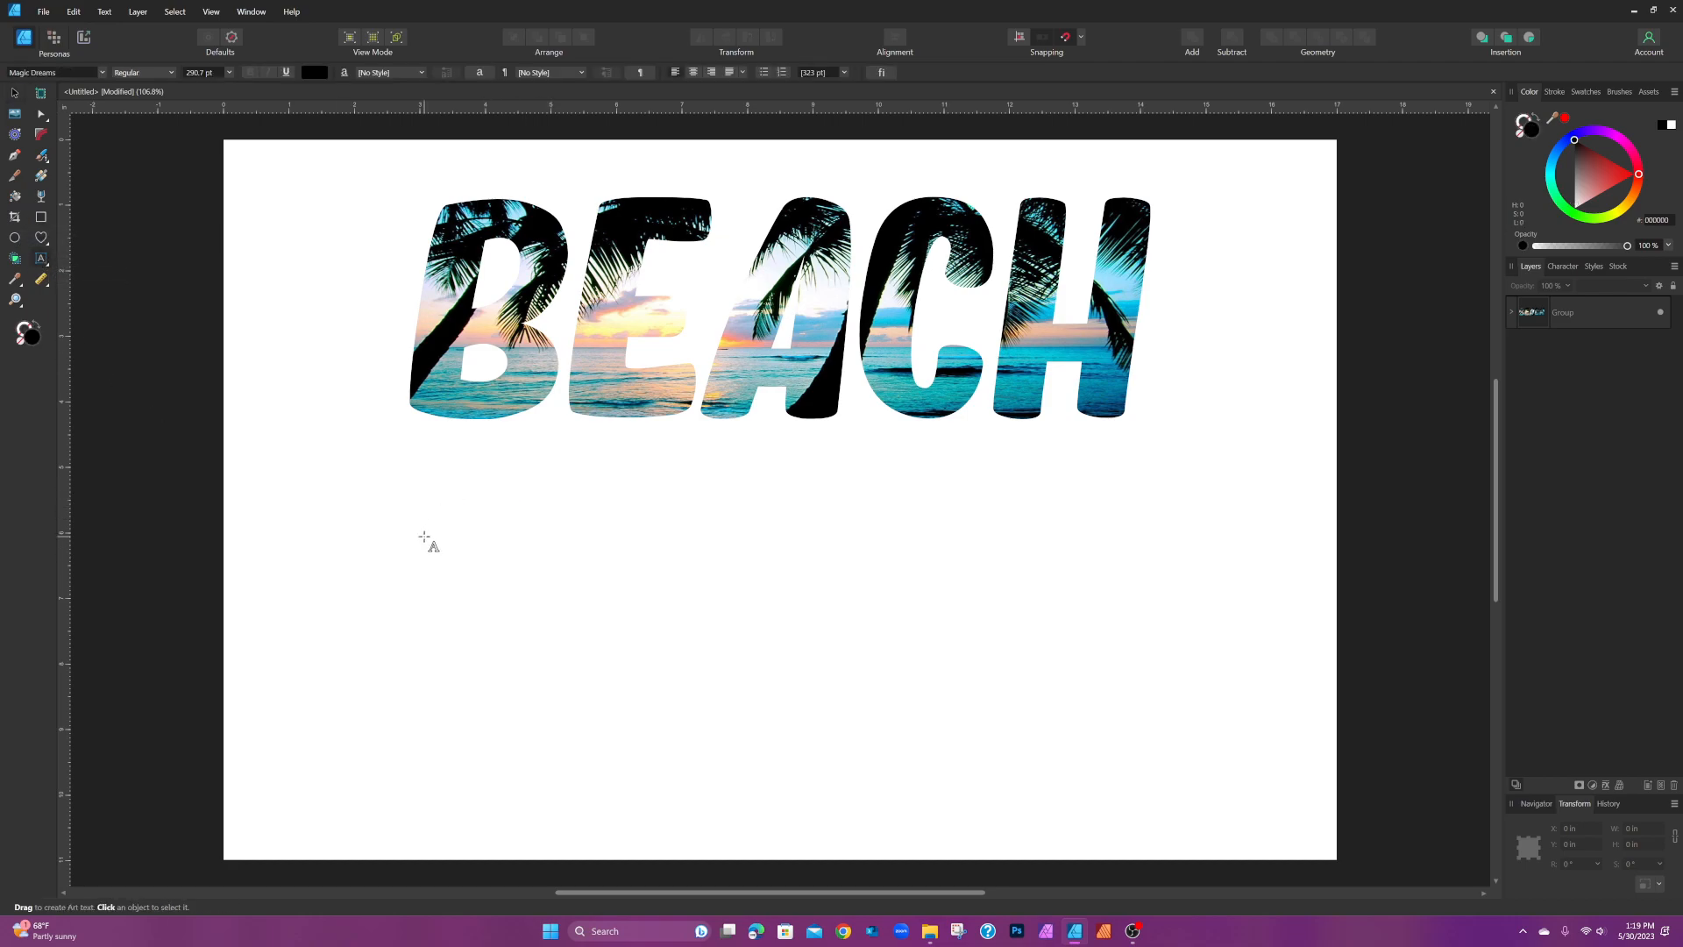
drag(425, 537, 613, 719)
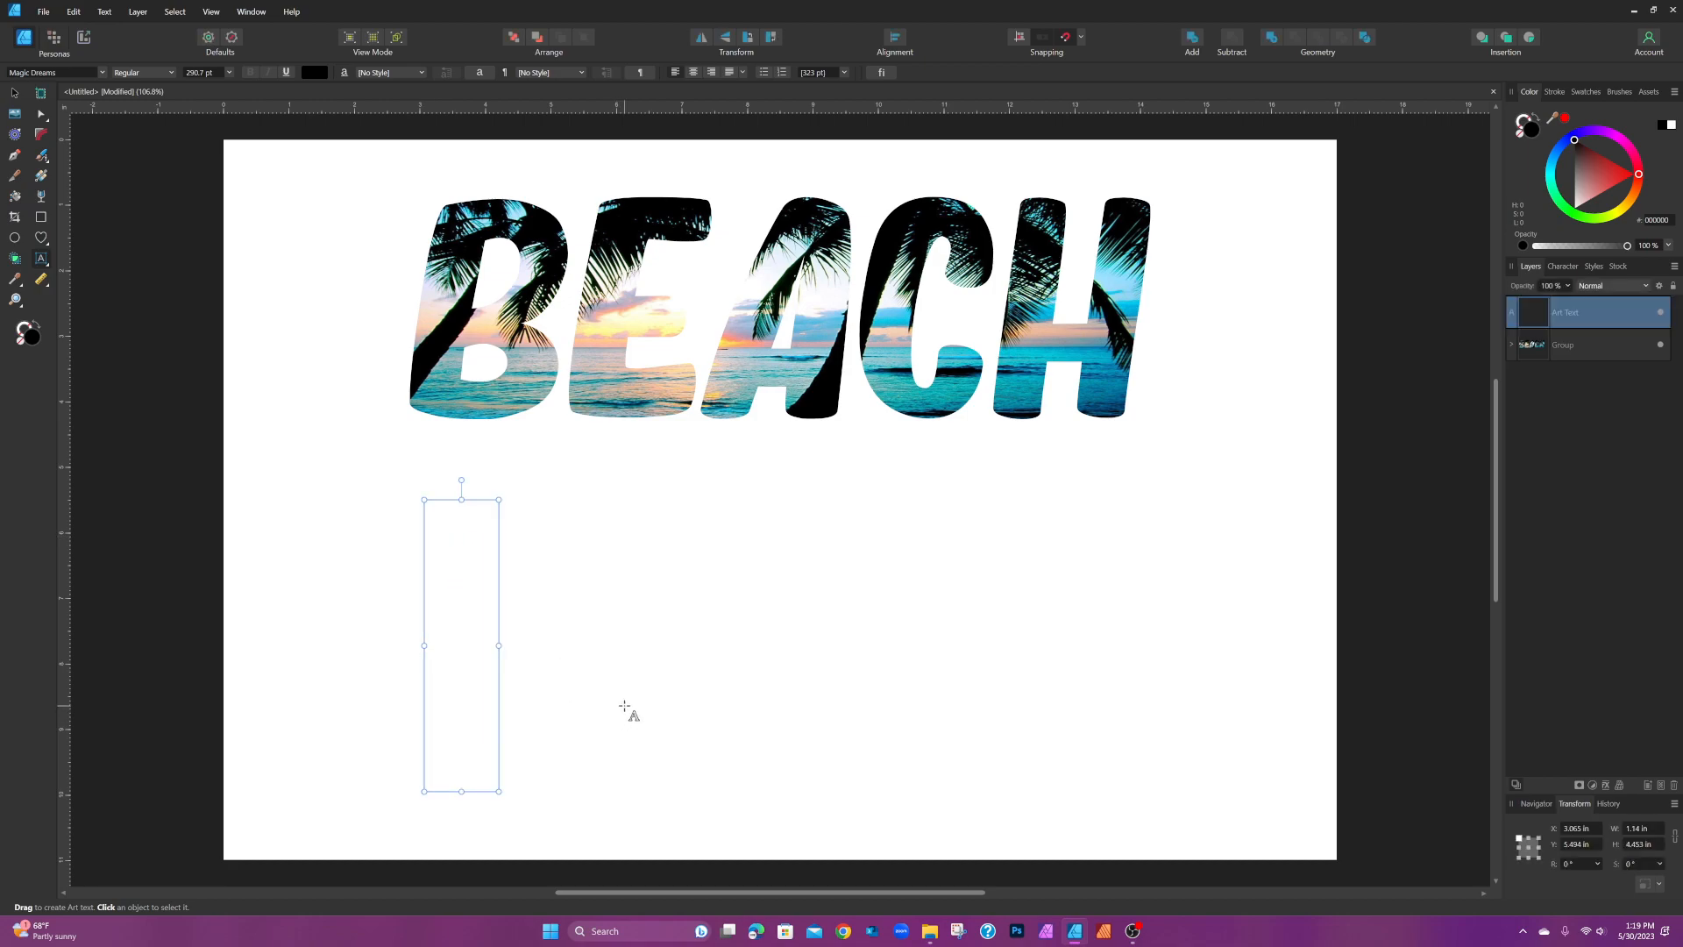
text(2023)
key(Escape)
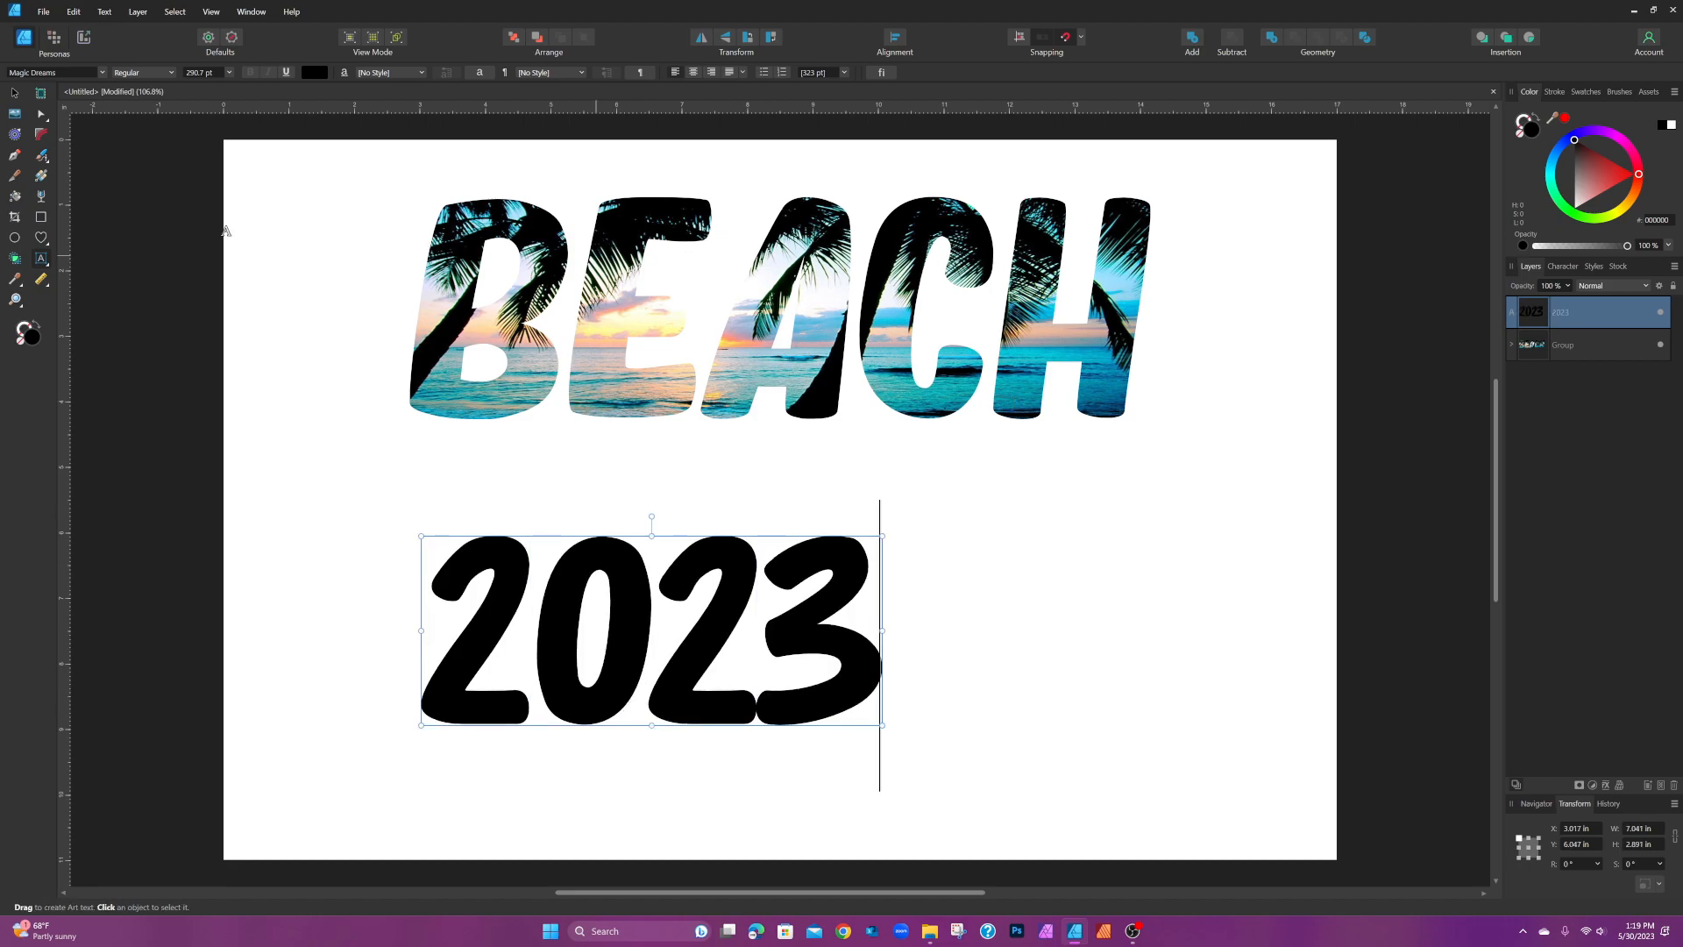
click(14, 92)
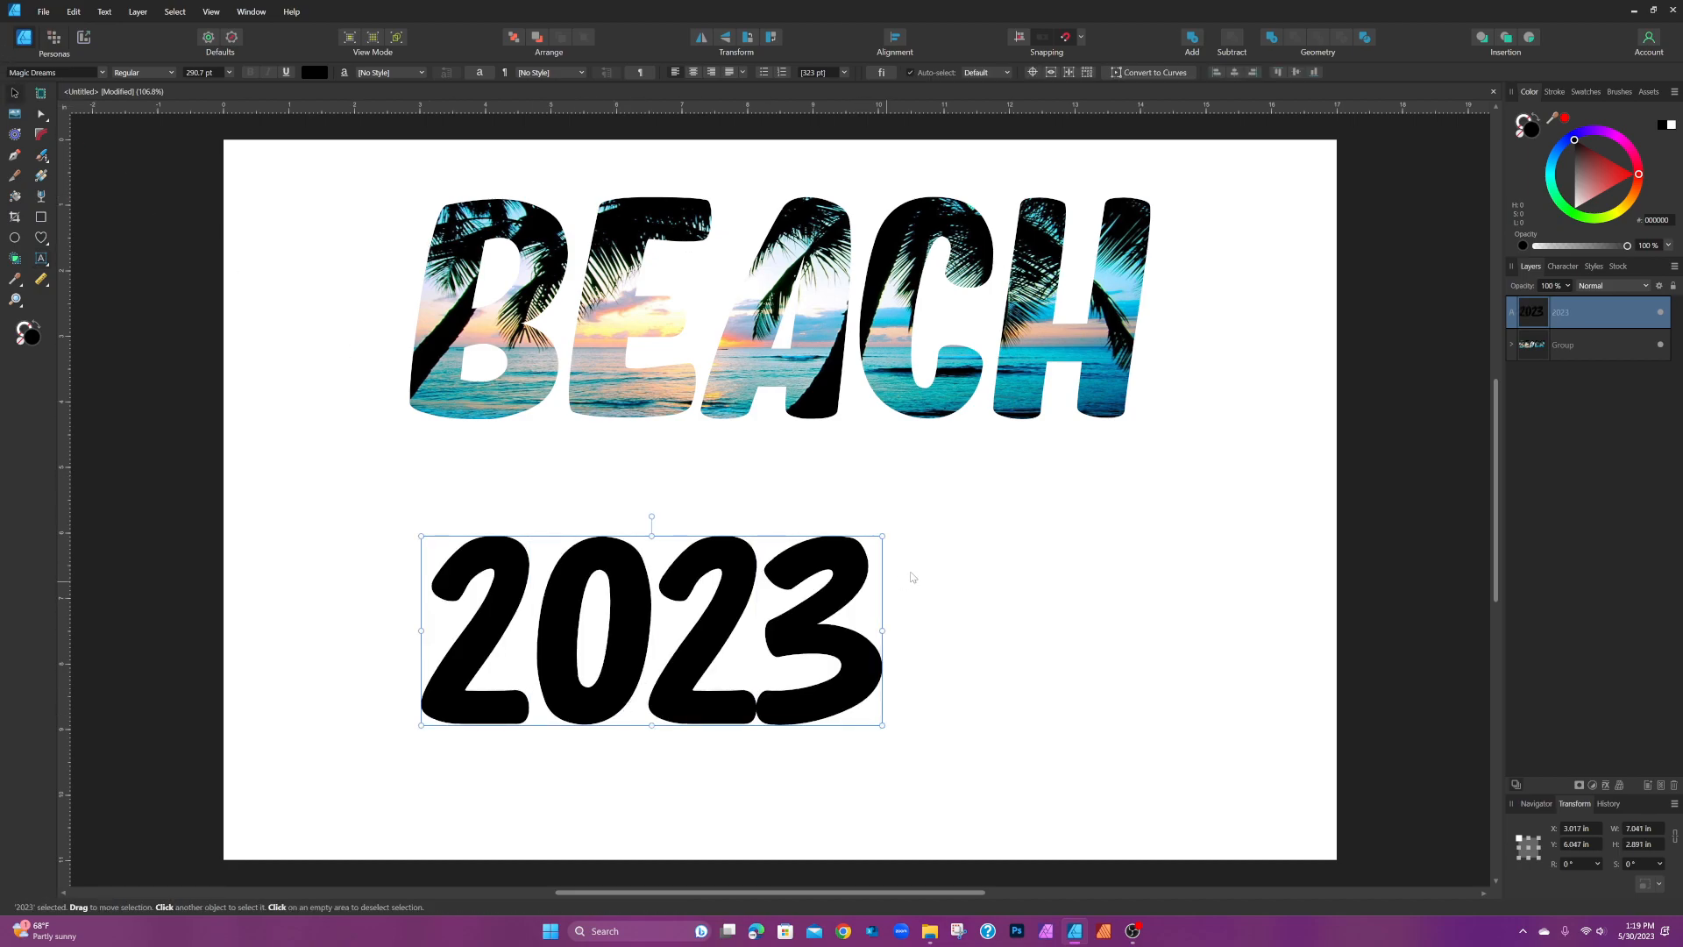
drag(885, 537, 1007, 484)
drag(1049, 606, 1107, 605)
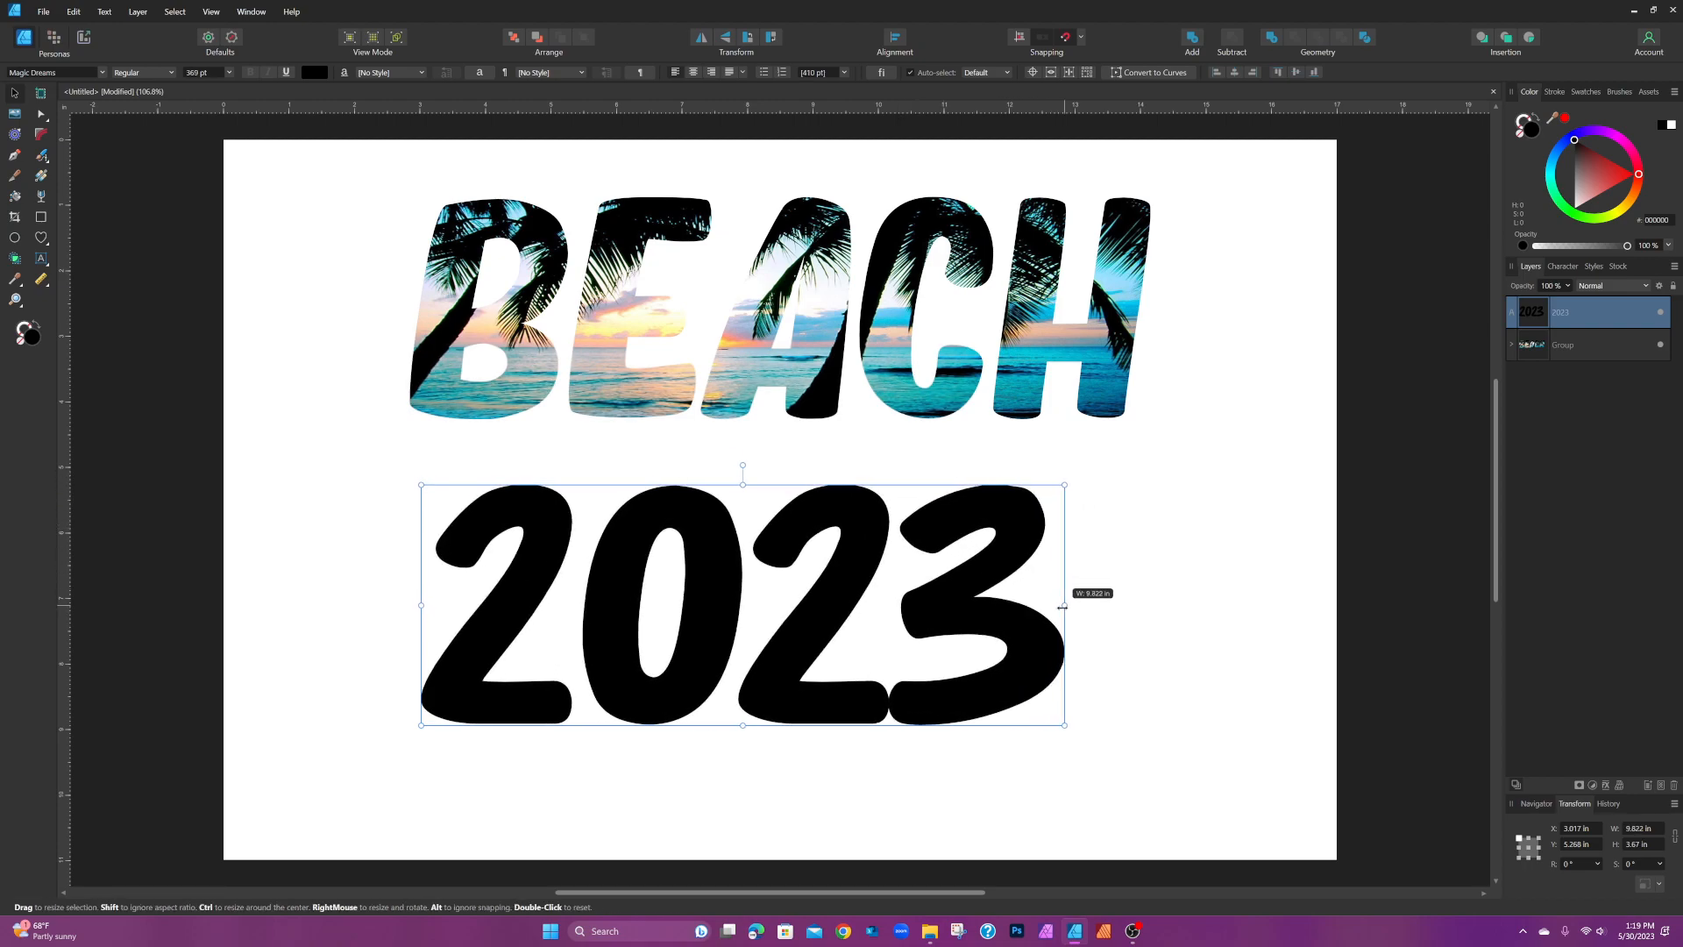
Step: Change the 2023 text's font to Magic Hat and centre it on the page below BEACH
click(1563, 266)
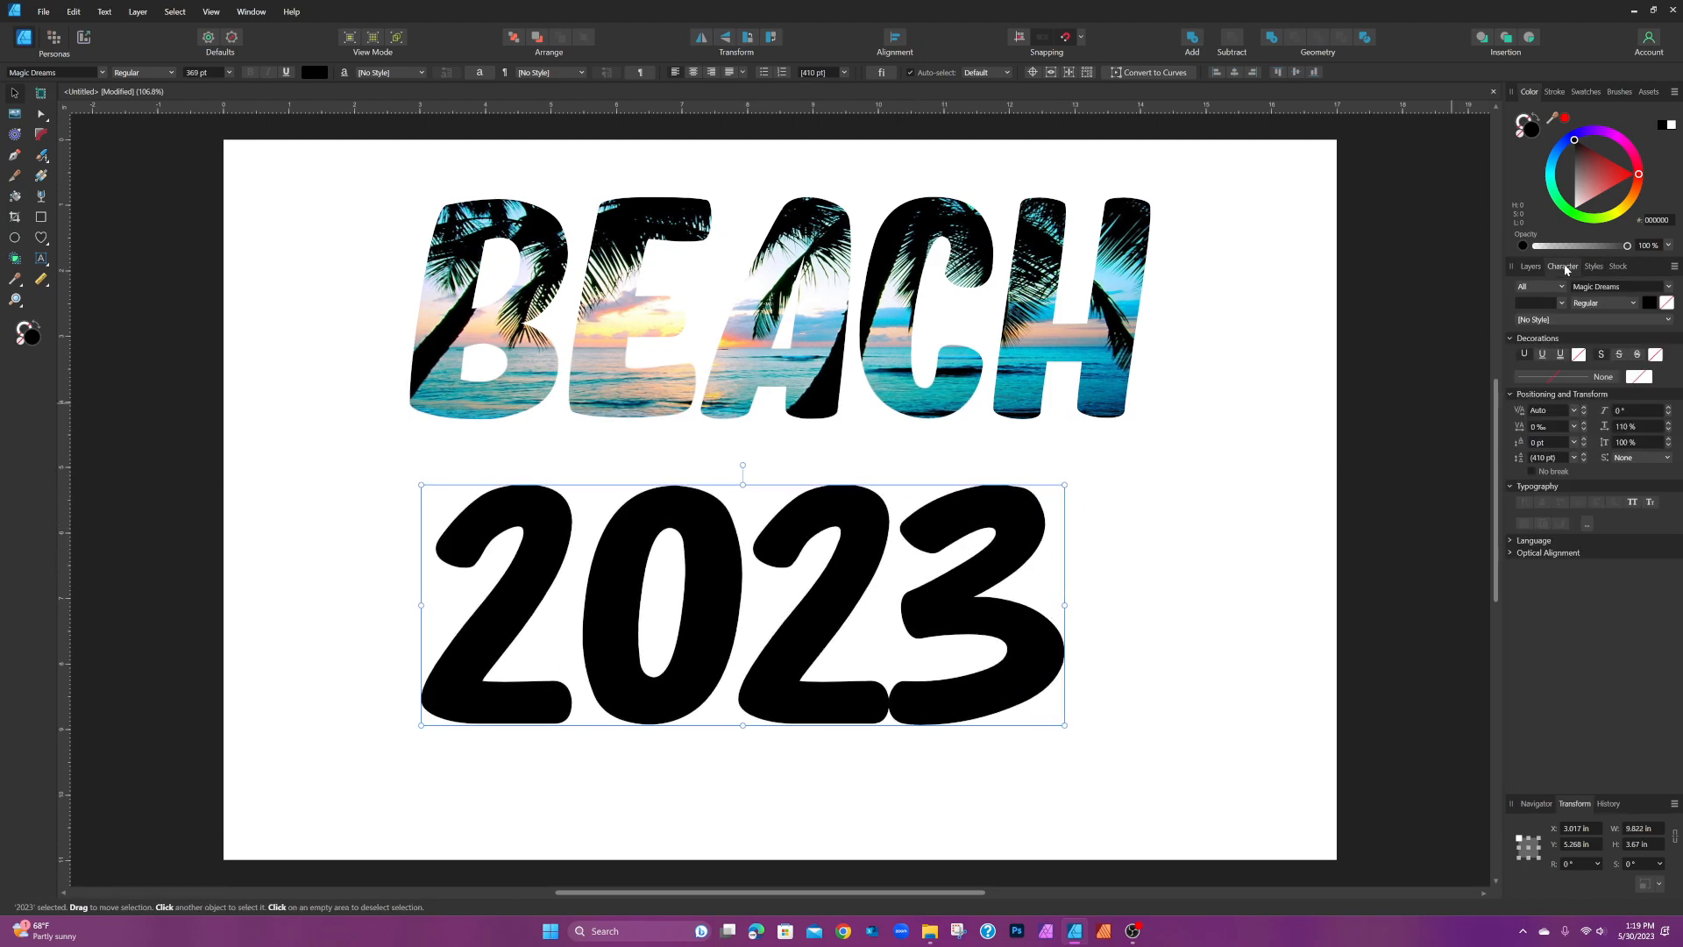
click(1655, 289)
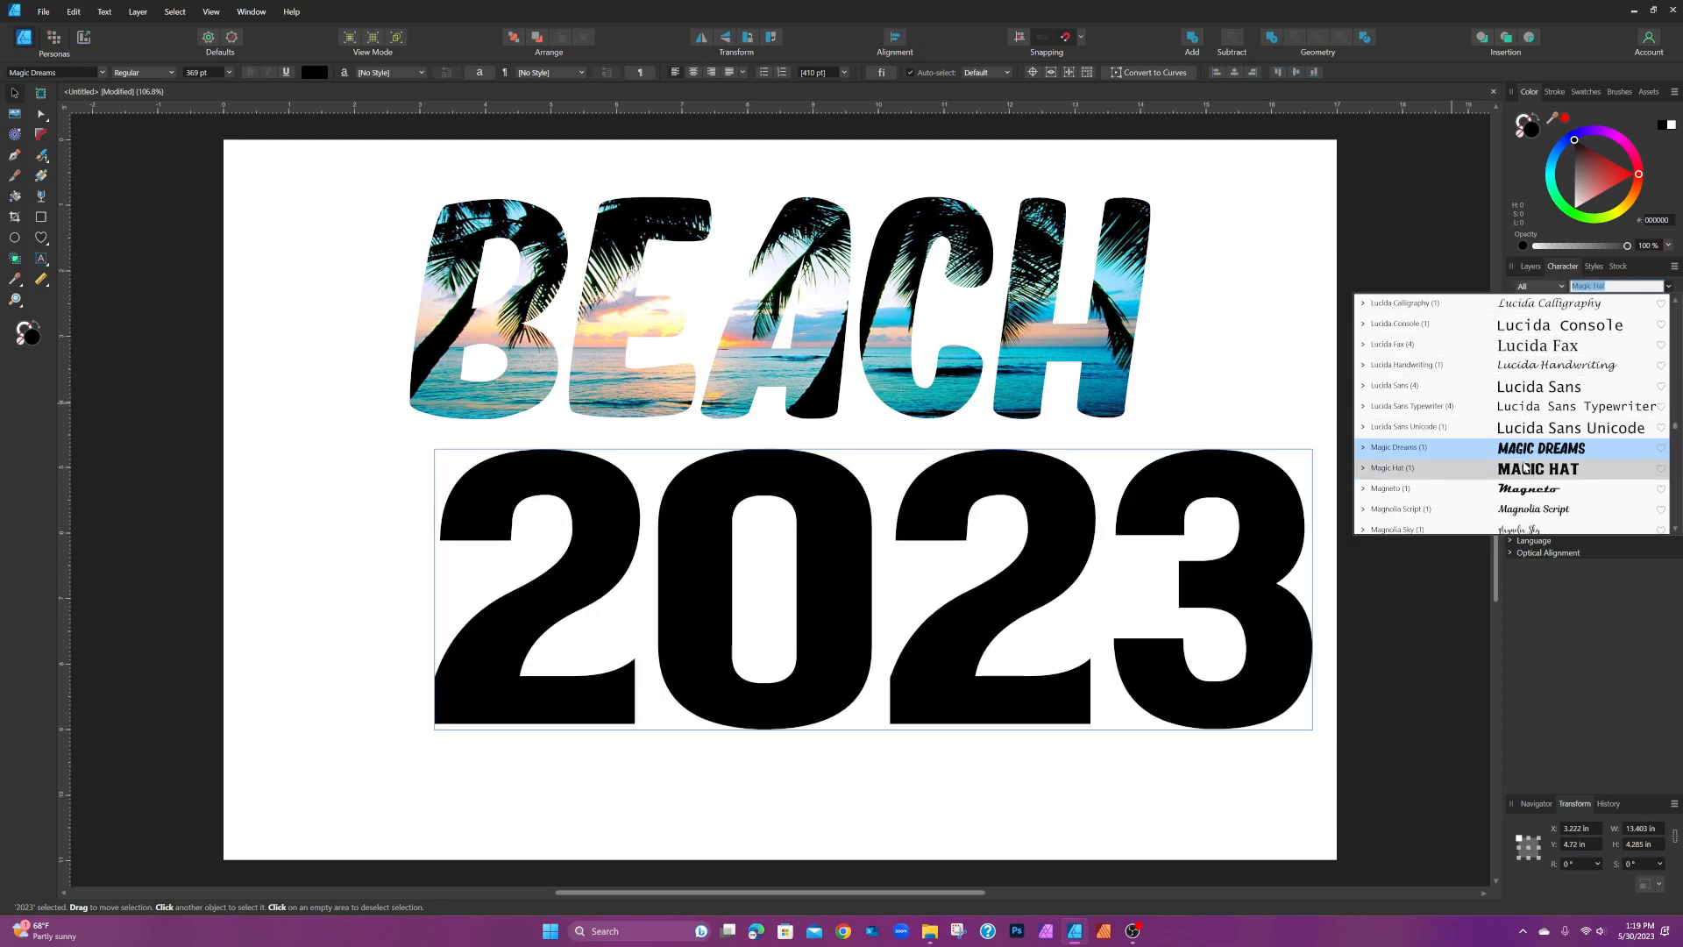
click(1526, 467)
drag(1272, 614, 1188, 650)
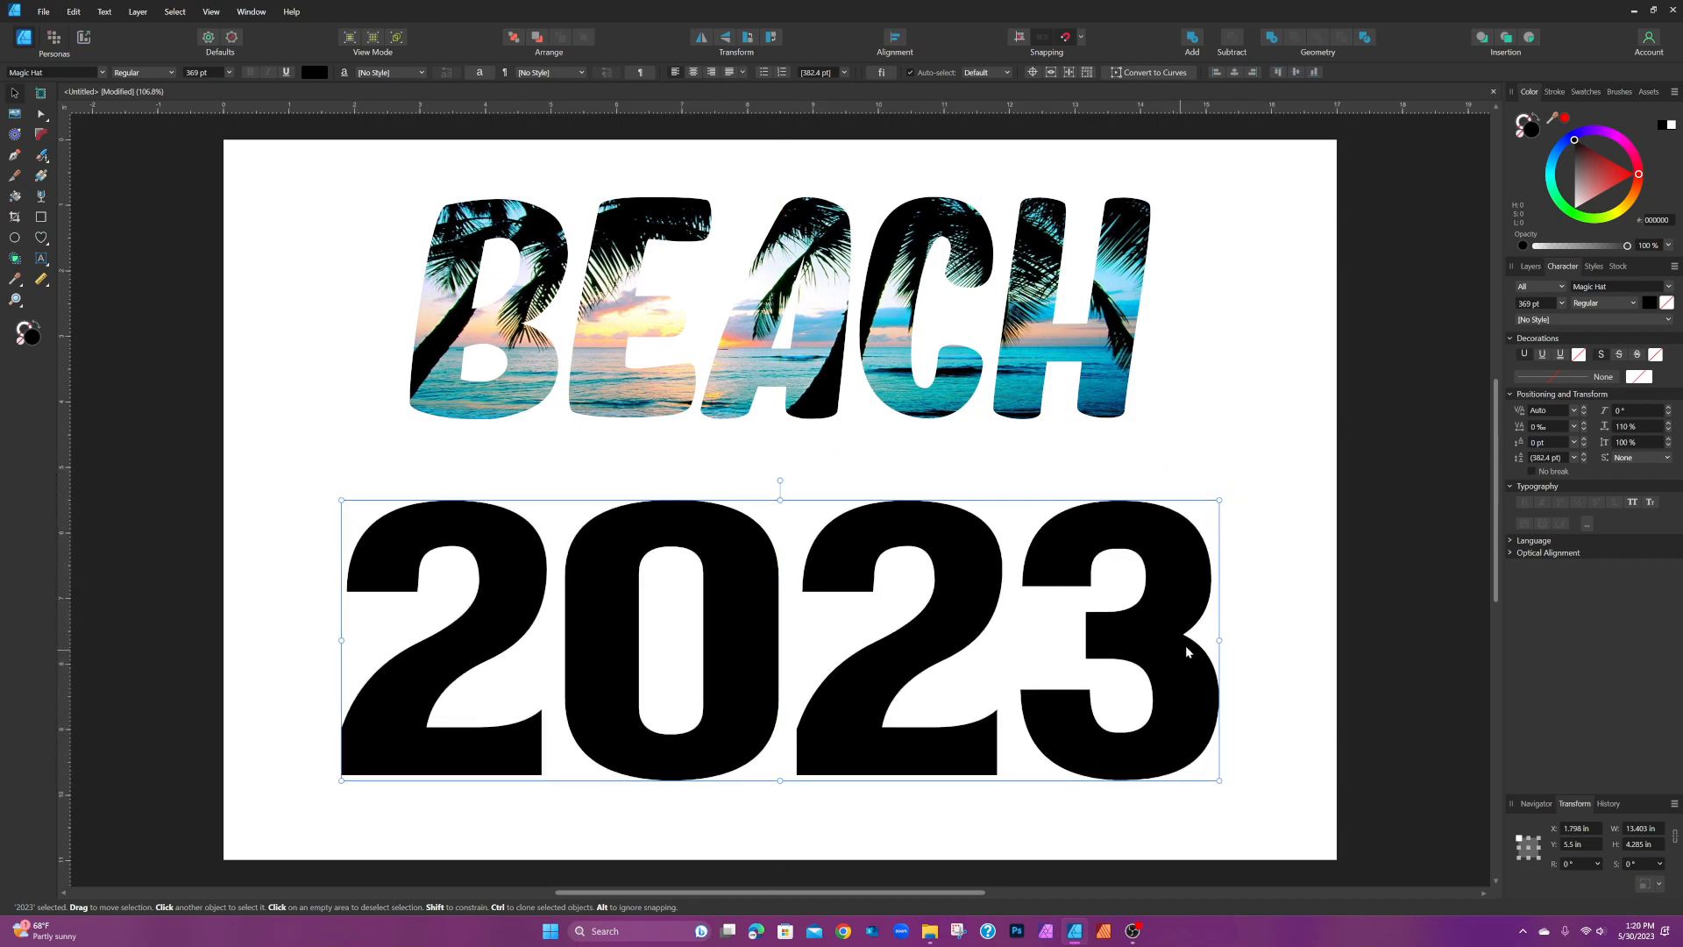
click(1307, 451)
Step: Switch to File Explorer, browse the Backgrounds folder and open its DC Ombre Glam Leopard Digital Paper subfolder
click(929, 931)
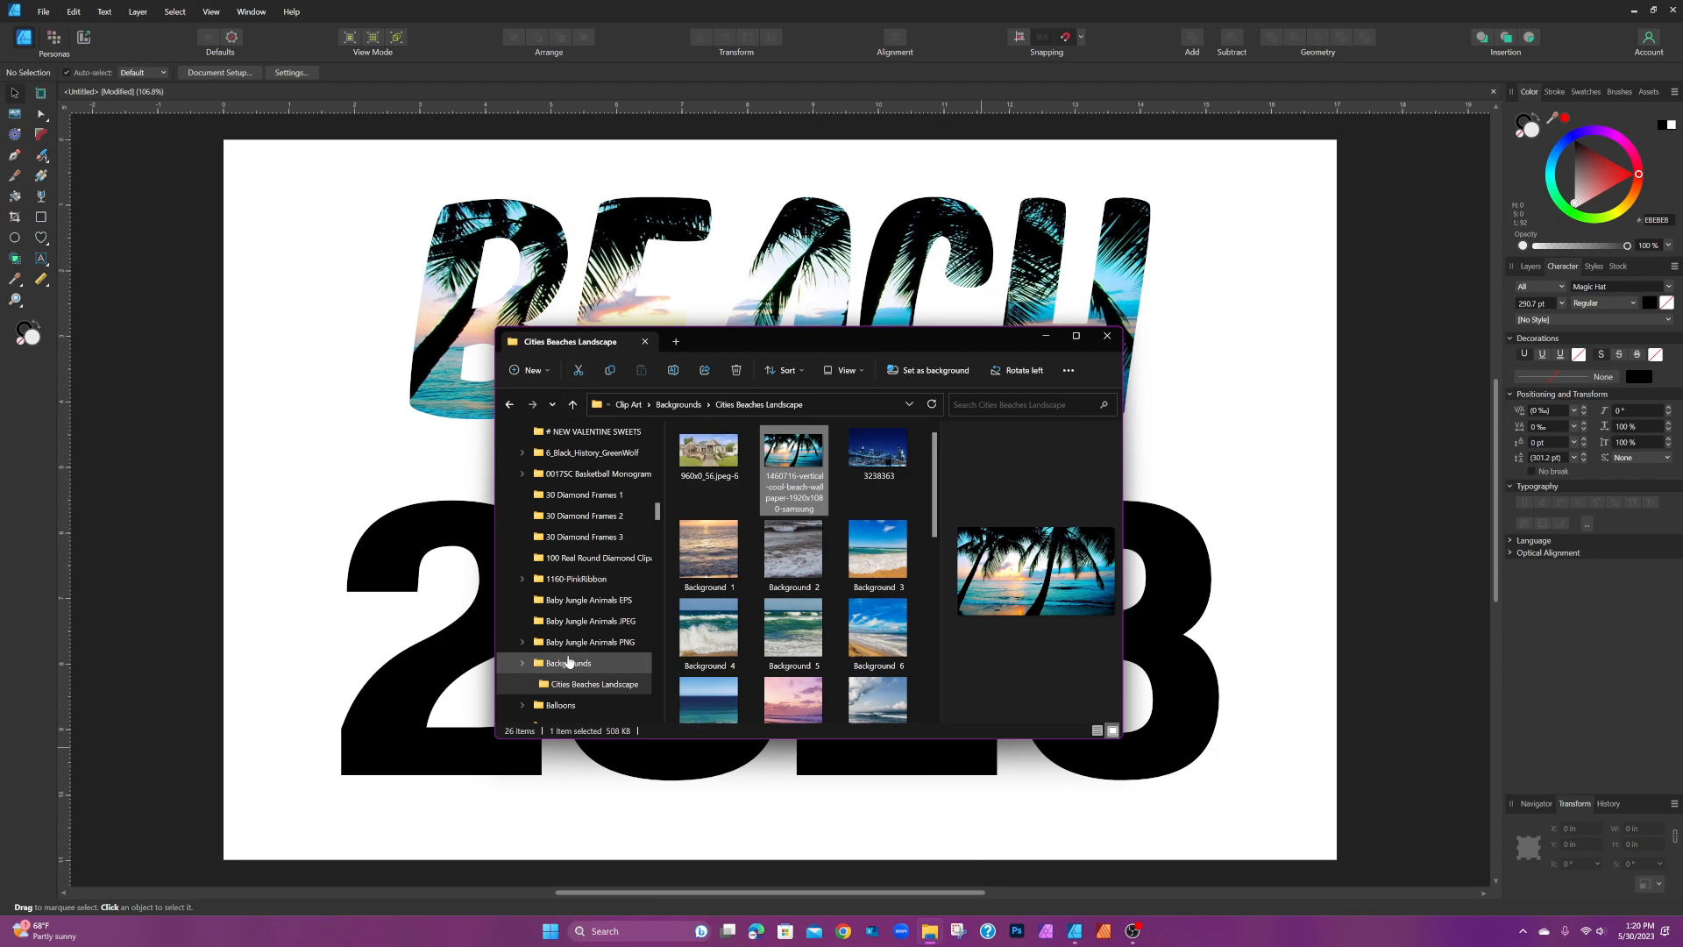
click(565, 666)
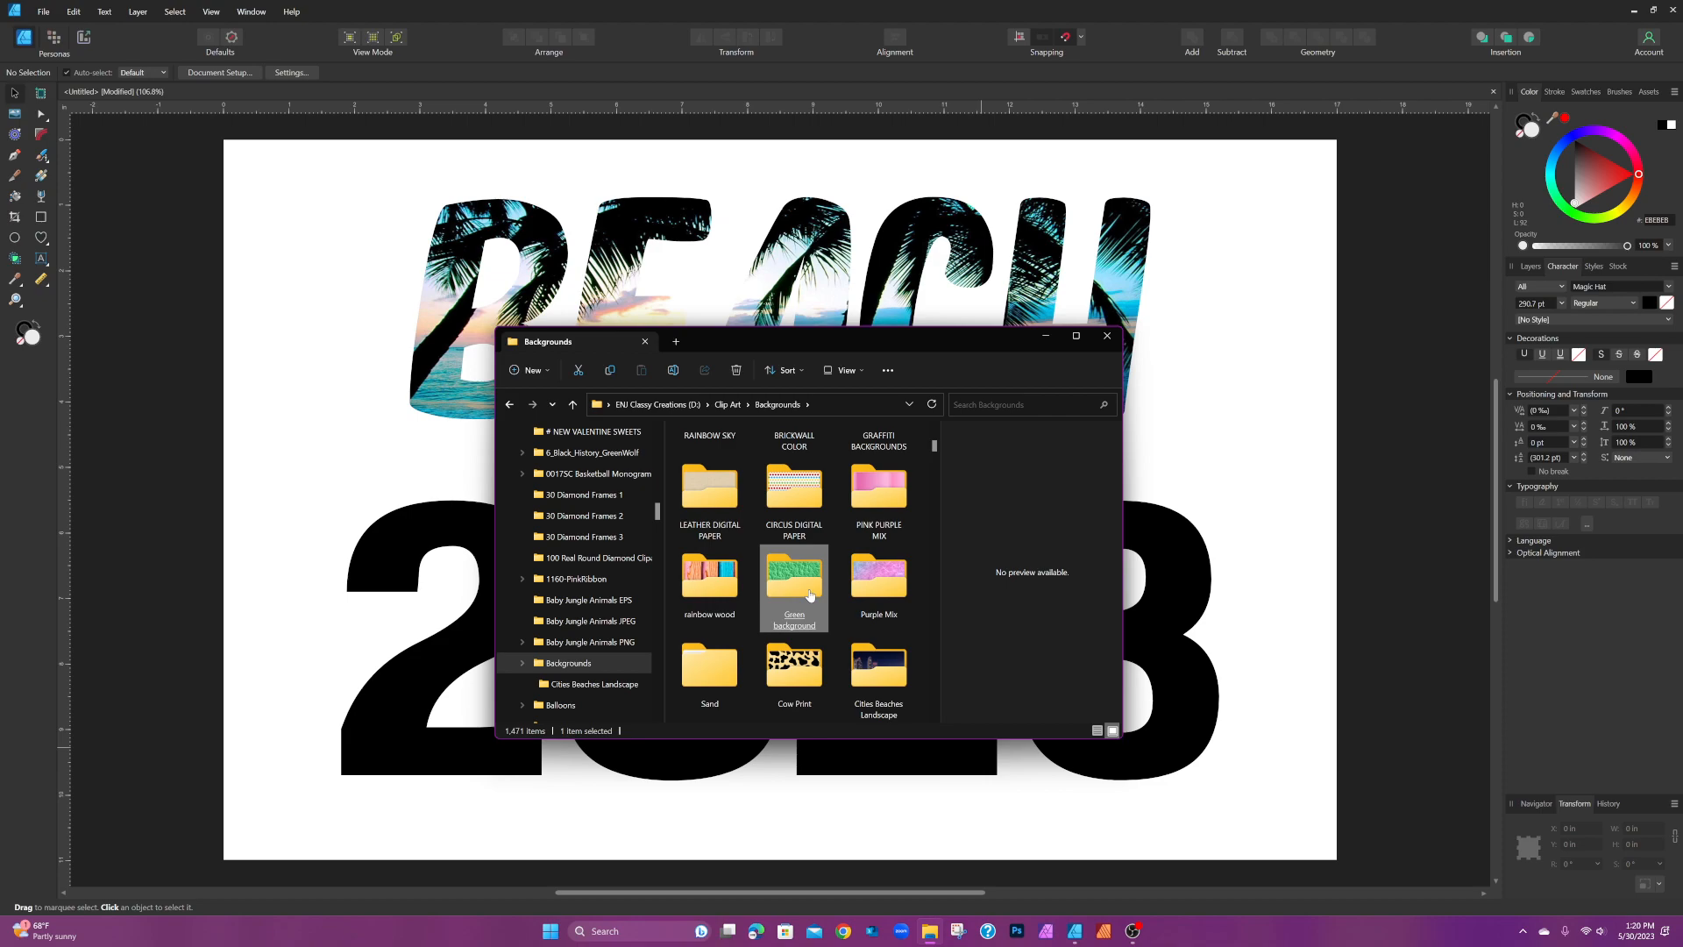
scroll(810, 595, down, 10)
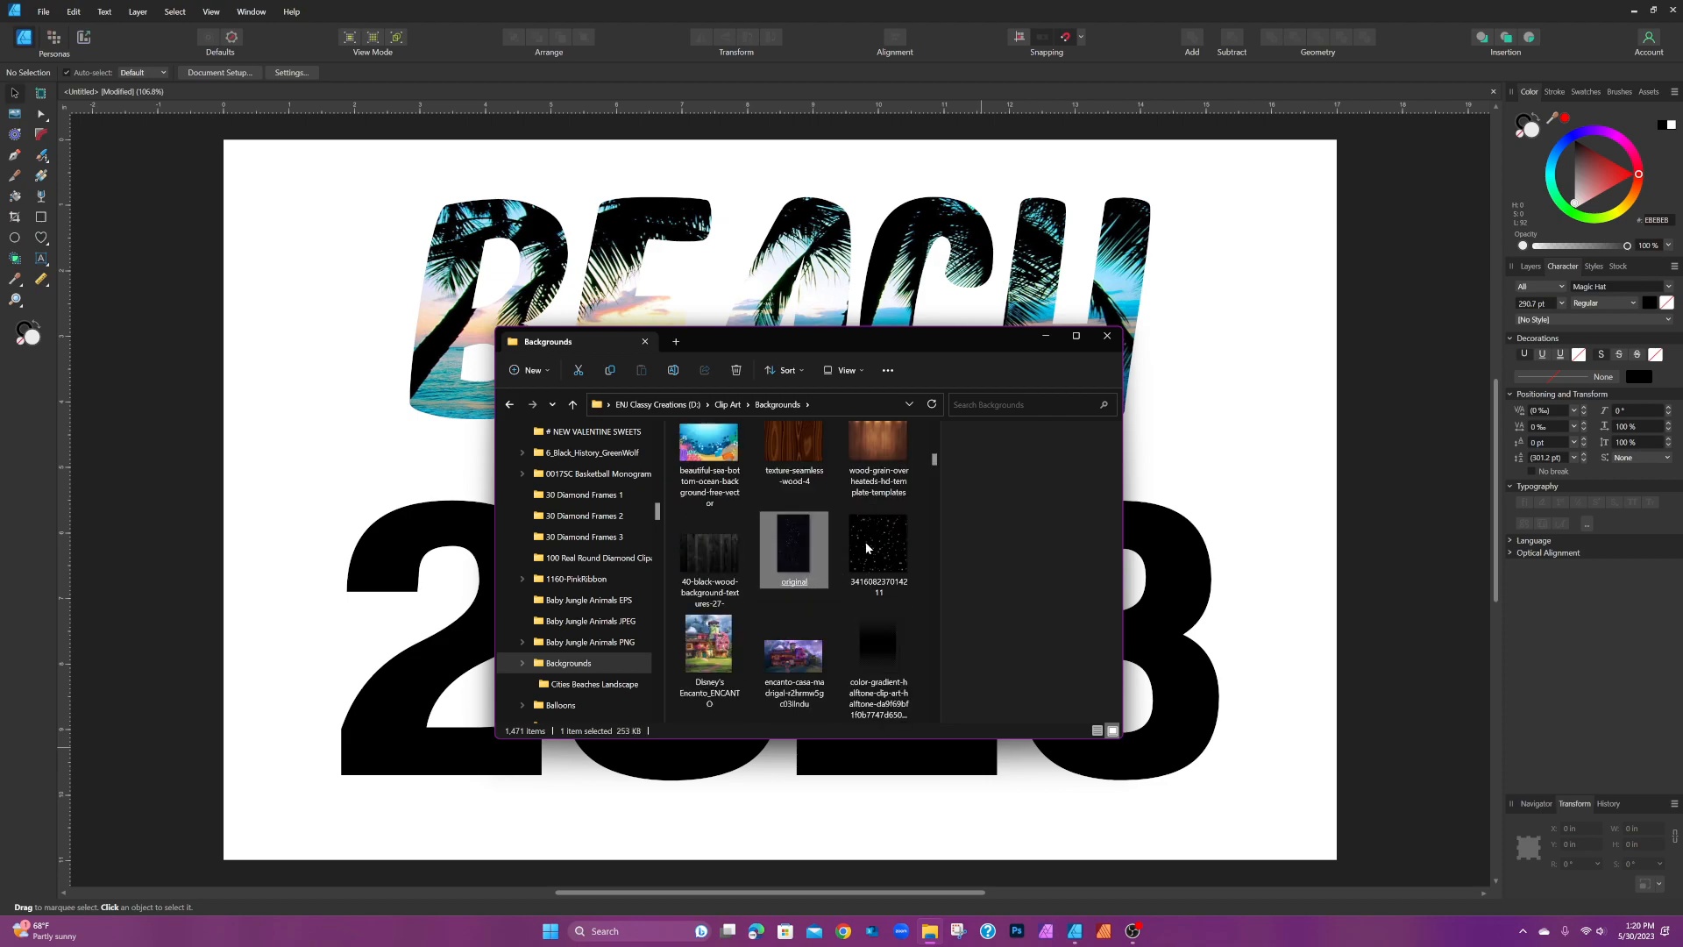
scroll(866, 548, down, 15)
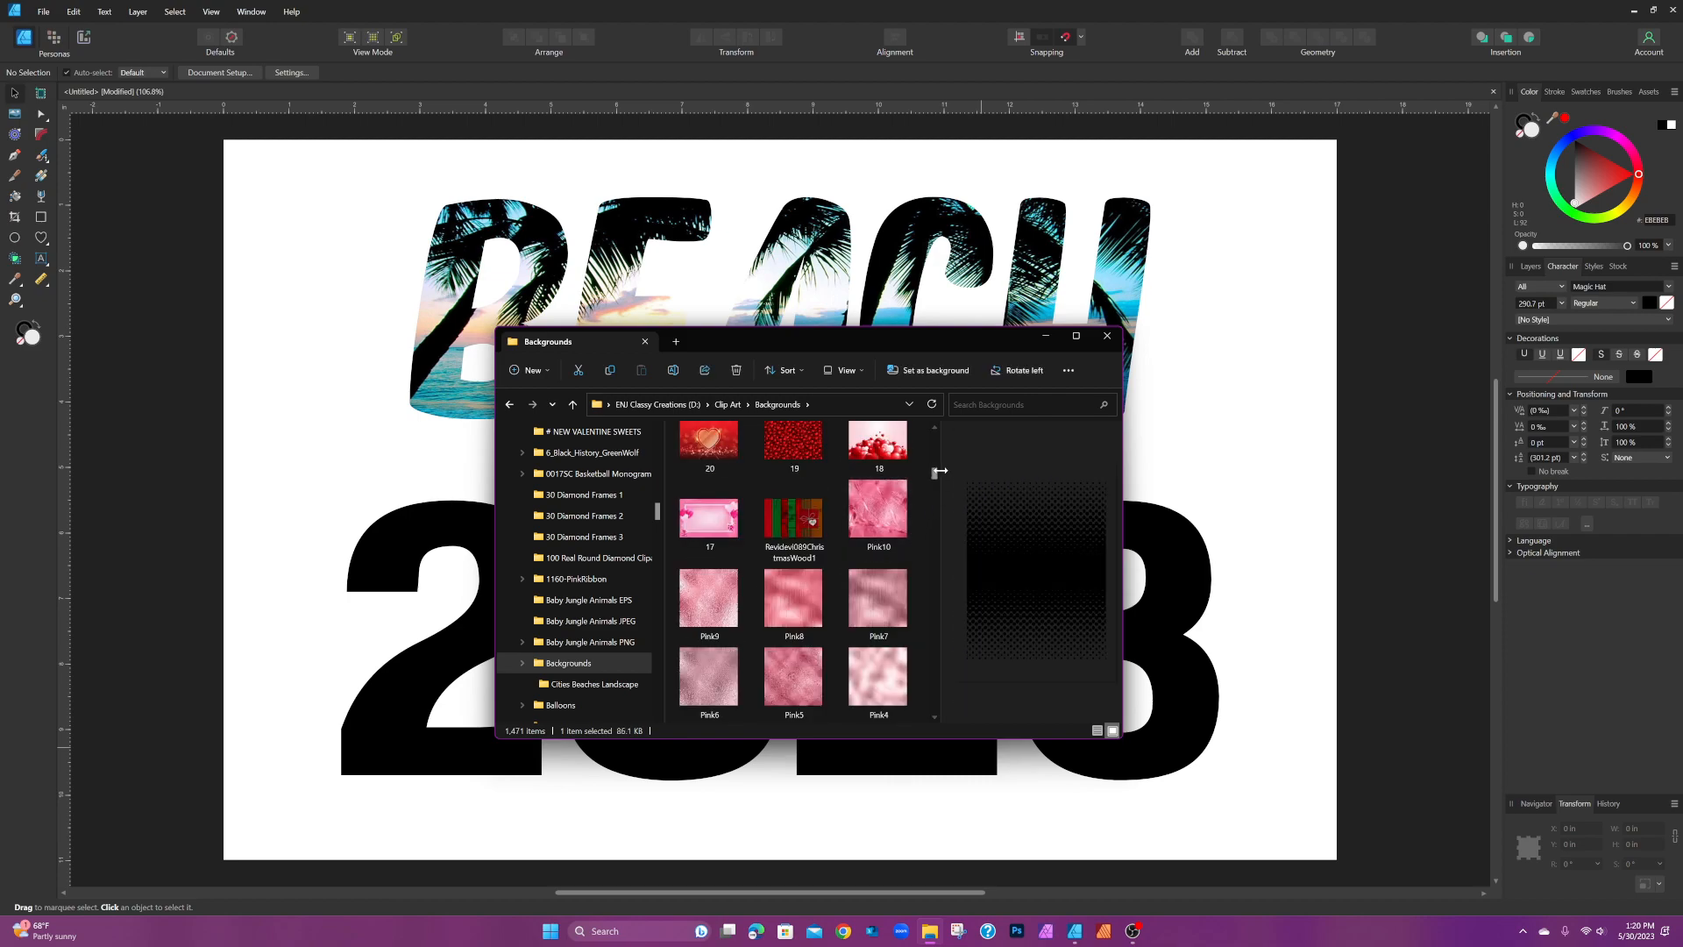
drag(934, 474, 918, 687)
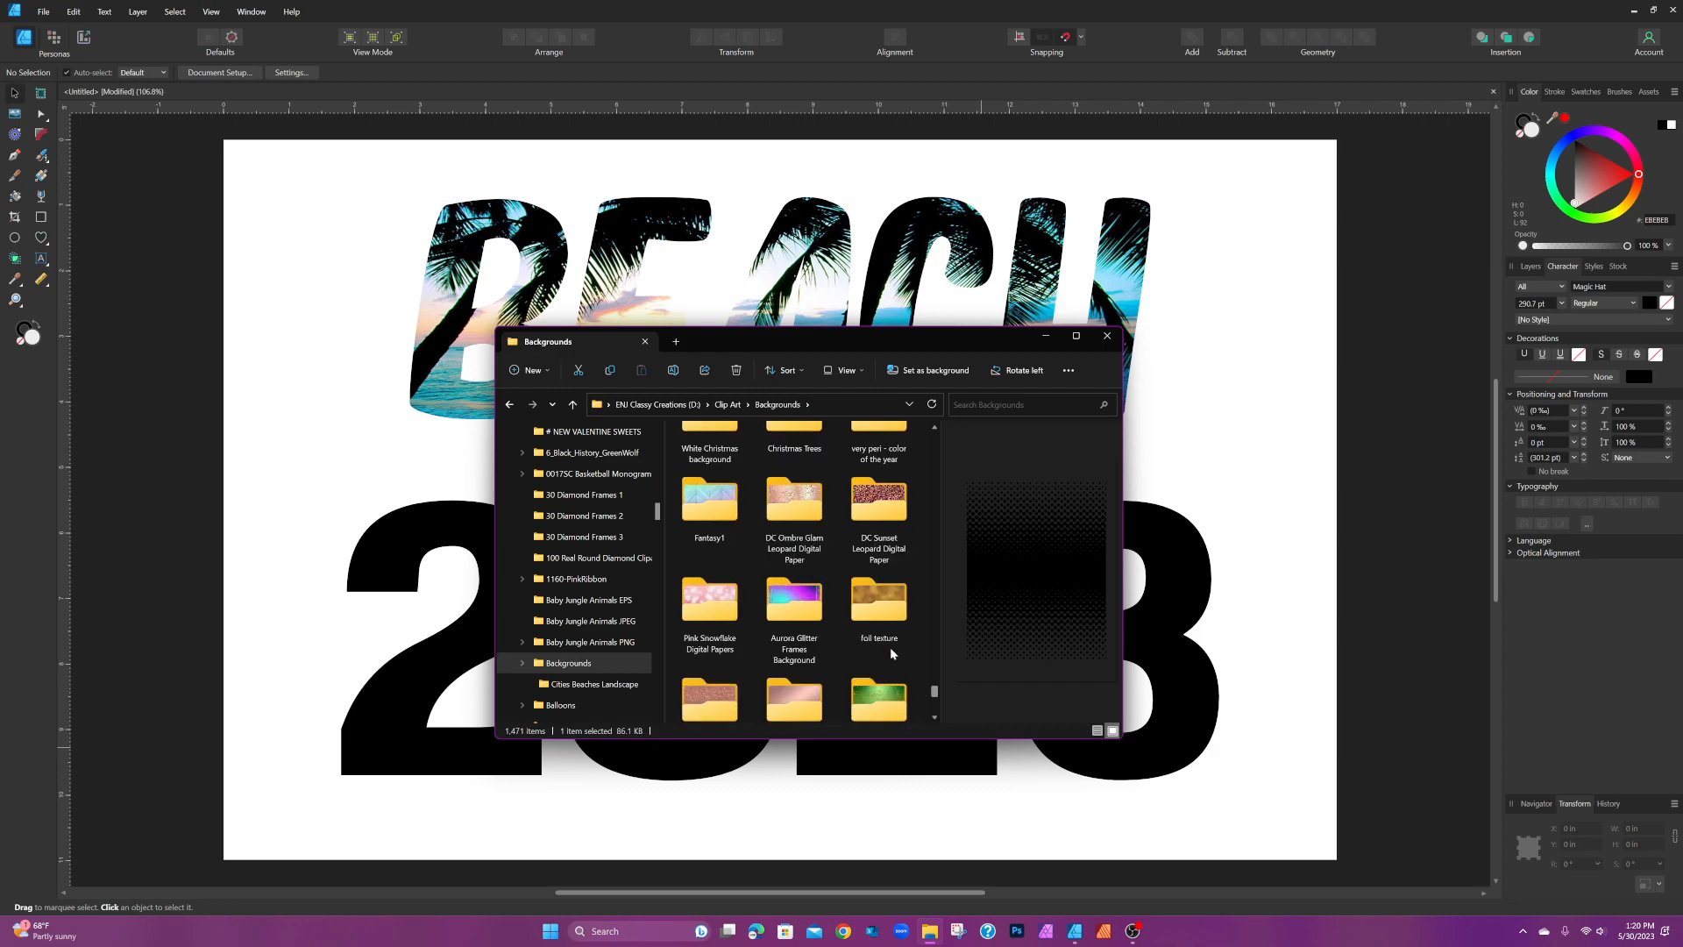
click(797, 512)
double_click(797, 511)
click(795, 473)
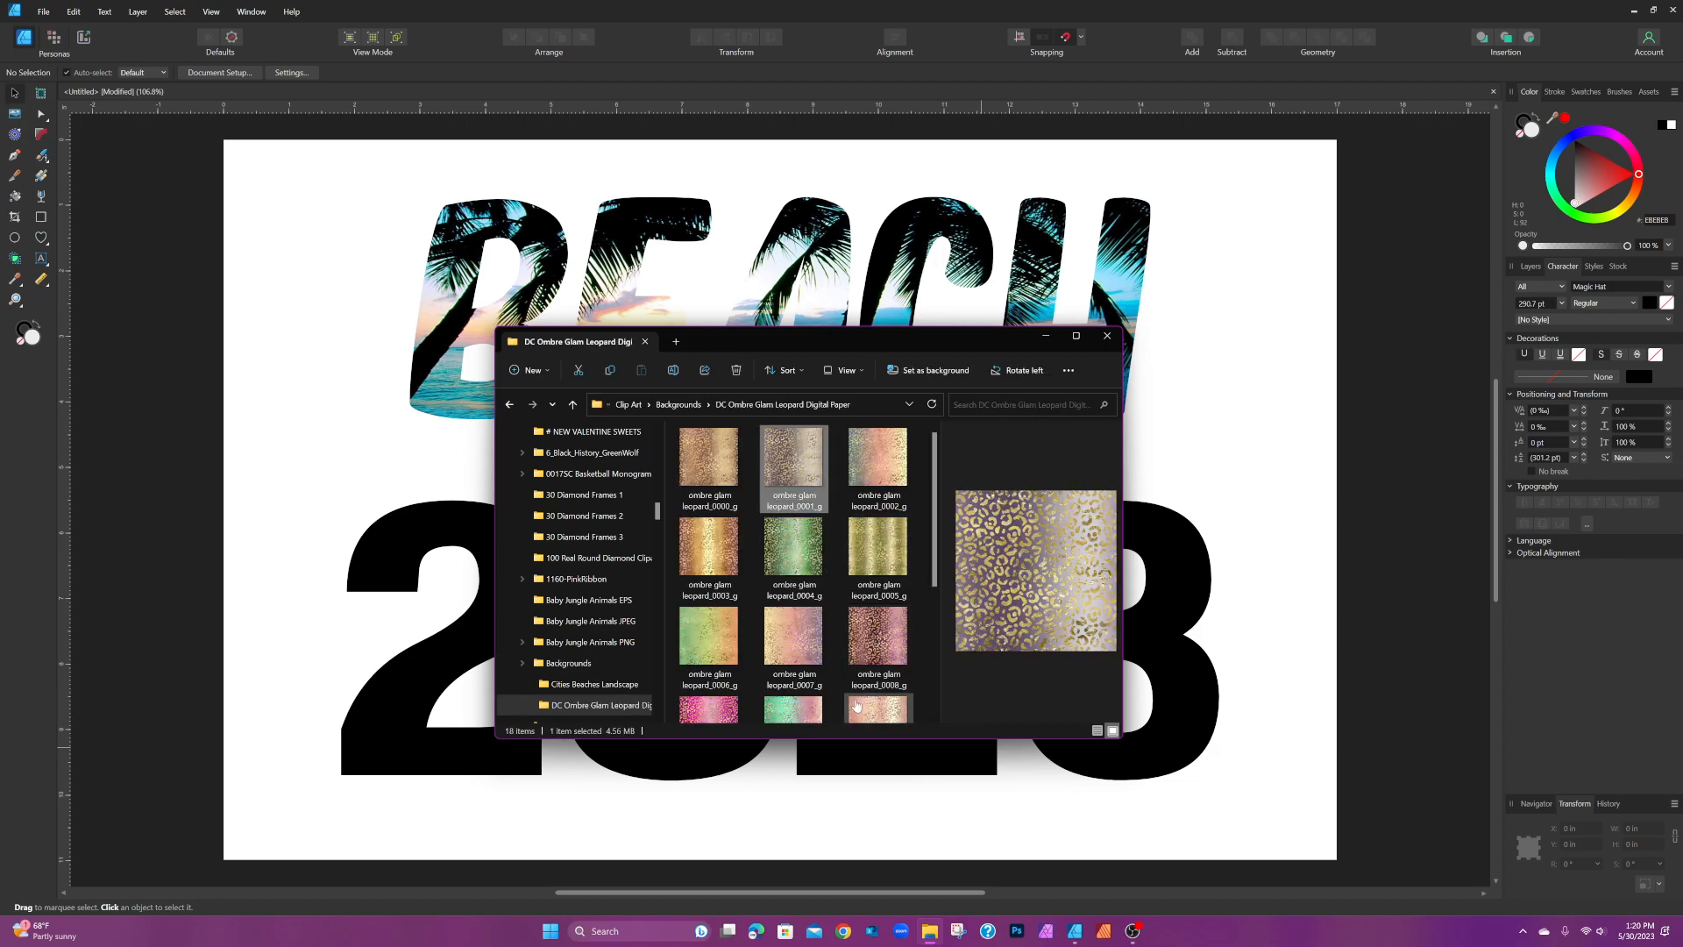
Step: Place the teal-to-pink ombre glam leopard_0010 image from the folder onto the page and minimise File Explorer
scroll(798, 657, down, 2)
click(793, 666)
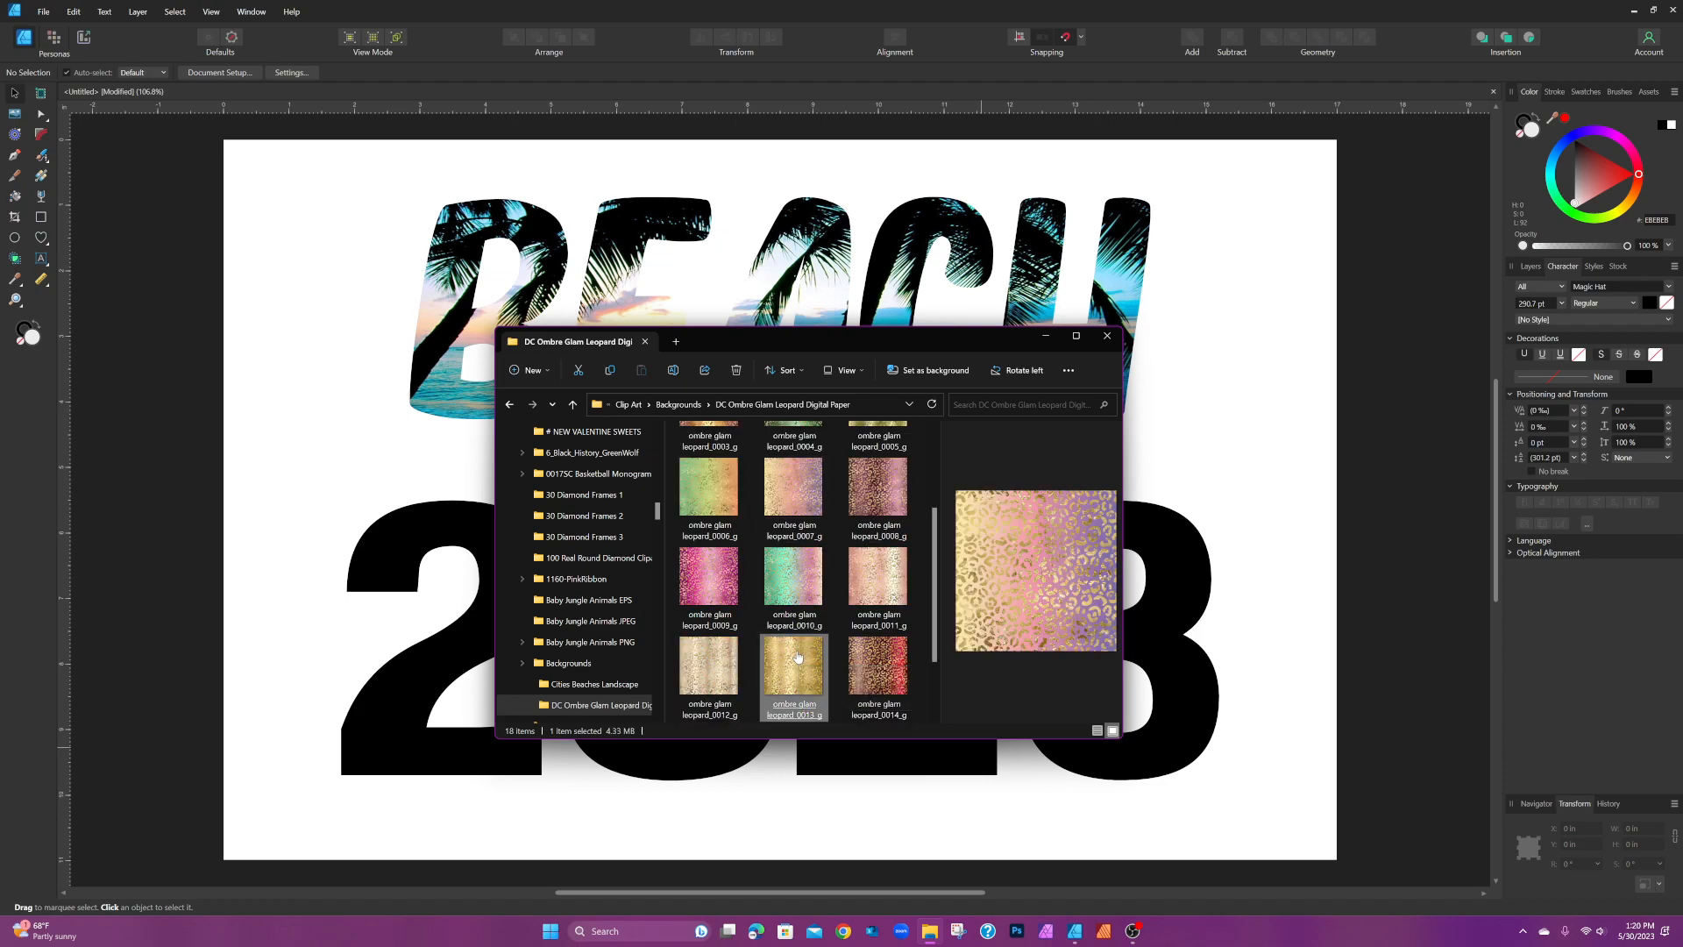
click(794, 566)
key(Up)
drag(792, 570, 412, 632)
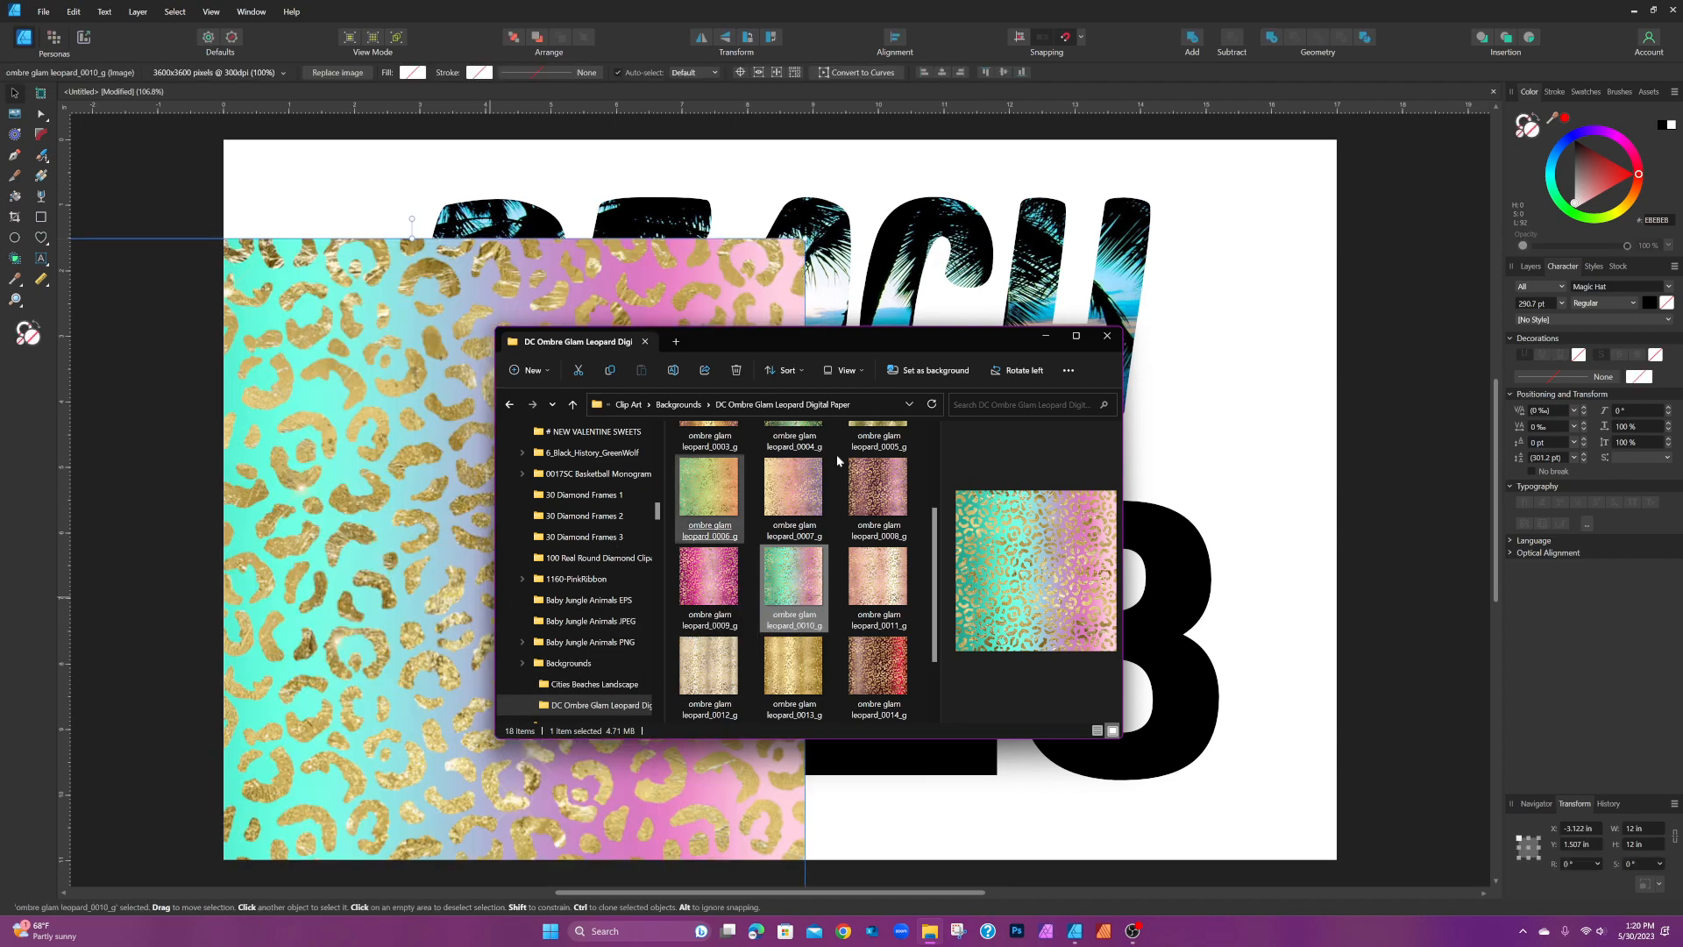
click(1048, 338)
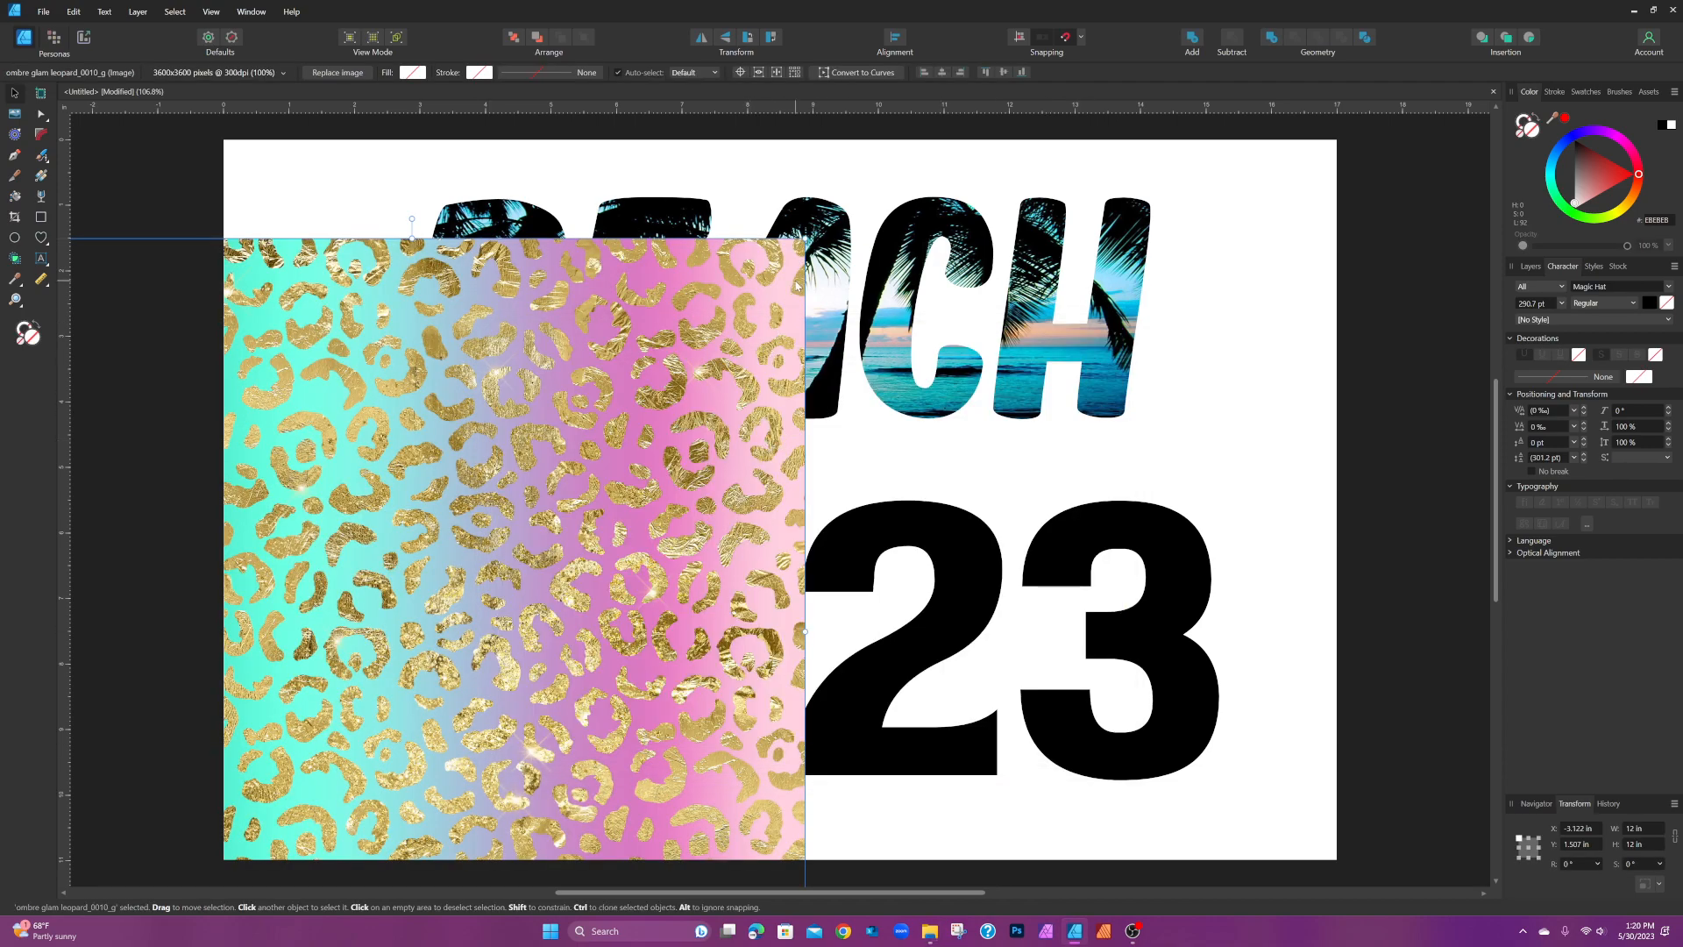
Step: Move and resize the teal-to-pink leopard image to about 14.5 by 8.7 in so it covers the 2023 text
drag(711, 381, 1002, 365)
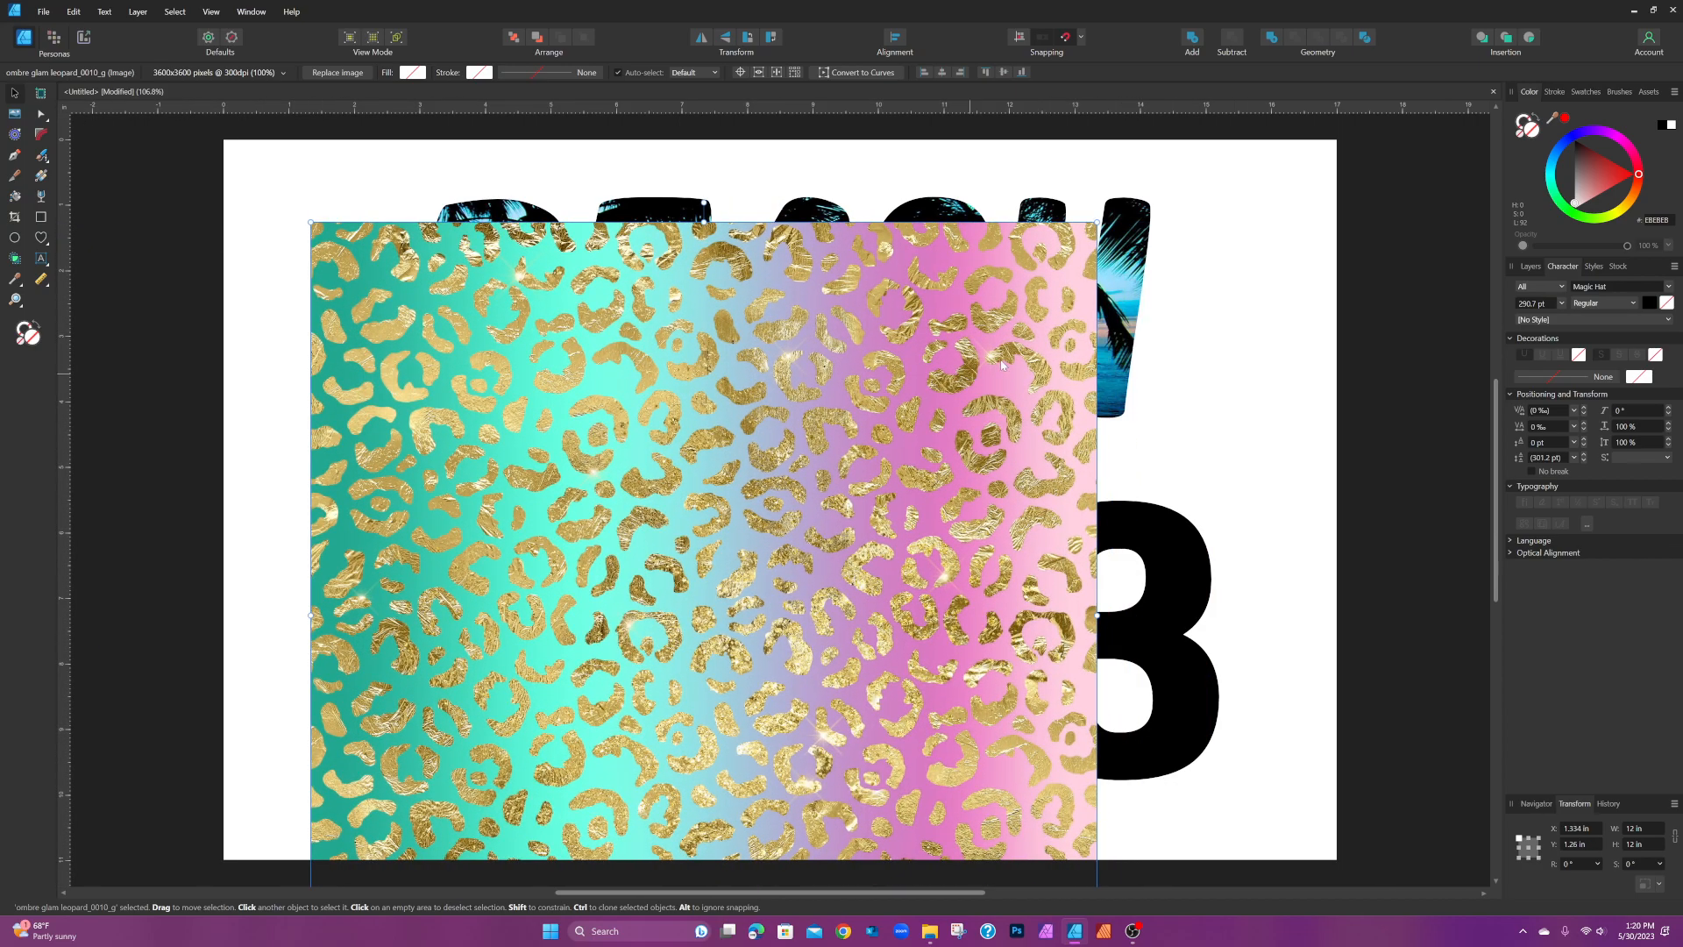
drag(1097, 223, 978, 561)
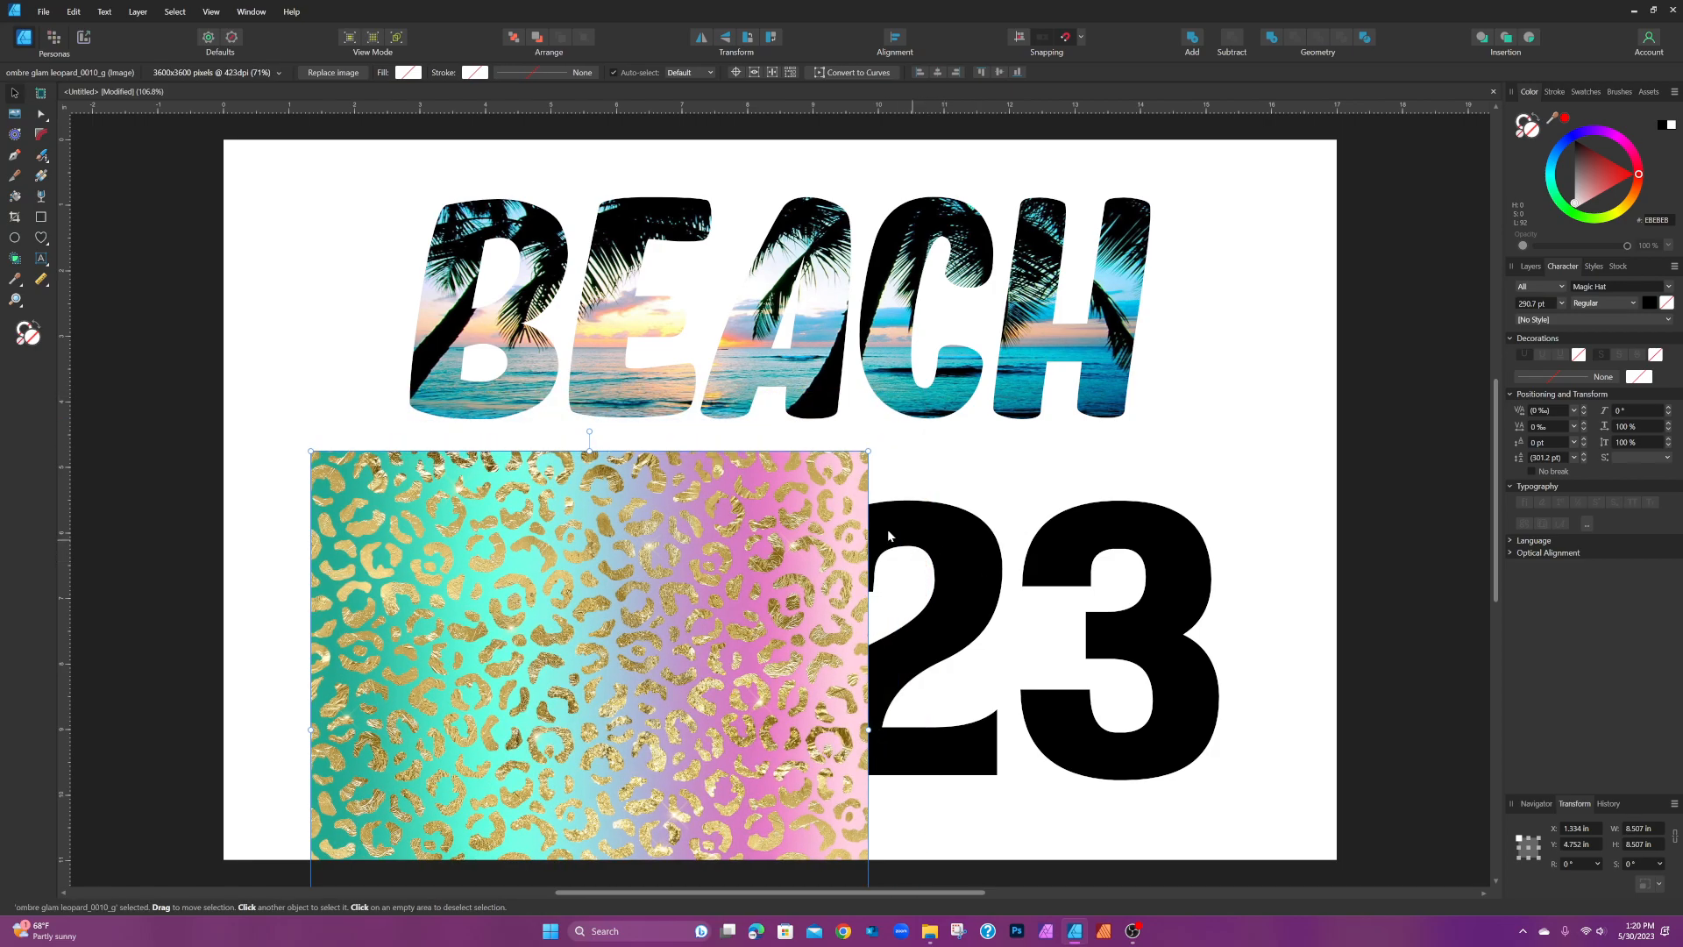
drag(868, 452, 1263, 439)
scroll(1228, 565, down, 2)
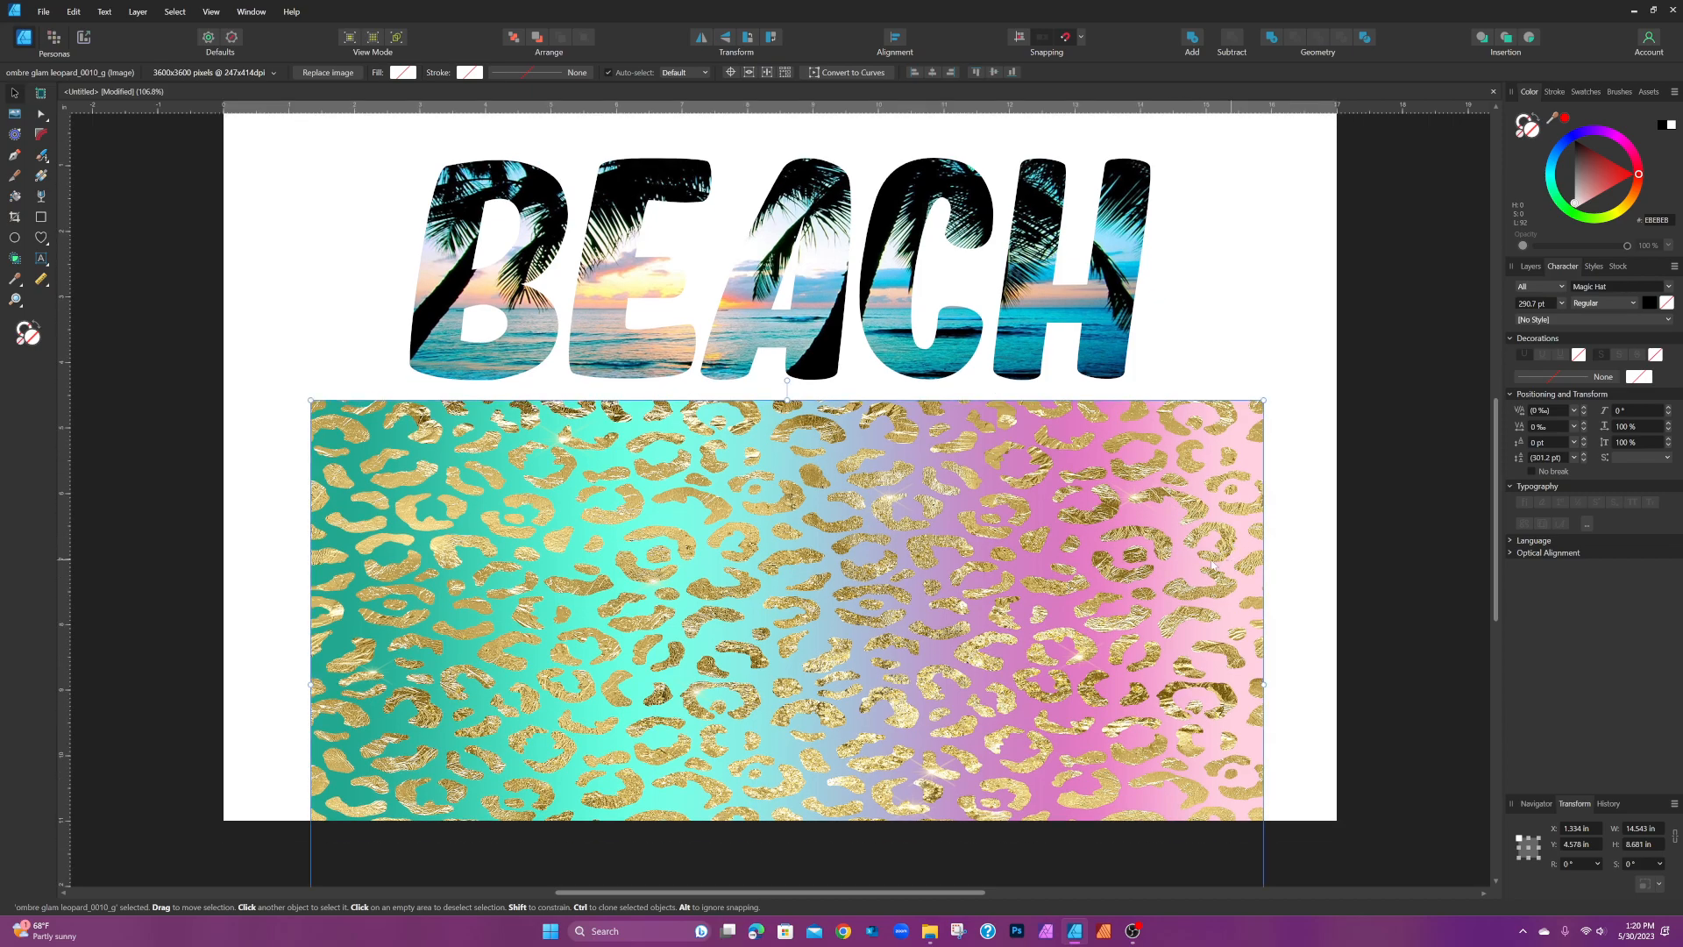
mouse_move(1157, 590)
mouse_down()
mouse_move(1168, 562)
mouse_move(1151, 561)
mouse_up()
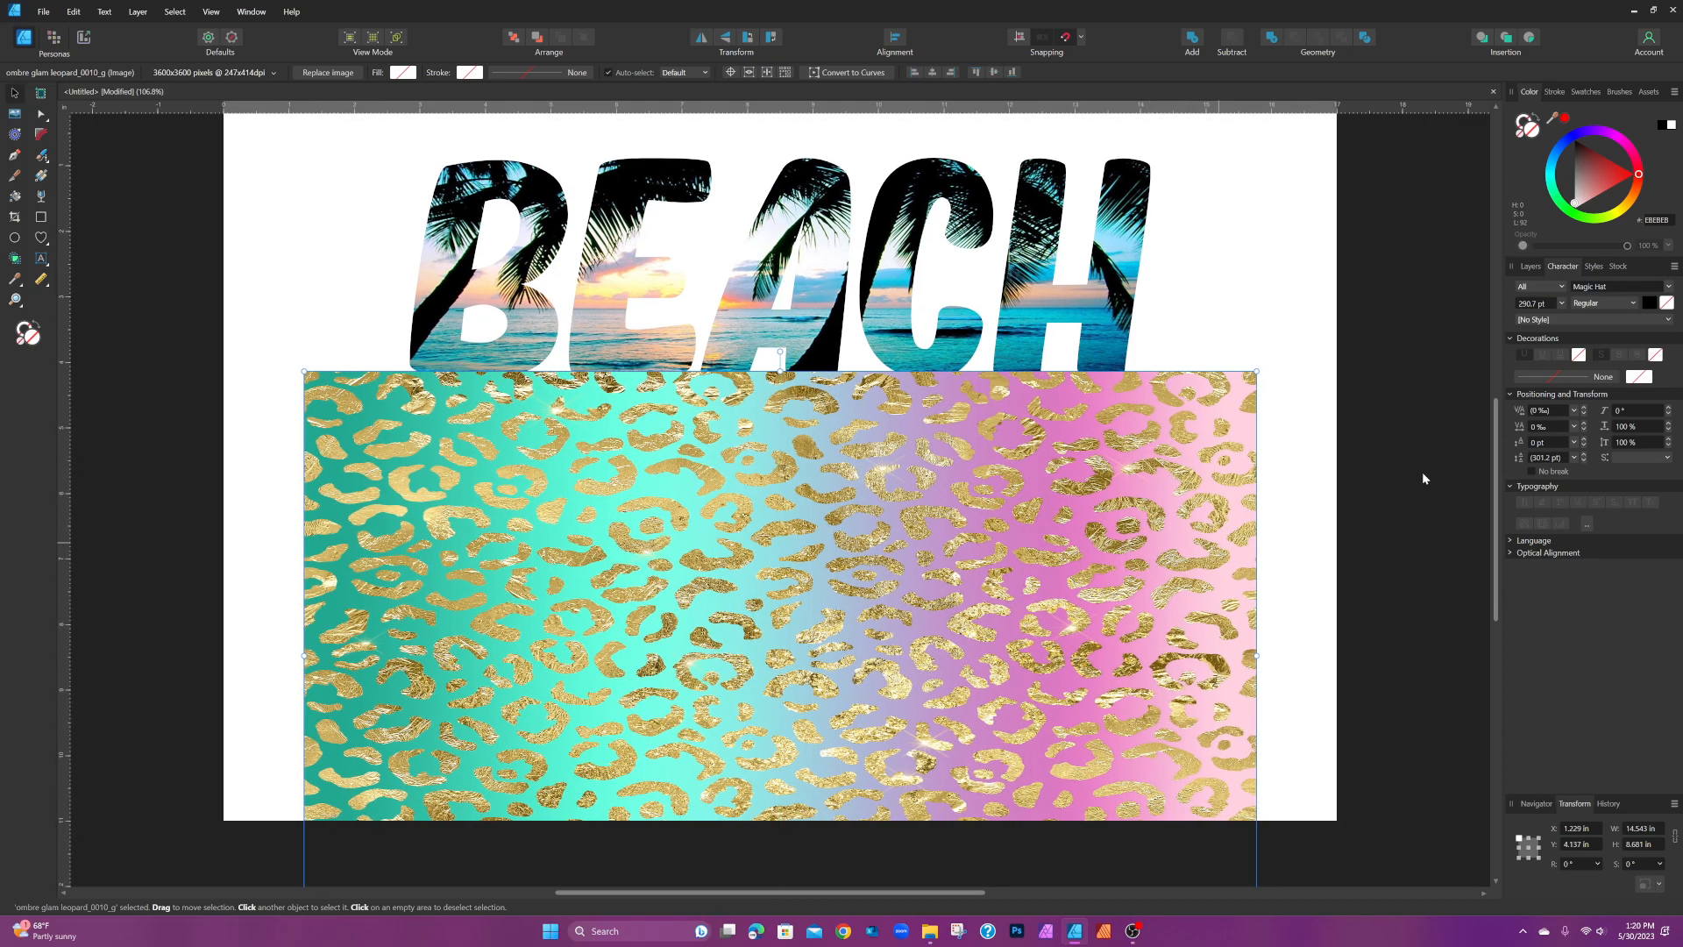
Step: Clip the leopard image inside the 2023 text layer and shift it slightly upward within the numerals
click(1526, 267)
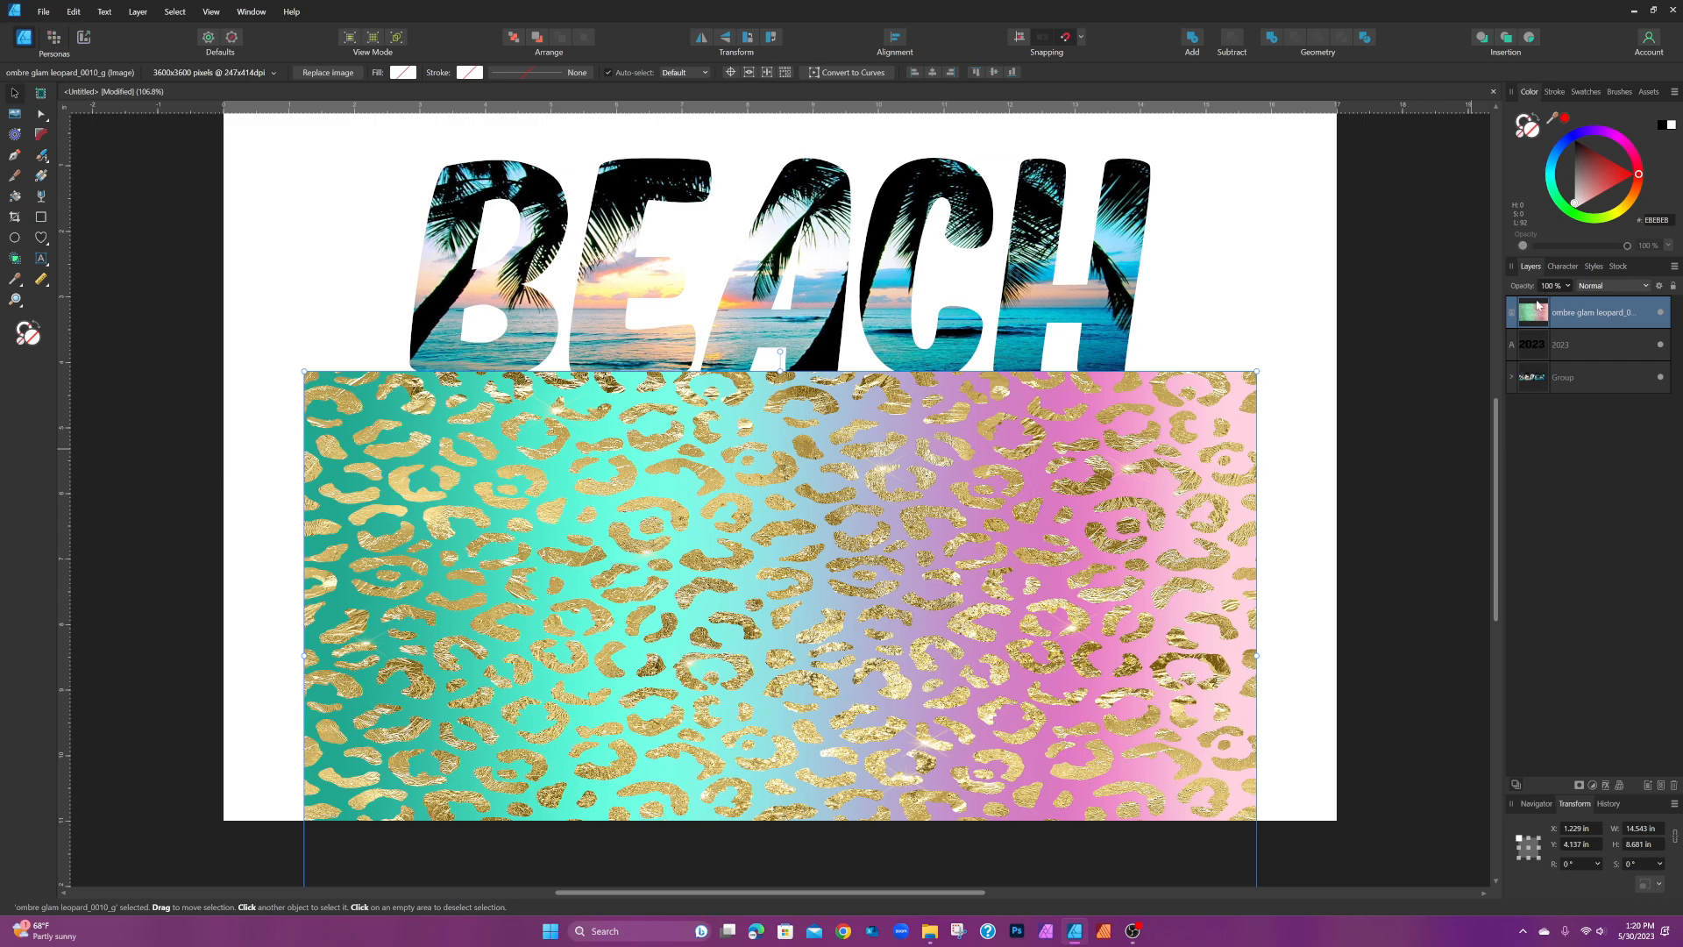
drag(1536, 321, 1571, 350)
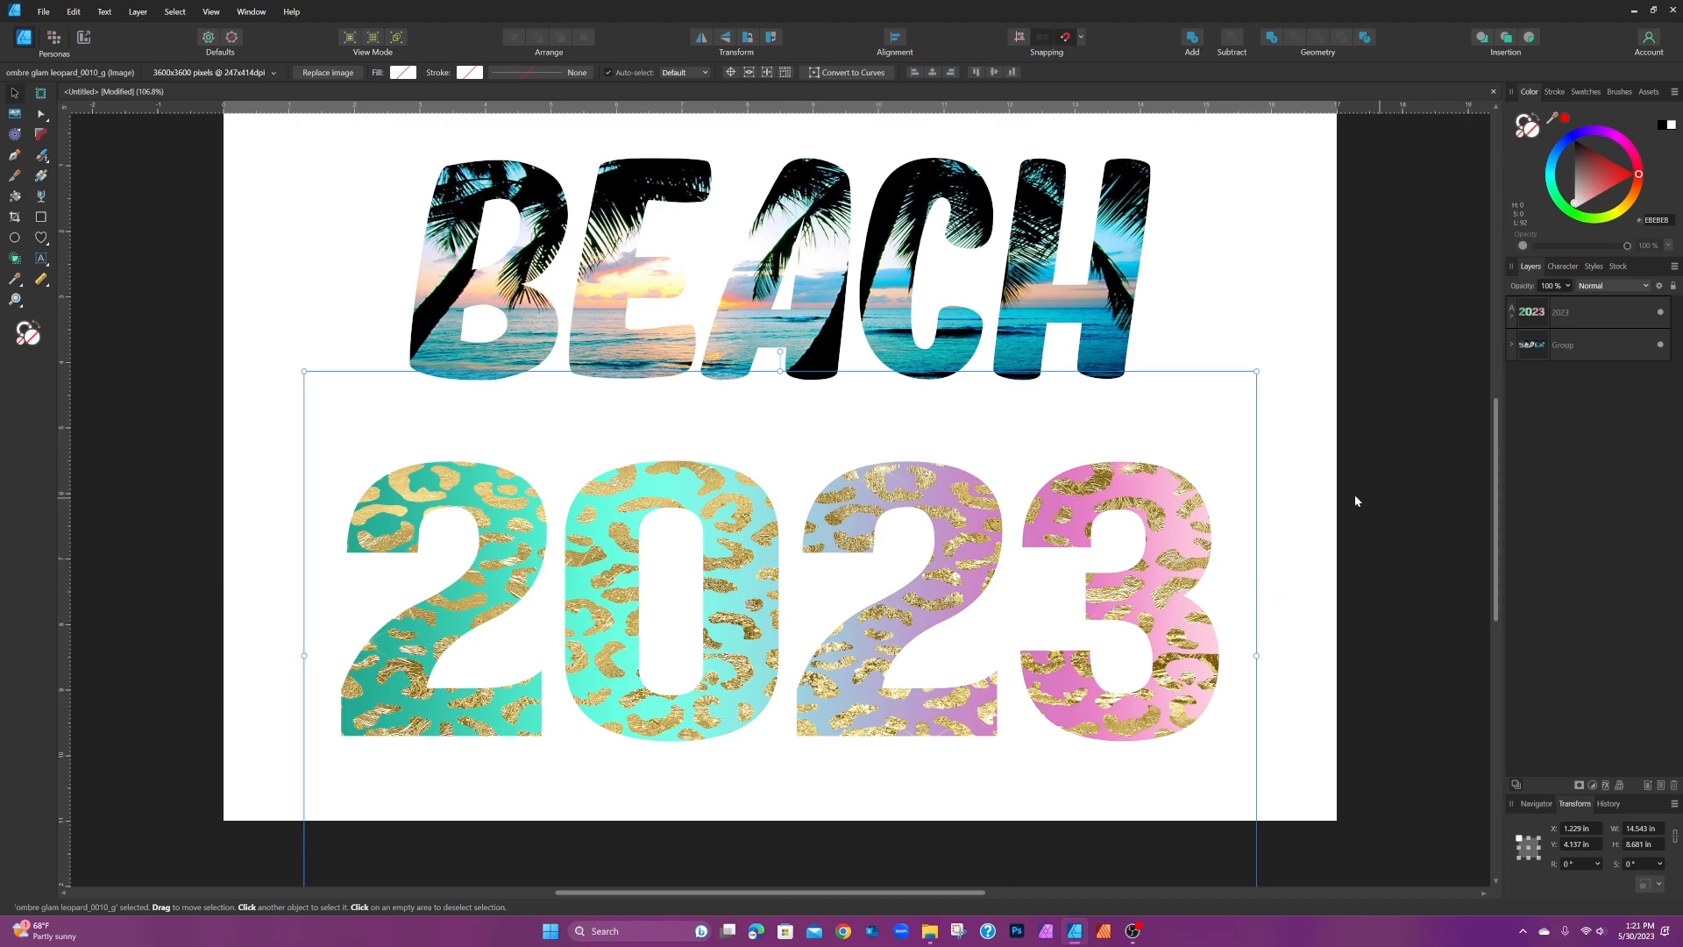
drag(1198, 552, 1182, 518)
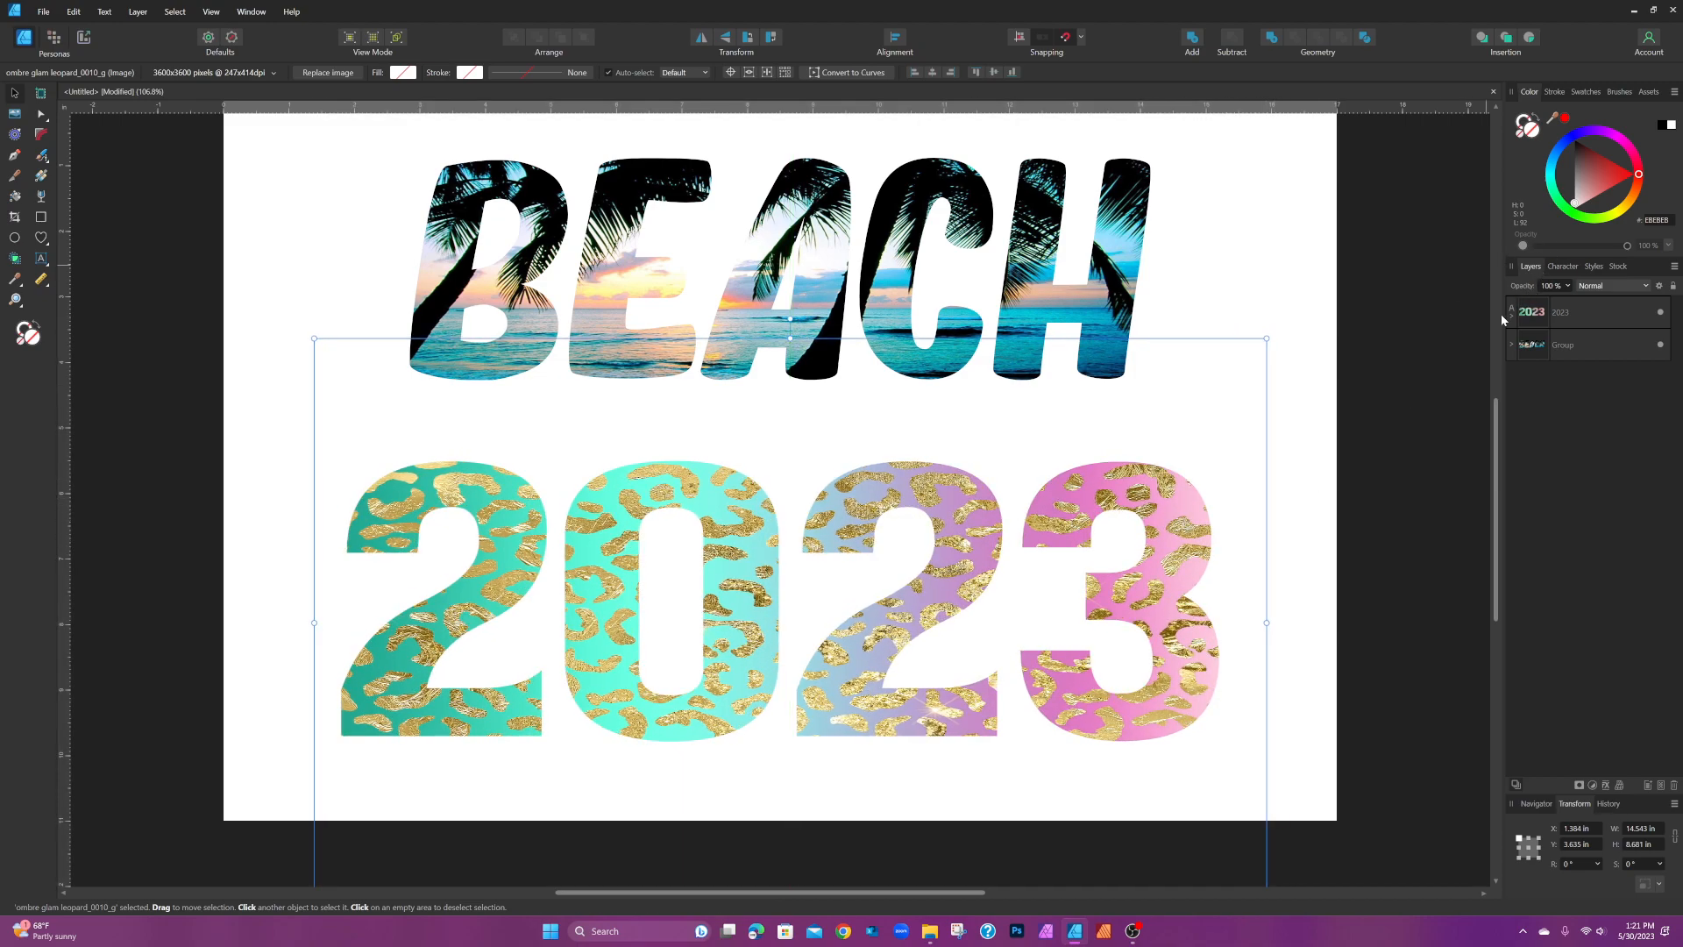
Step: Shrink the image-filled 2023 text to about 10.8 by 3.5 in and move it directly beneath BEACH
click(1608, 316)
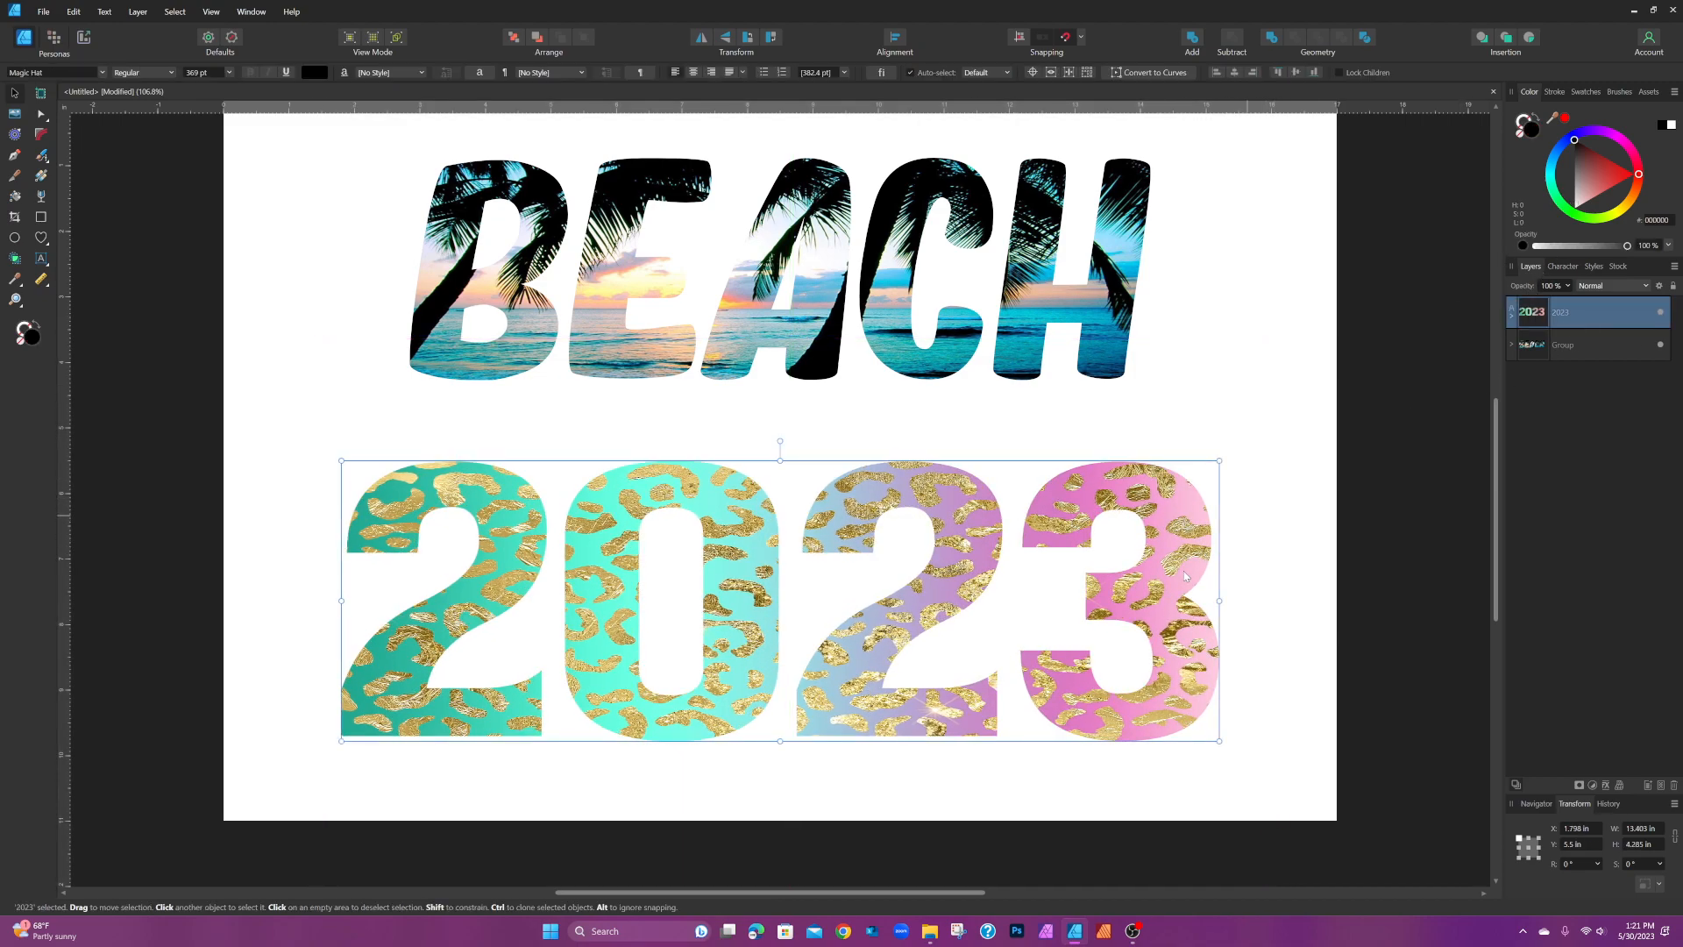
drag(1217, 739, 1046, 714)
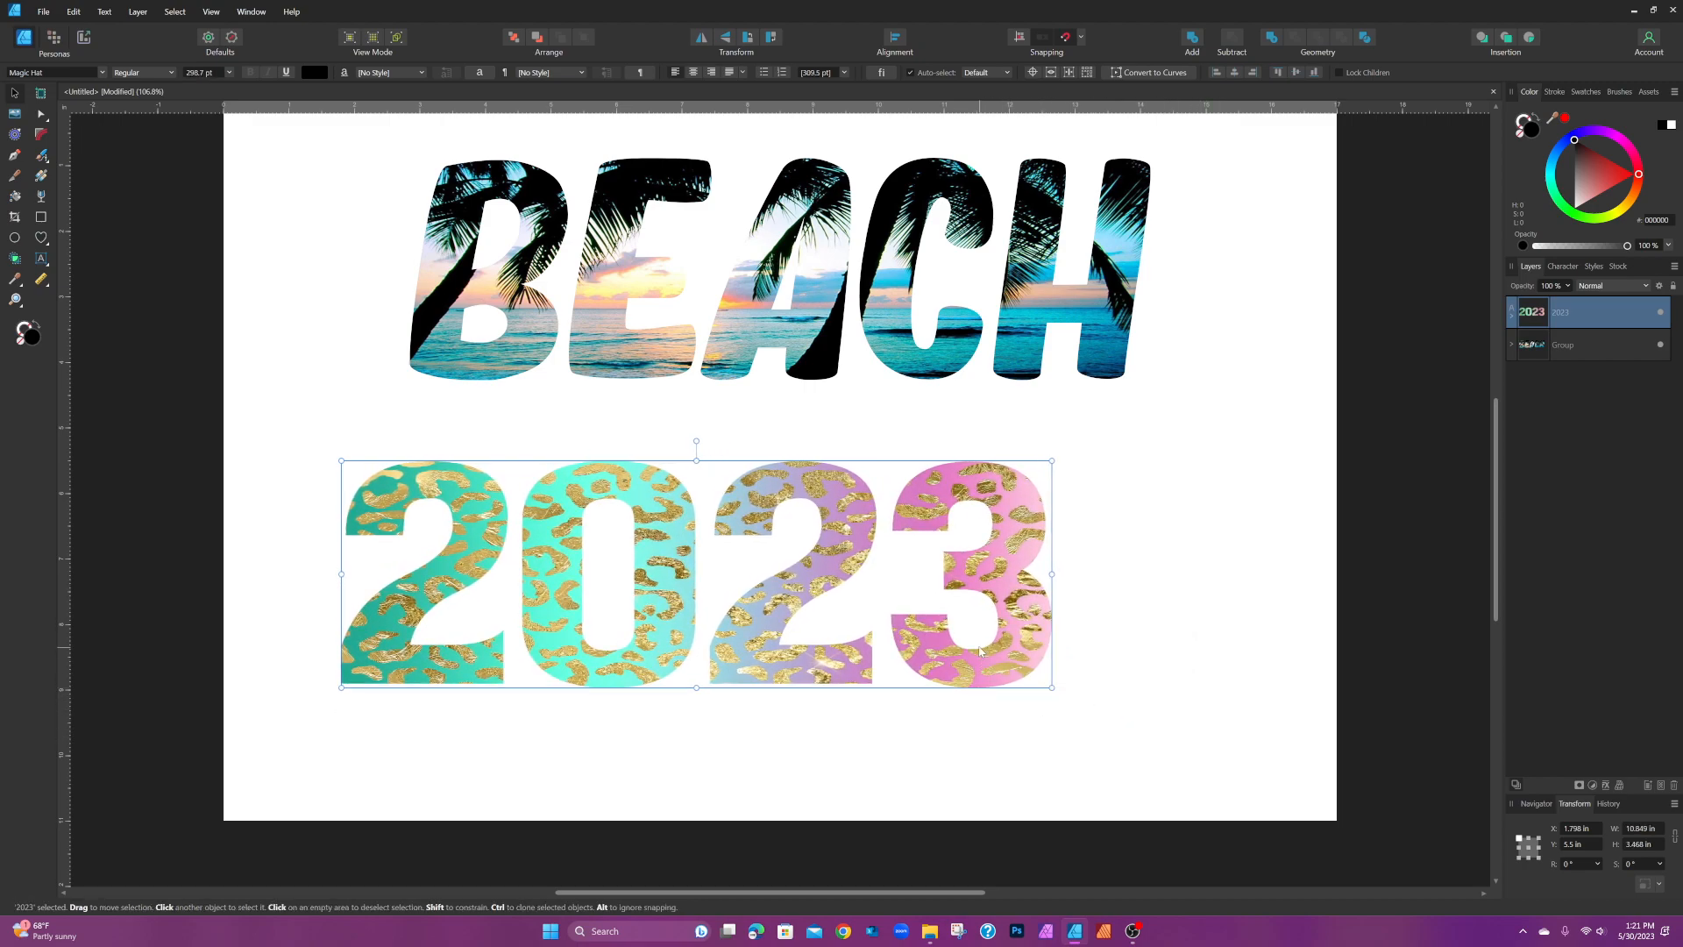
drag(980, 663, 1063, 611)
click(1217, 580)
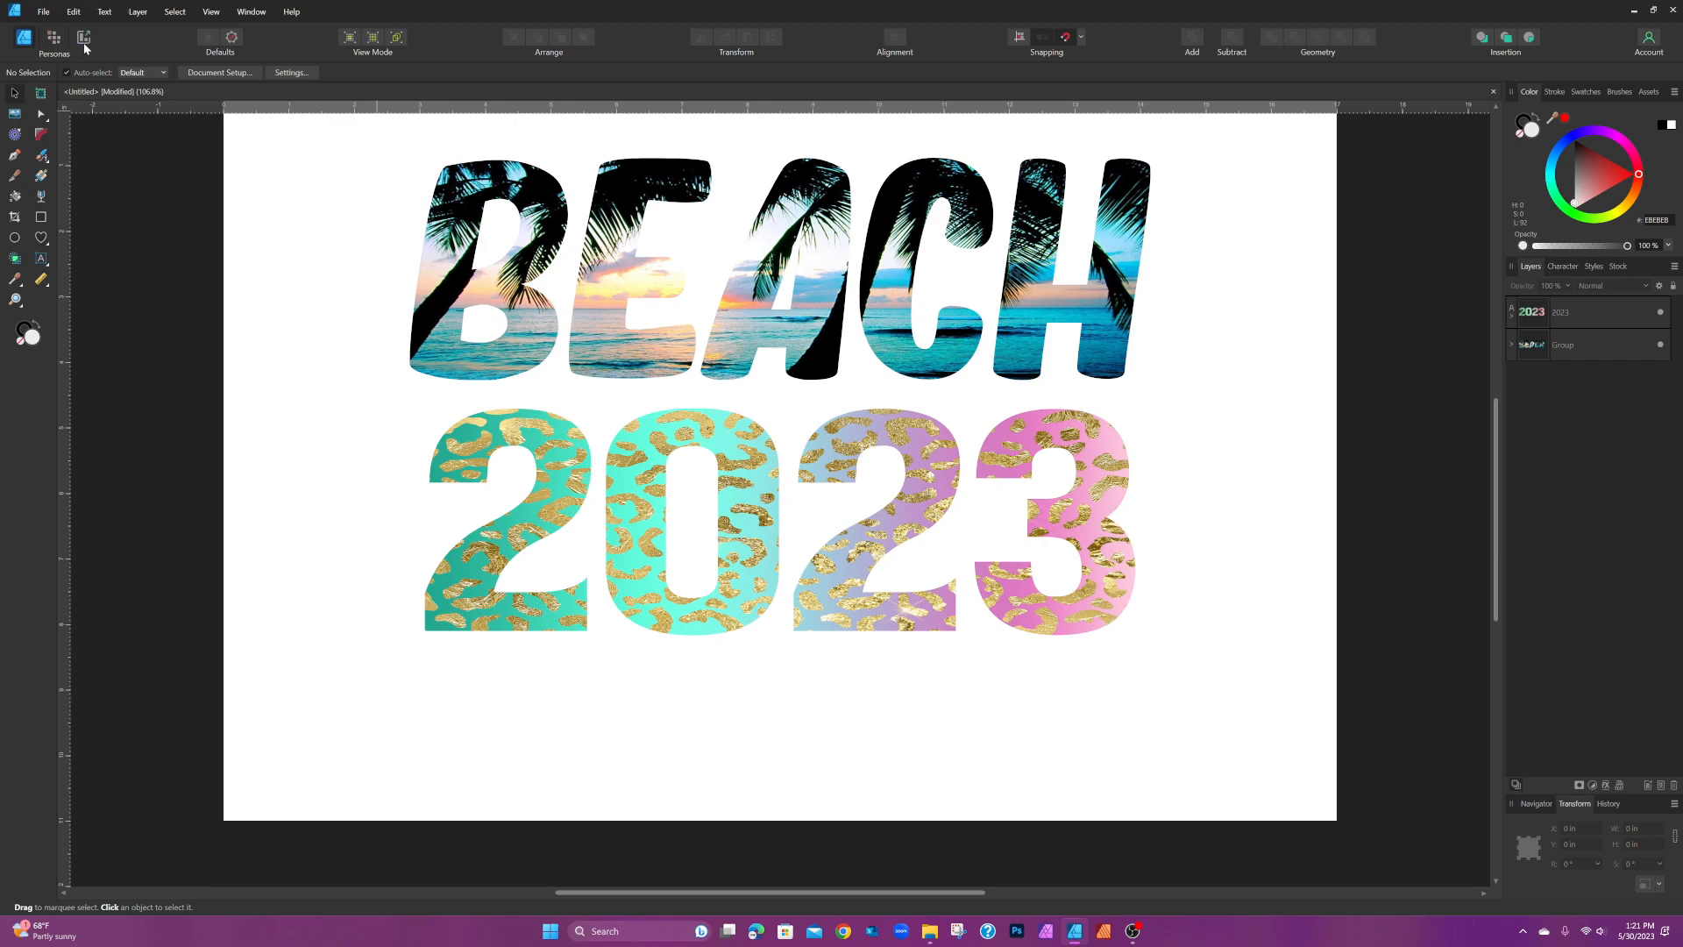
Step: Switch to the Pixel persona and set up the Paint Brush with DryBrush7, enlarged to about 2965 px wide
click(52, 41)
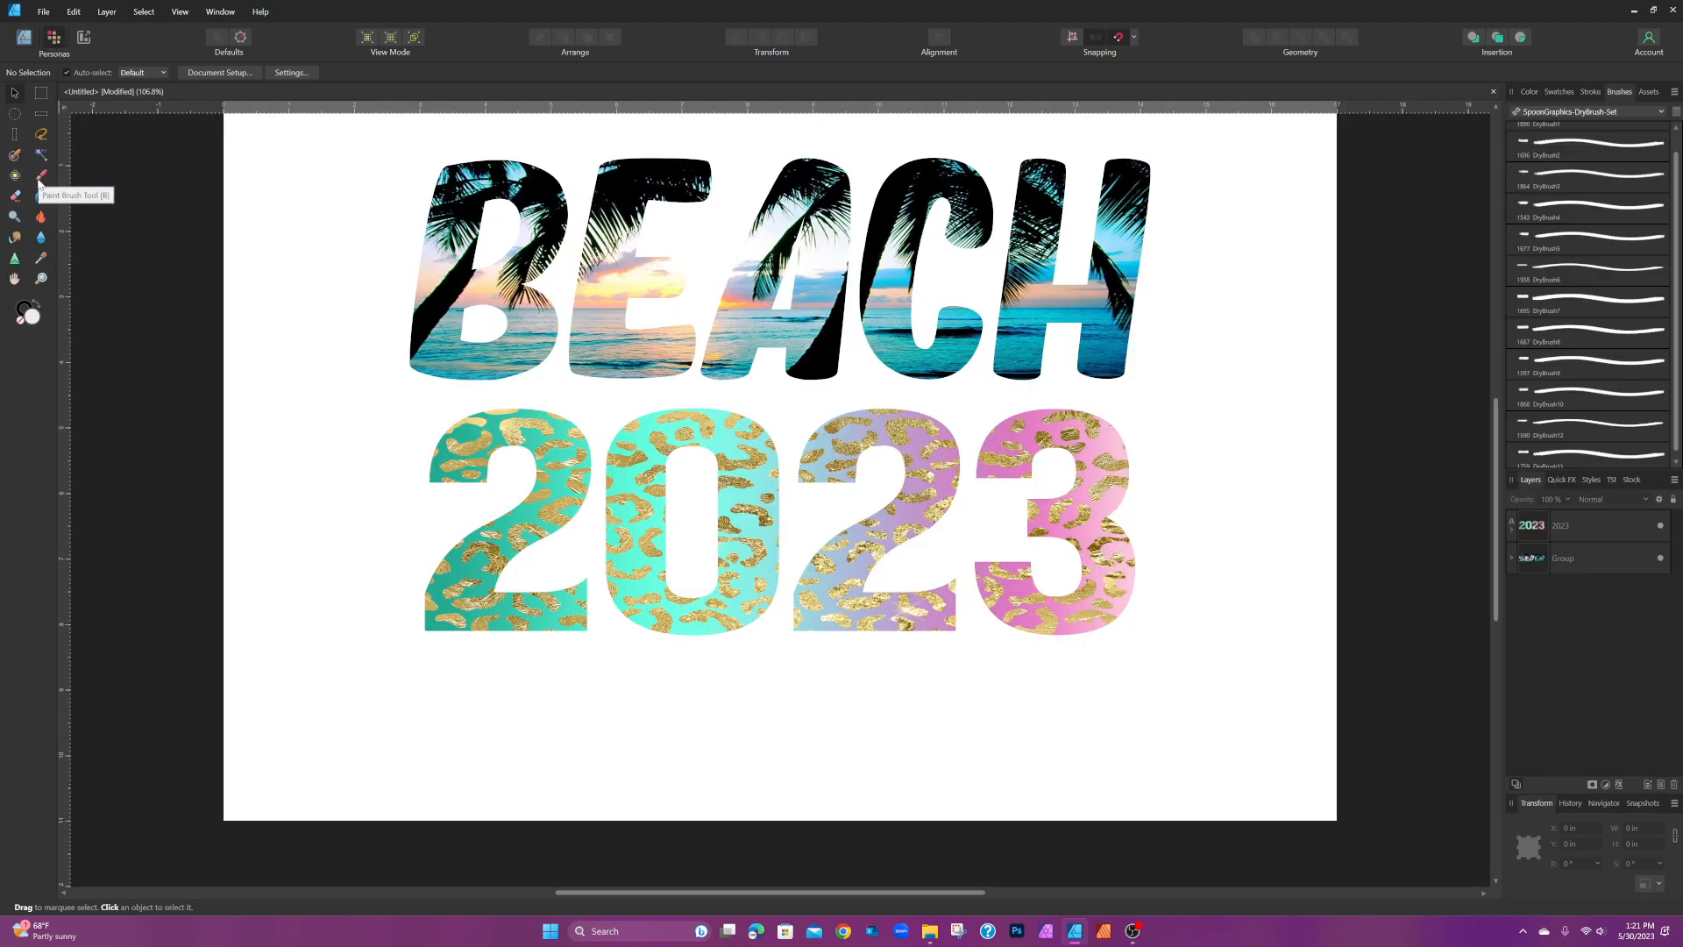
click(40, 175)
click(1647, 310)
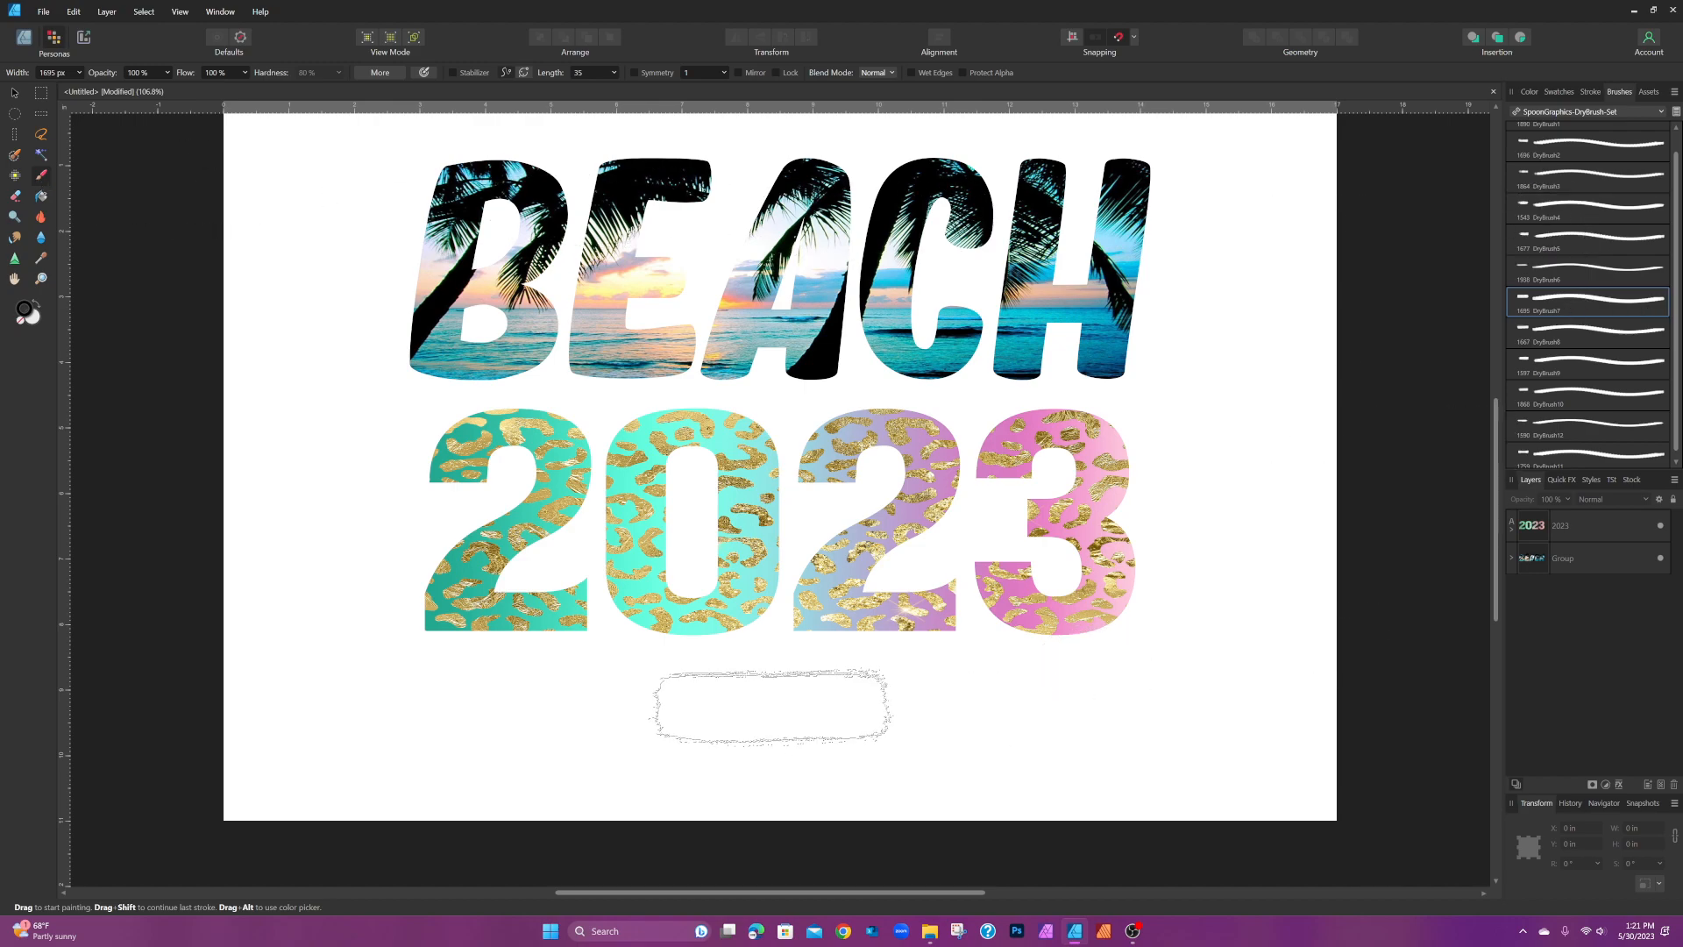
key(bracketright)
key(bracketright)
key(bracketright)
key(bracketright)
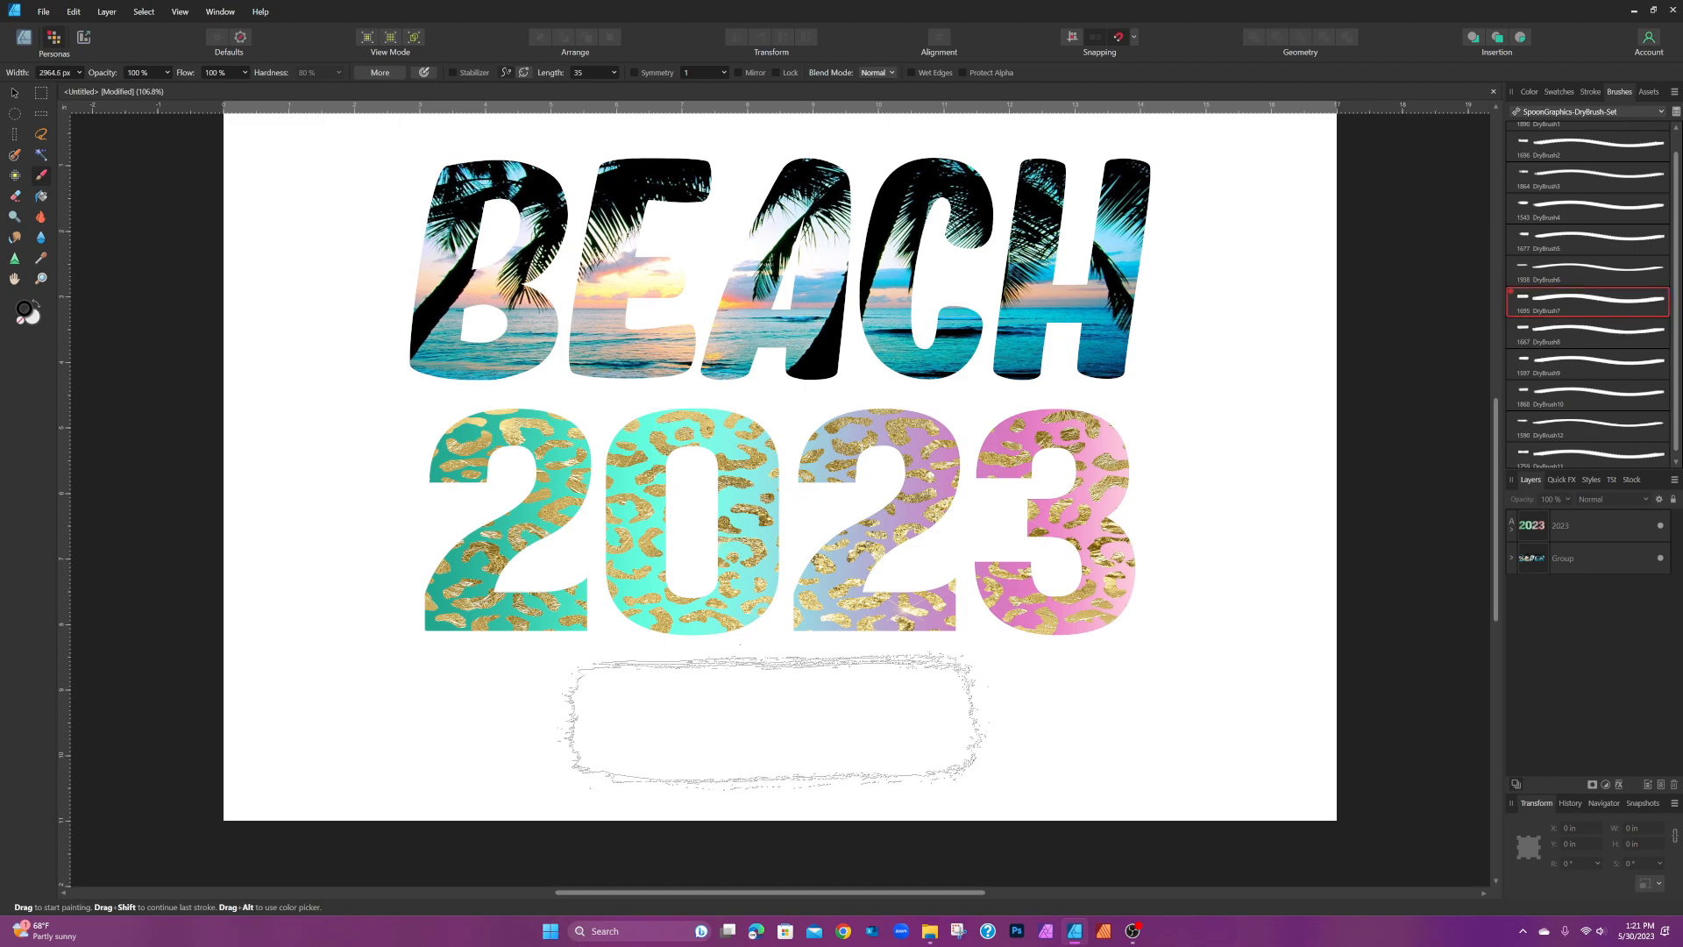
Step: Paint a wide black dry-brush stroke about 9.9 by 3.3 in below 2023, and undo the extra overlapping stroke
click(773, 721)
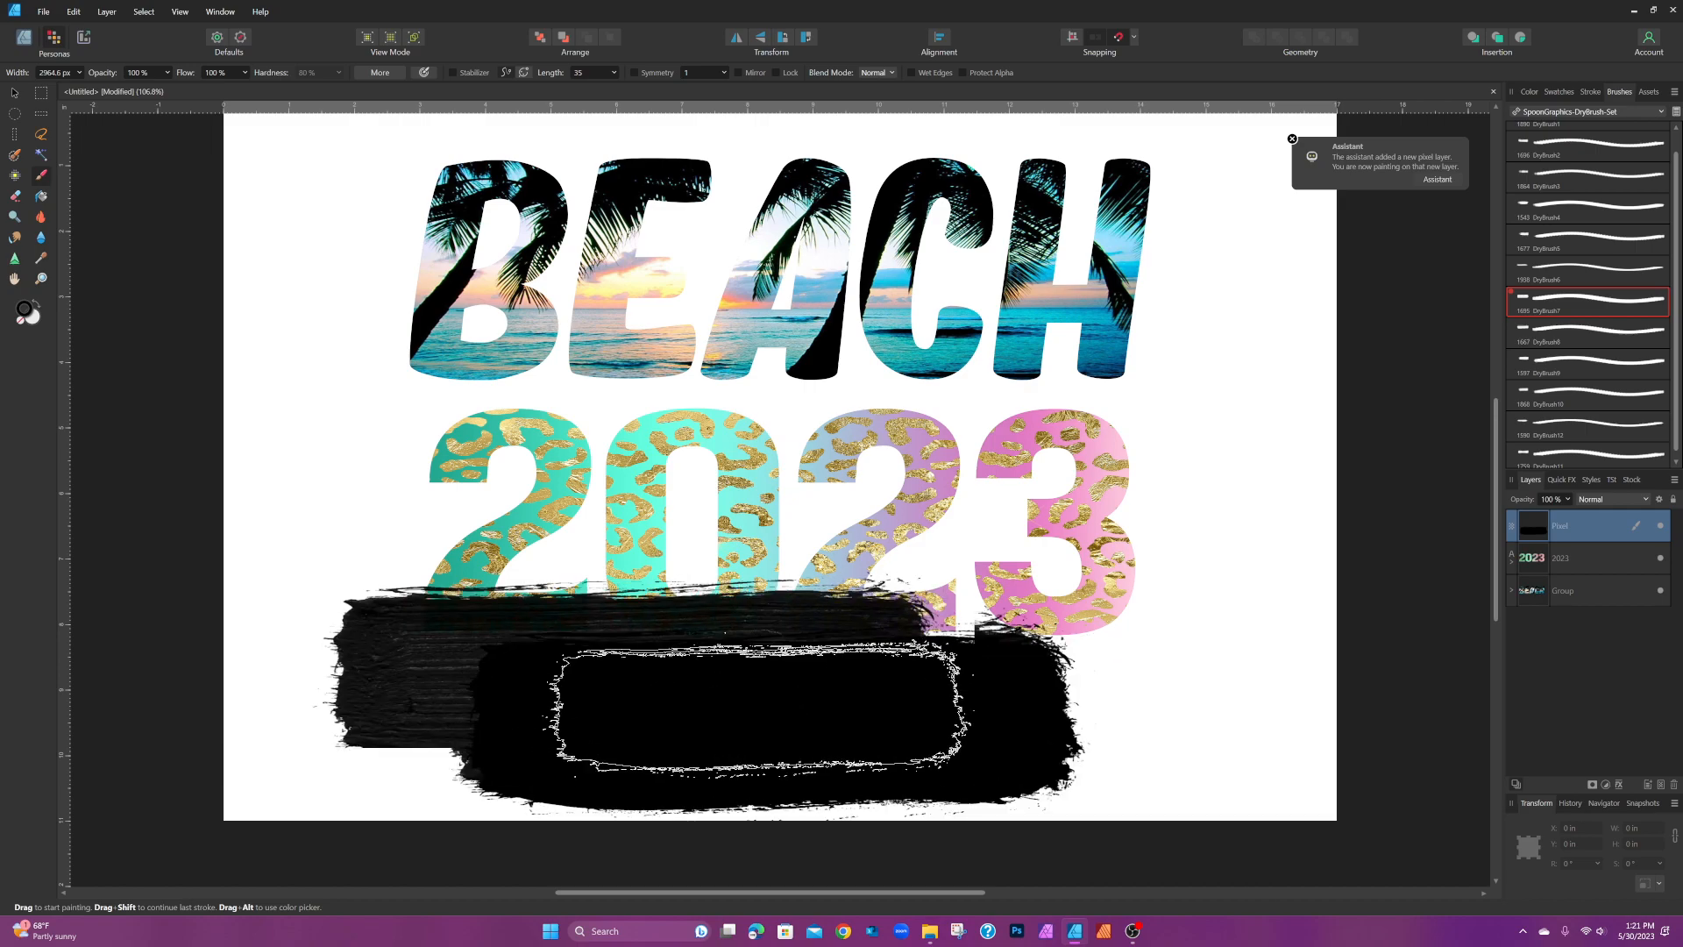
click(836, 727)
key(ctrl+z)
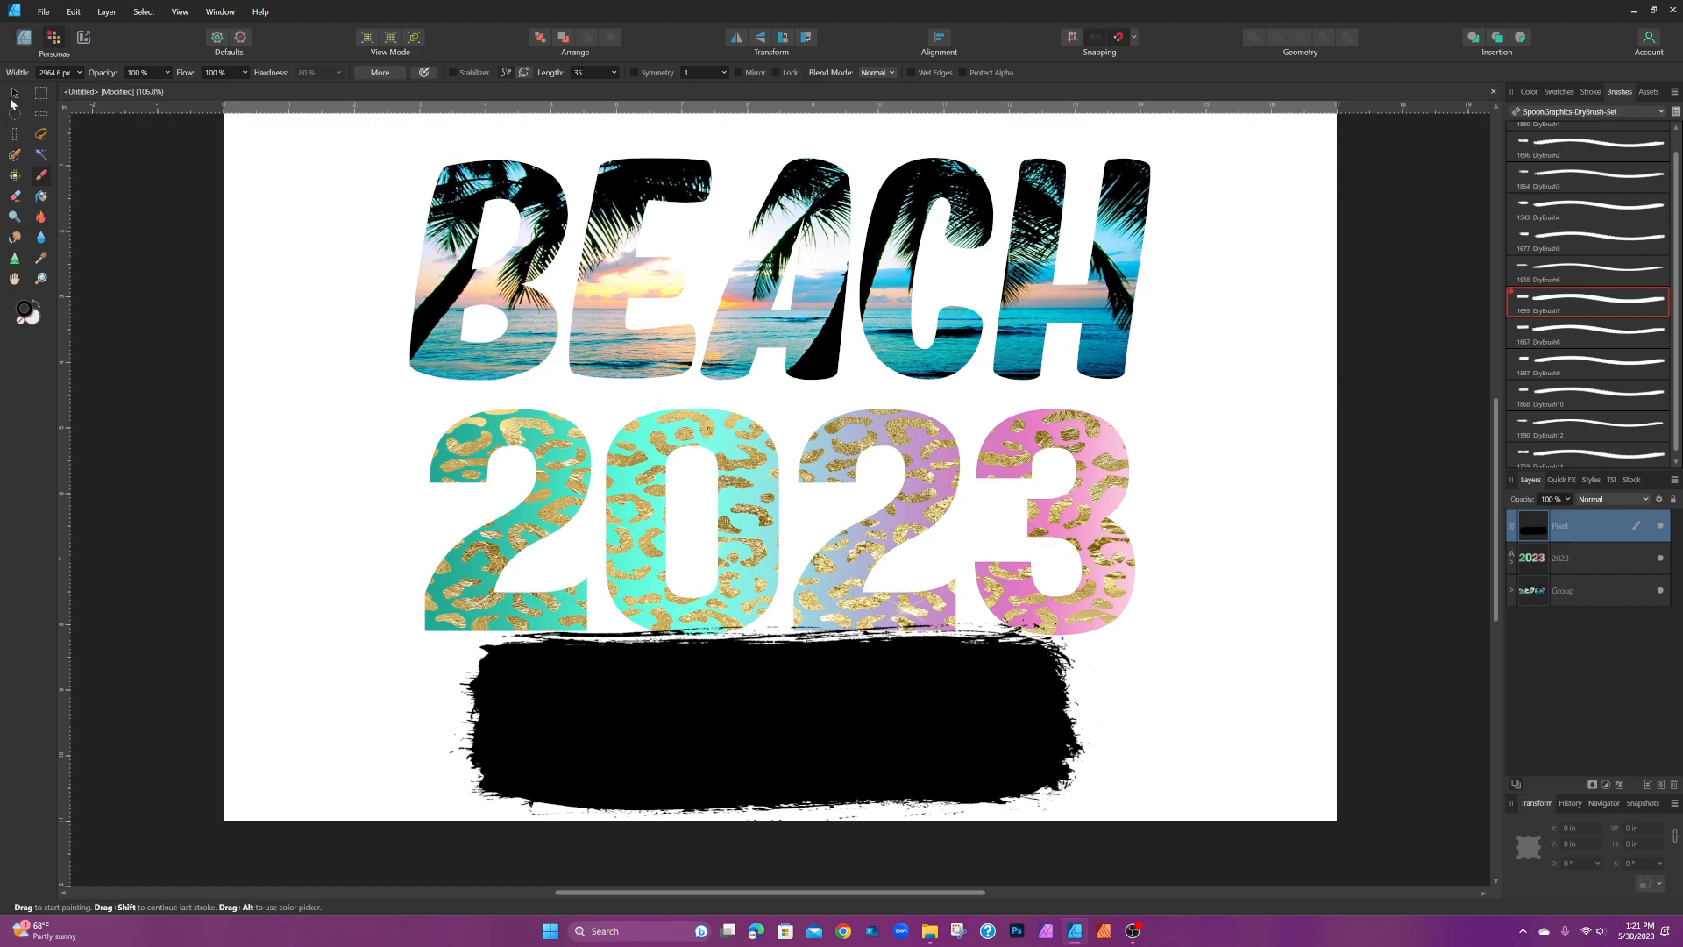
Step: Hide the 2023 text and the BEACH group, and move the black brush stroke up to the middle of the page
click(14, 92)
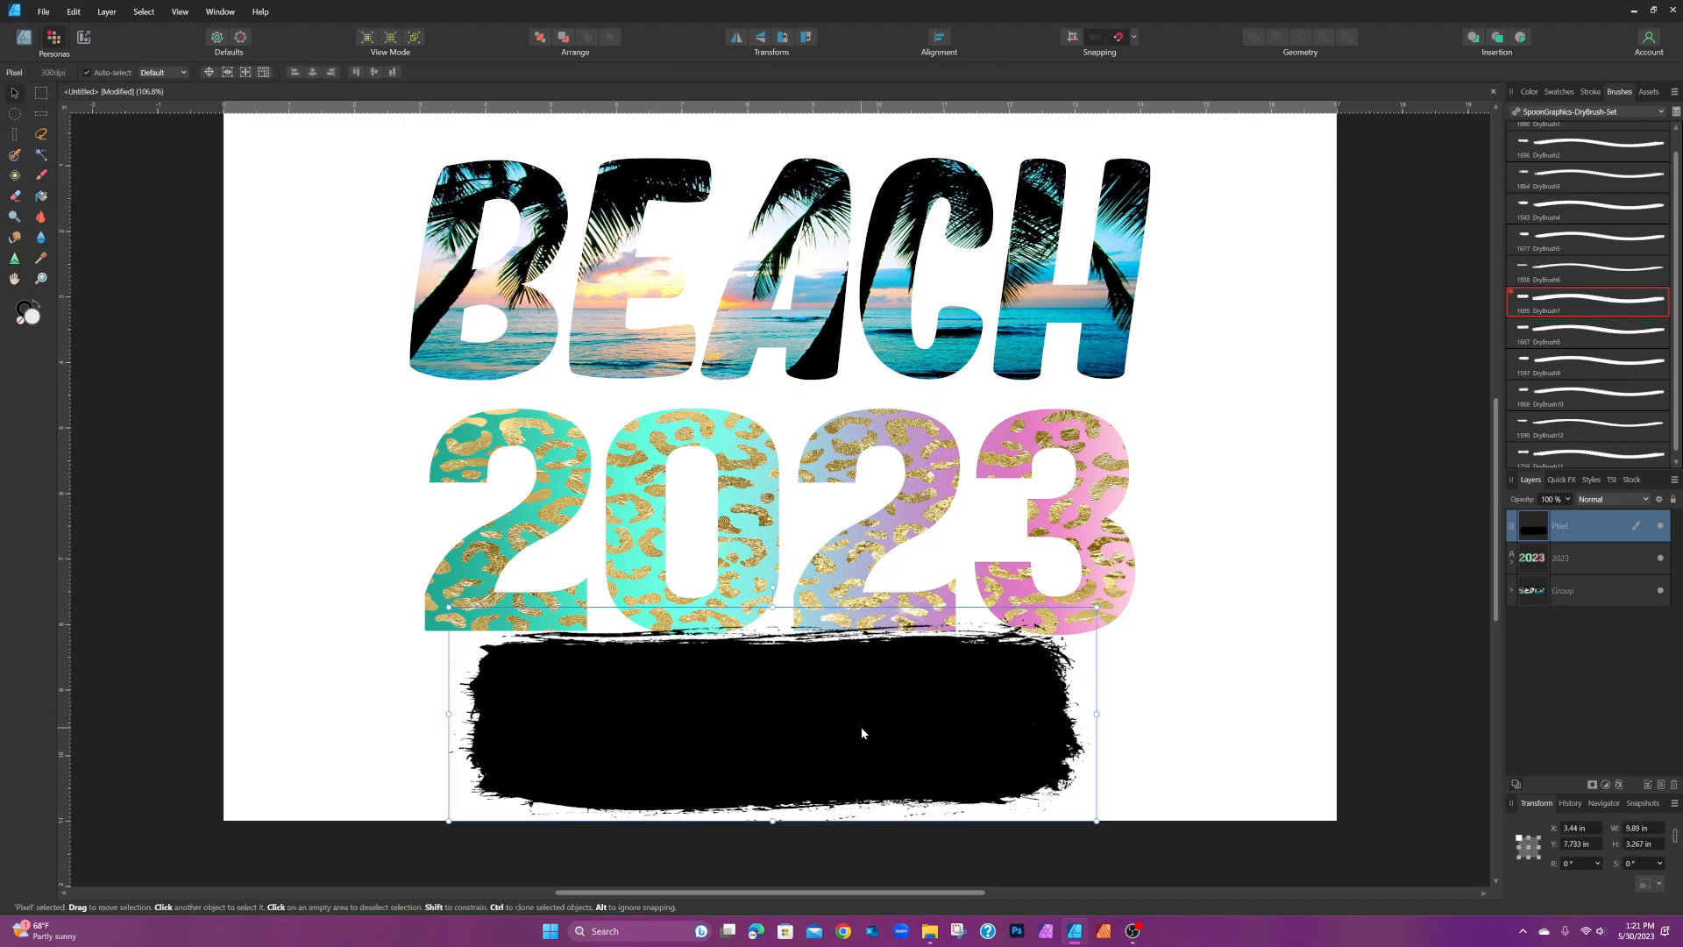
drag(883, 528, 1045, 278)
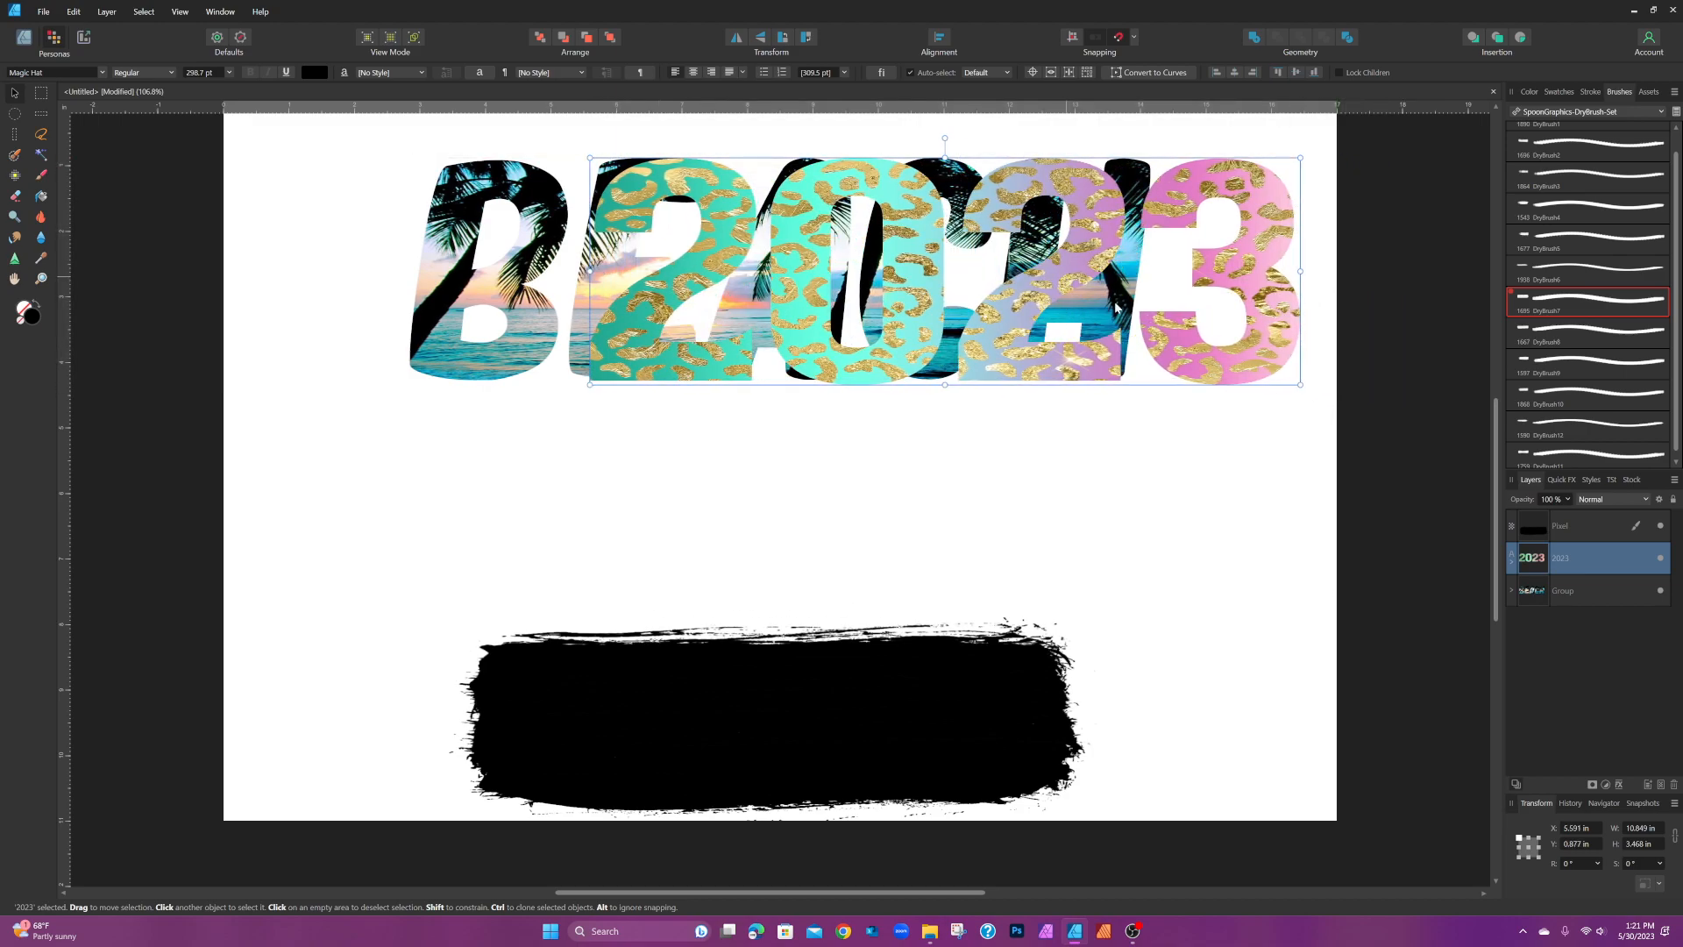
click(1661, 561)
click(1661, 526)
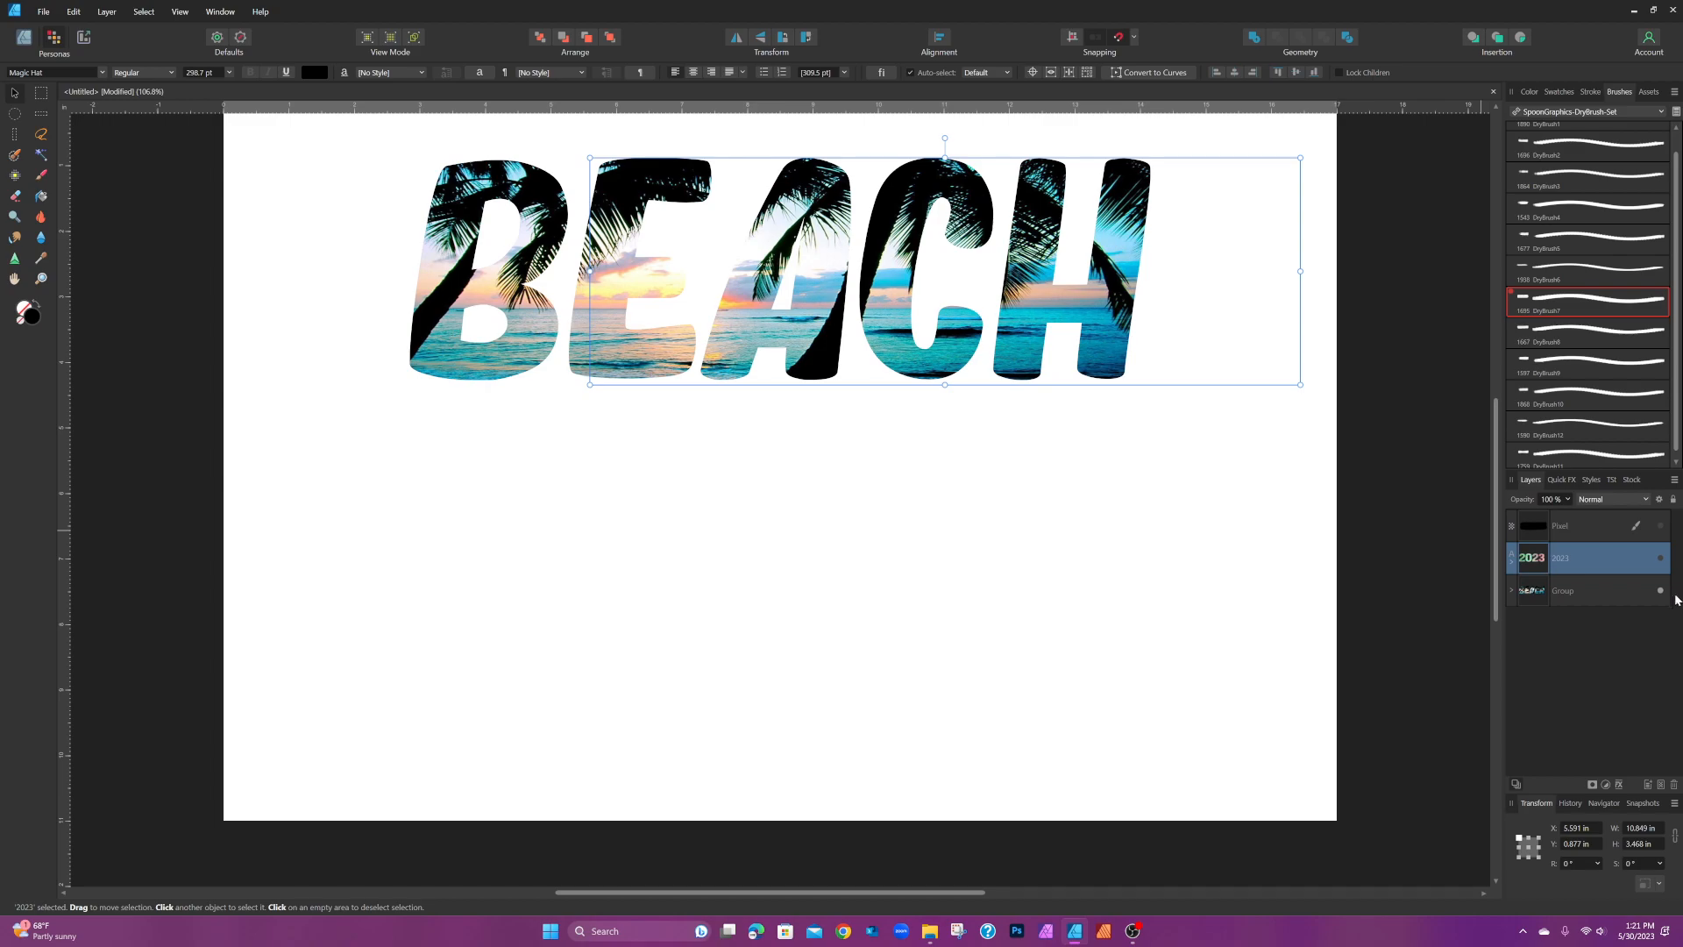
click(1661, 591)
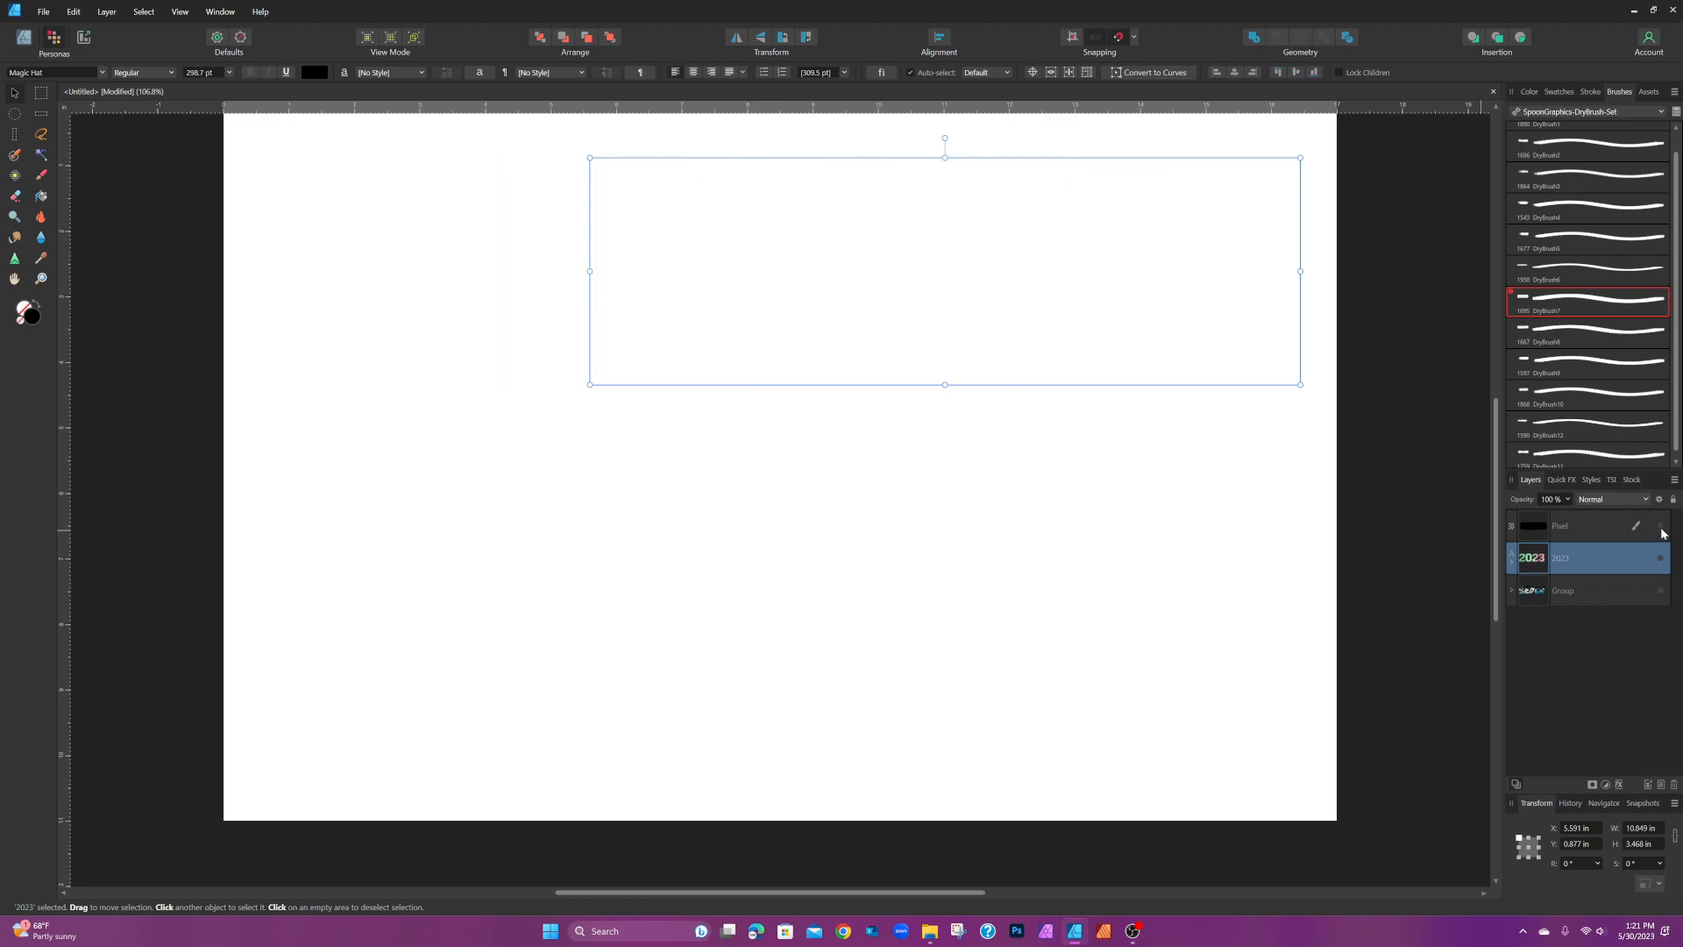
click(1660, 527)
drag(921, 680, 933, 446)
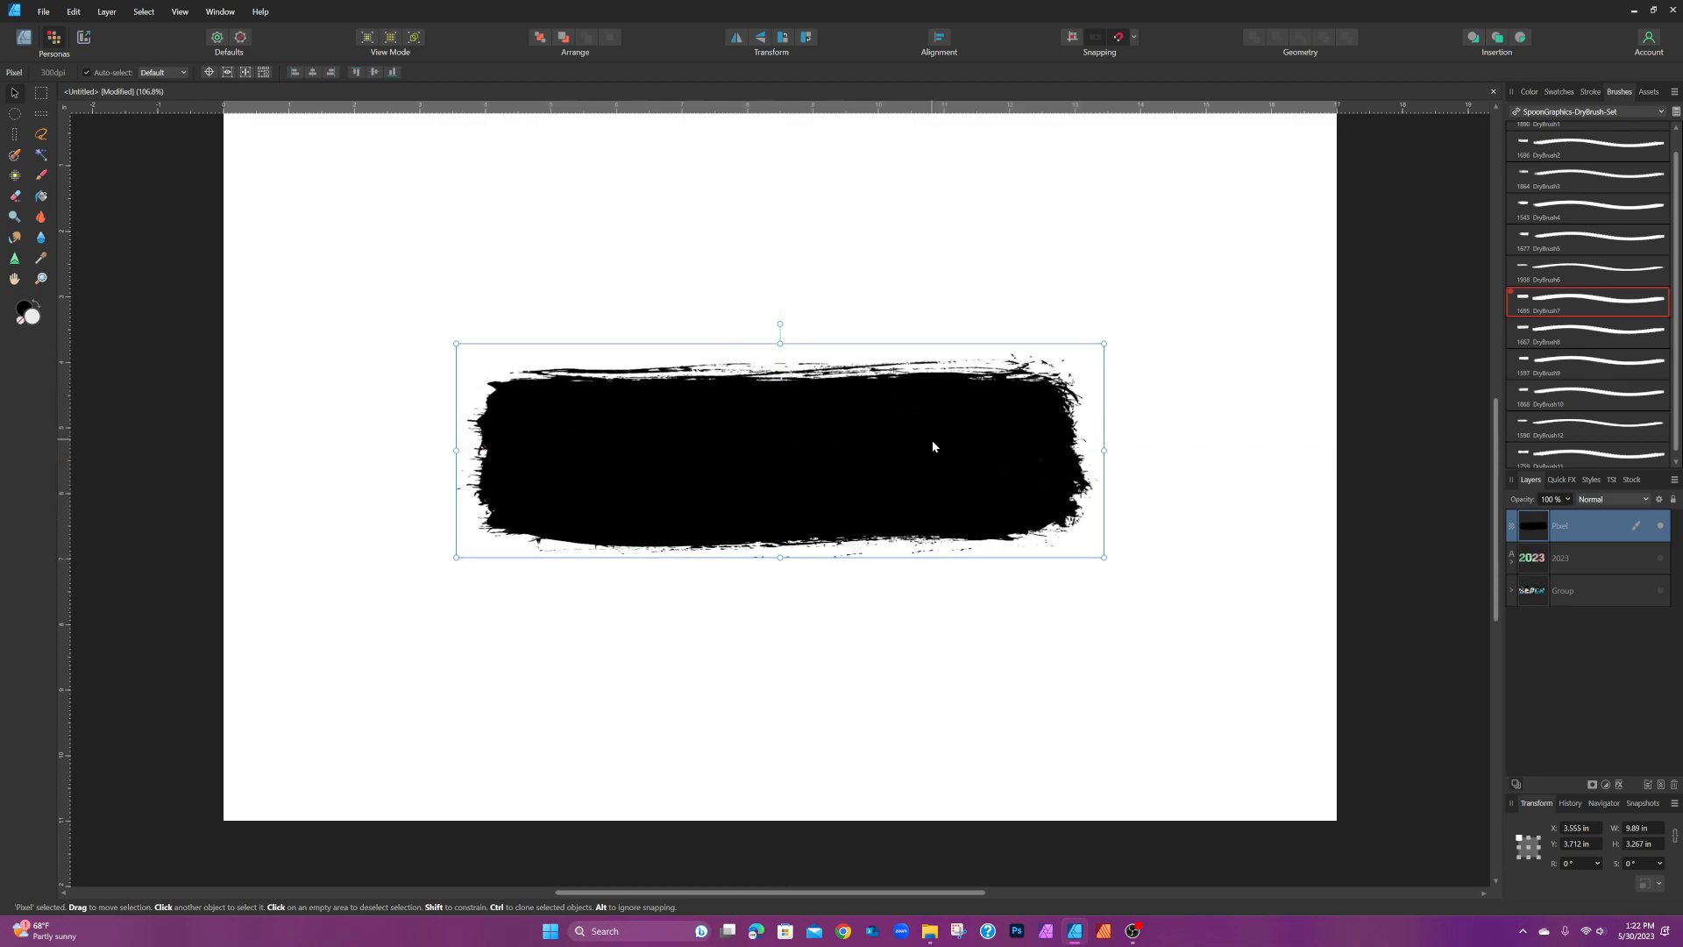
Step: Place the dark red ombre glam leopard_0014 image from File Explorer onto the page and minimise the folder window
click(1530, 92)
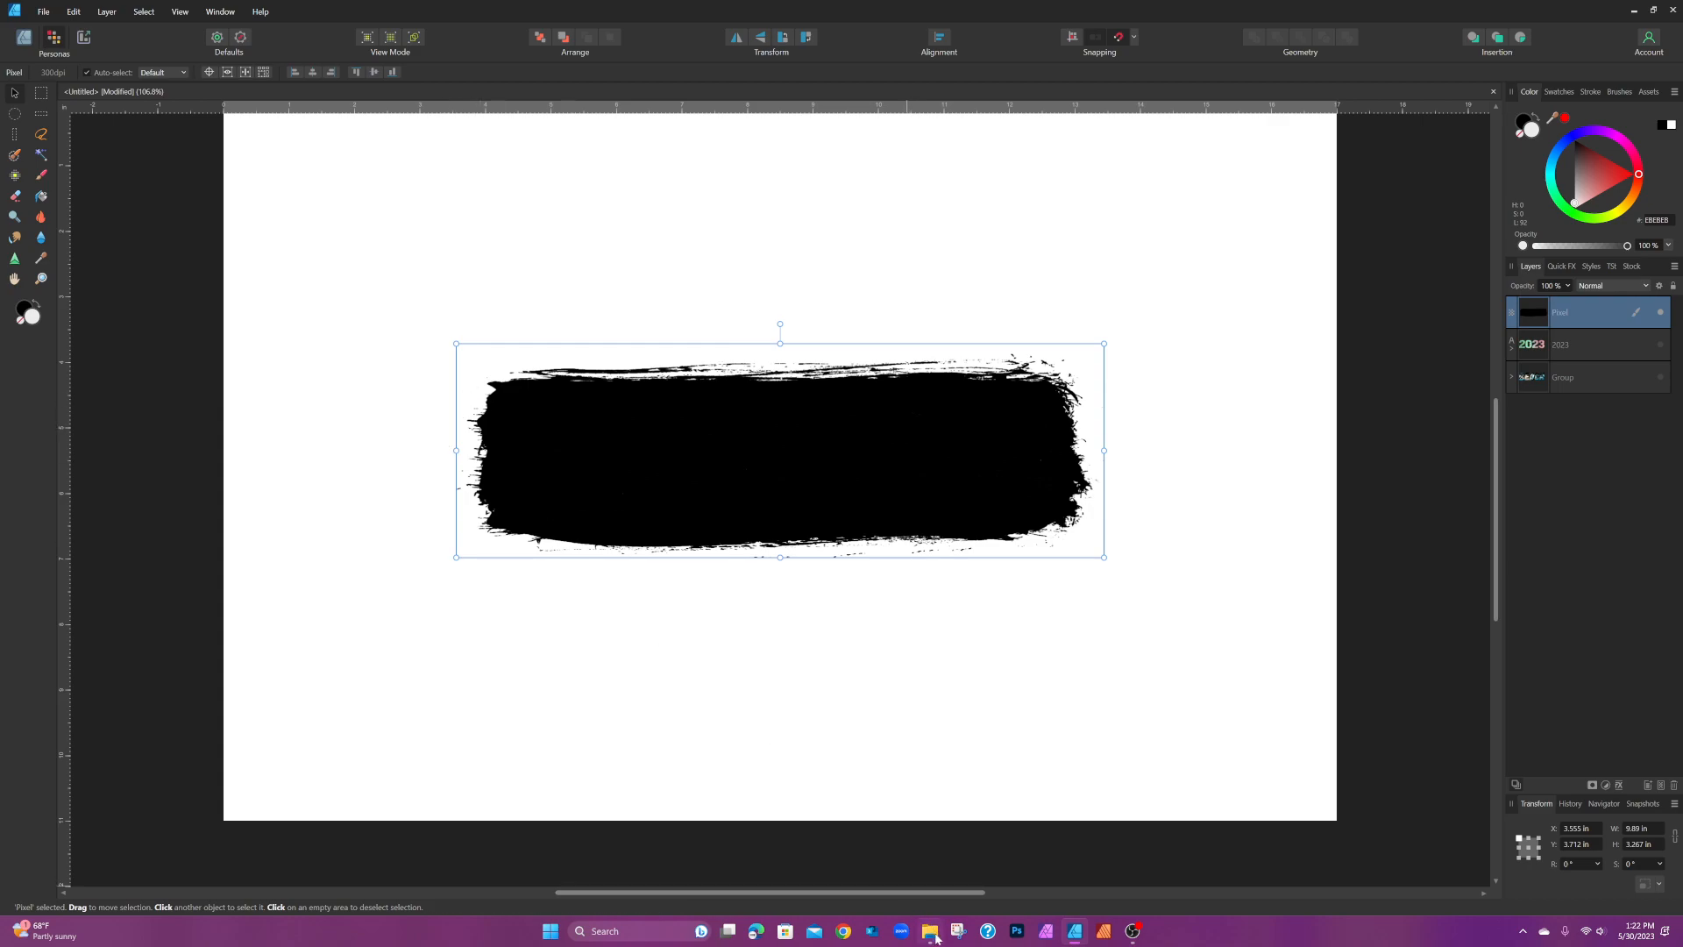
mouse_move(937, 943)
click(929, 859)
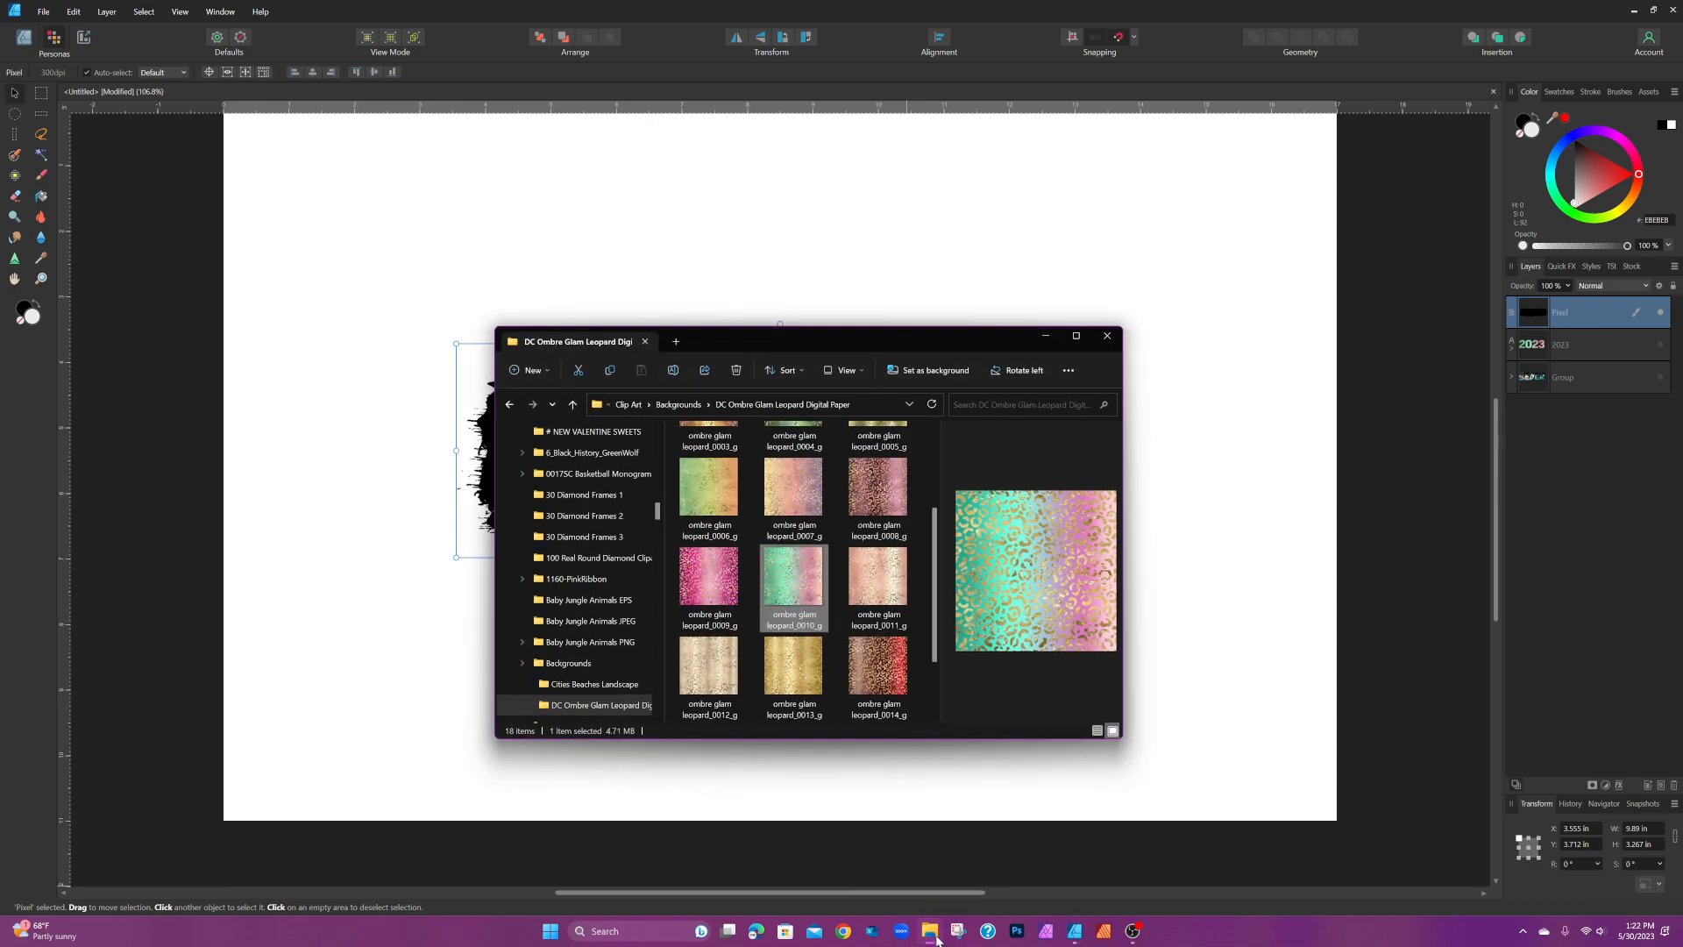
click(890, 664)
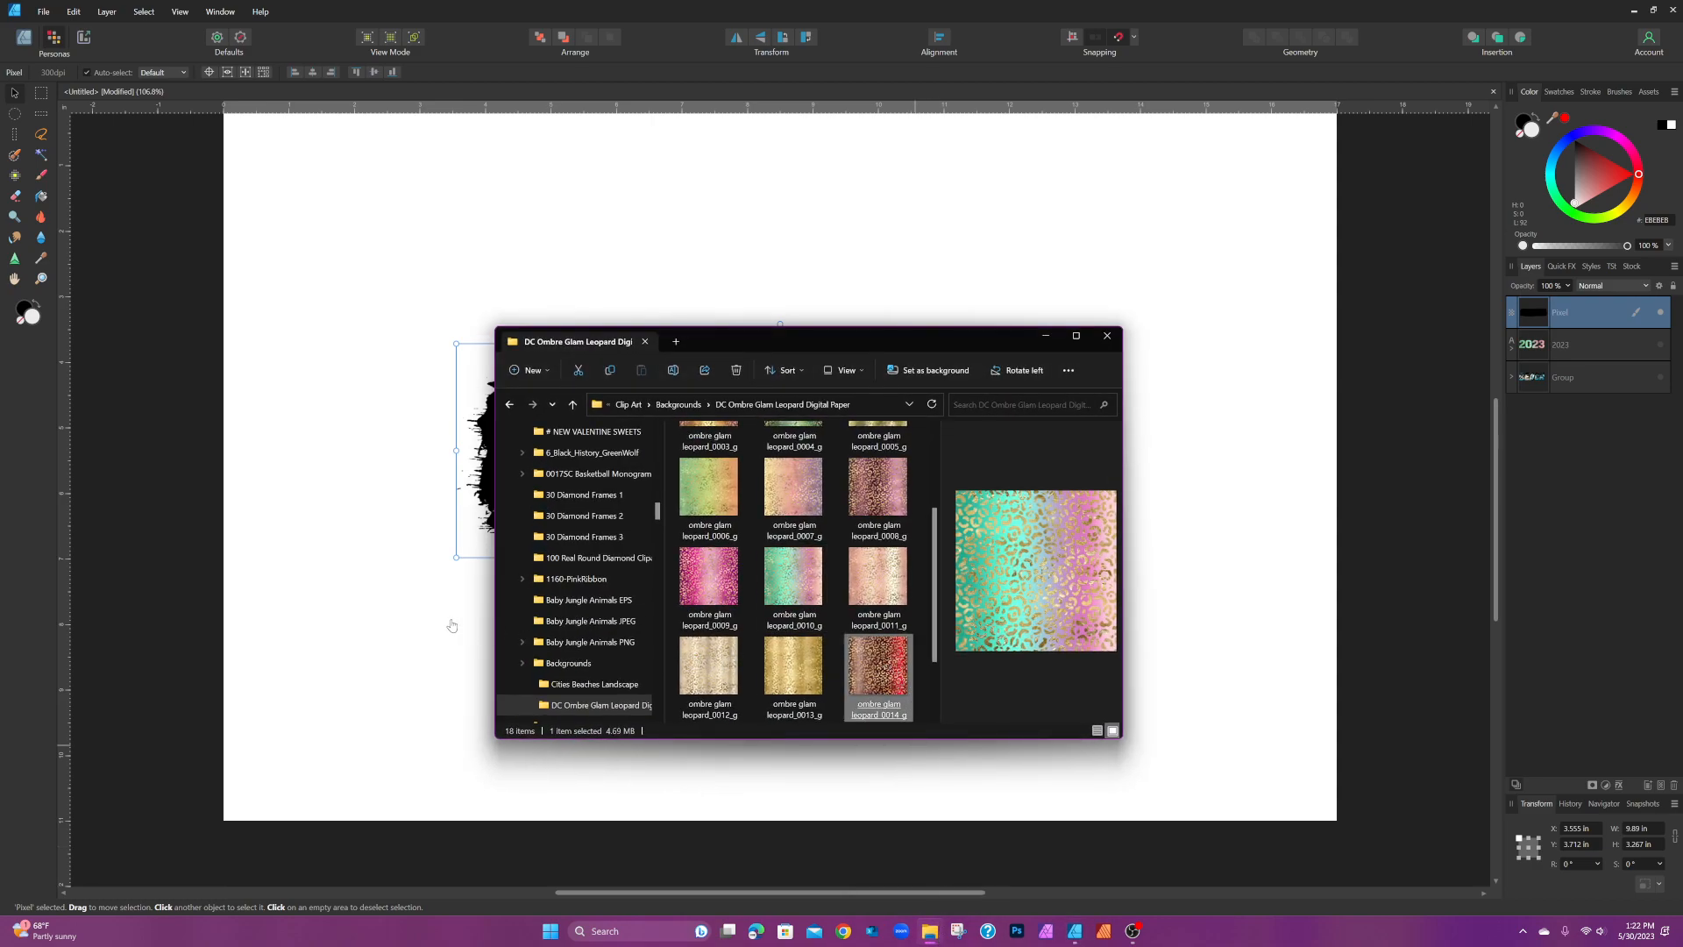
drag(452, 626, 452, 625)
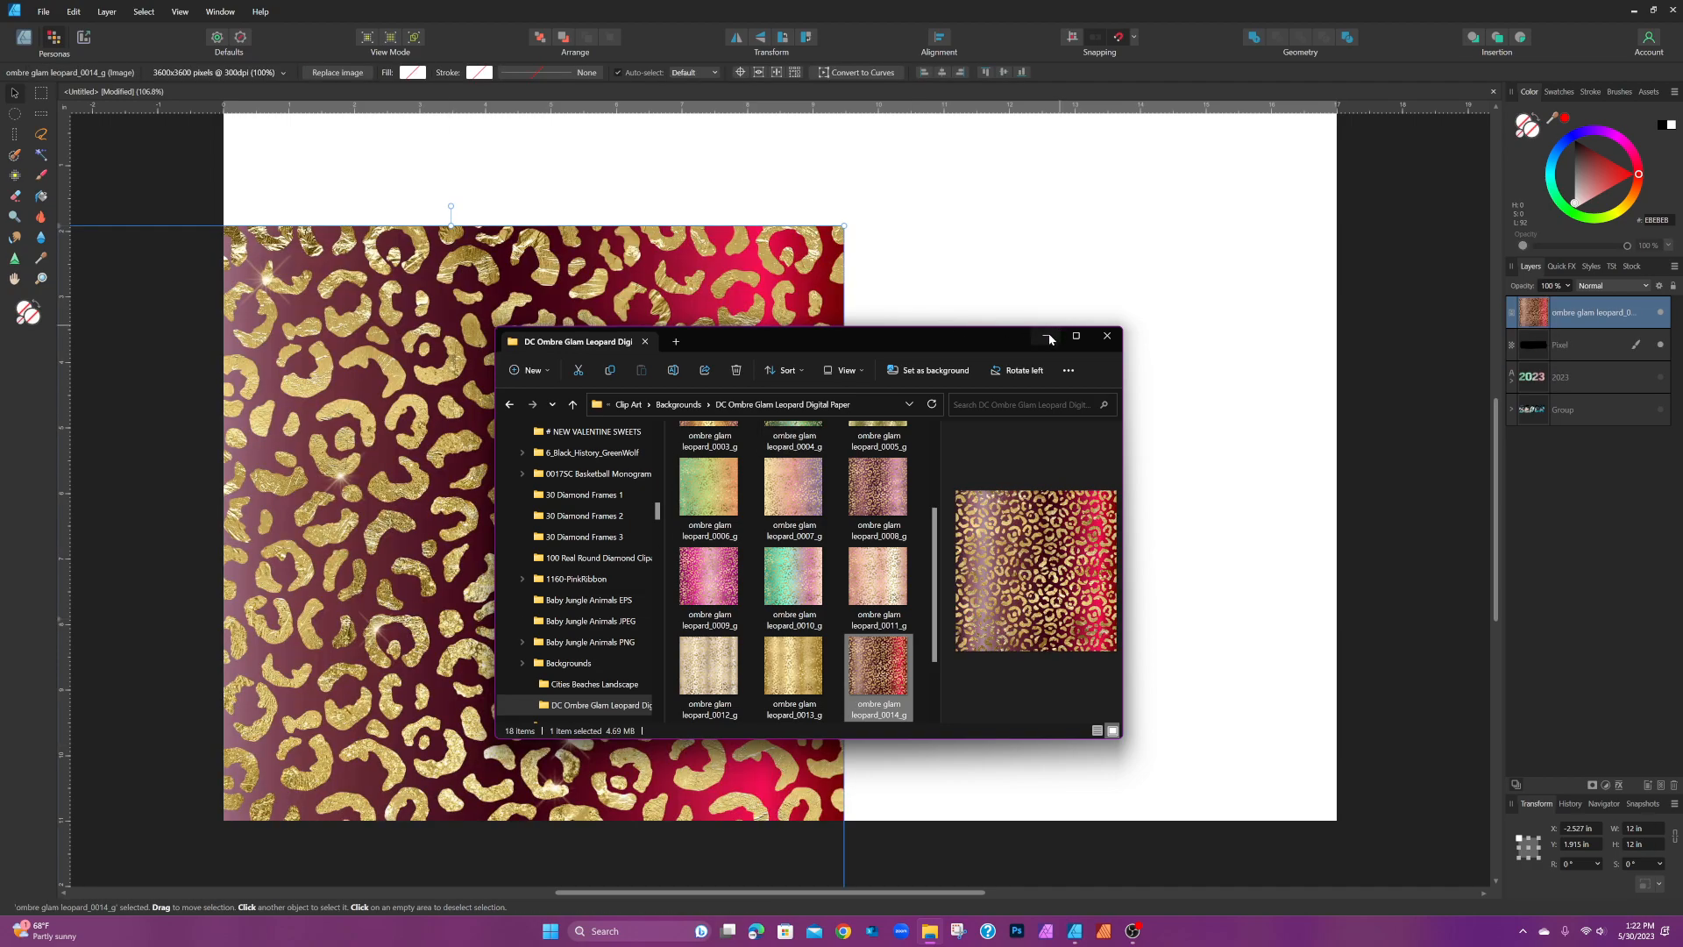
click(1049, 338)
Step: Position the dark red leopard image over the brush stroke and clip it inside the stroke's pixel layer
drag(711, 416, 1049, 335)
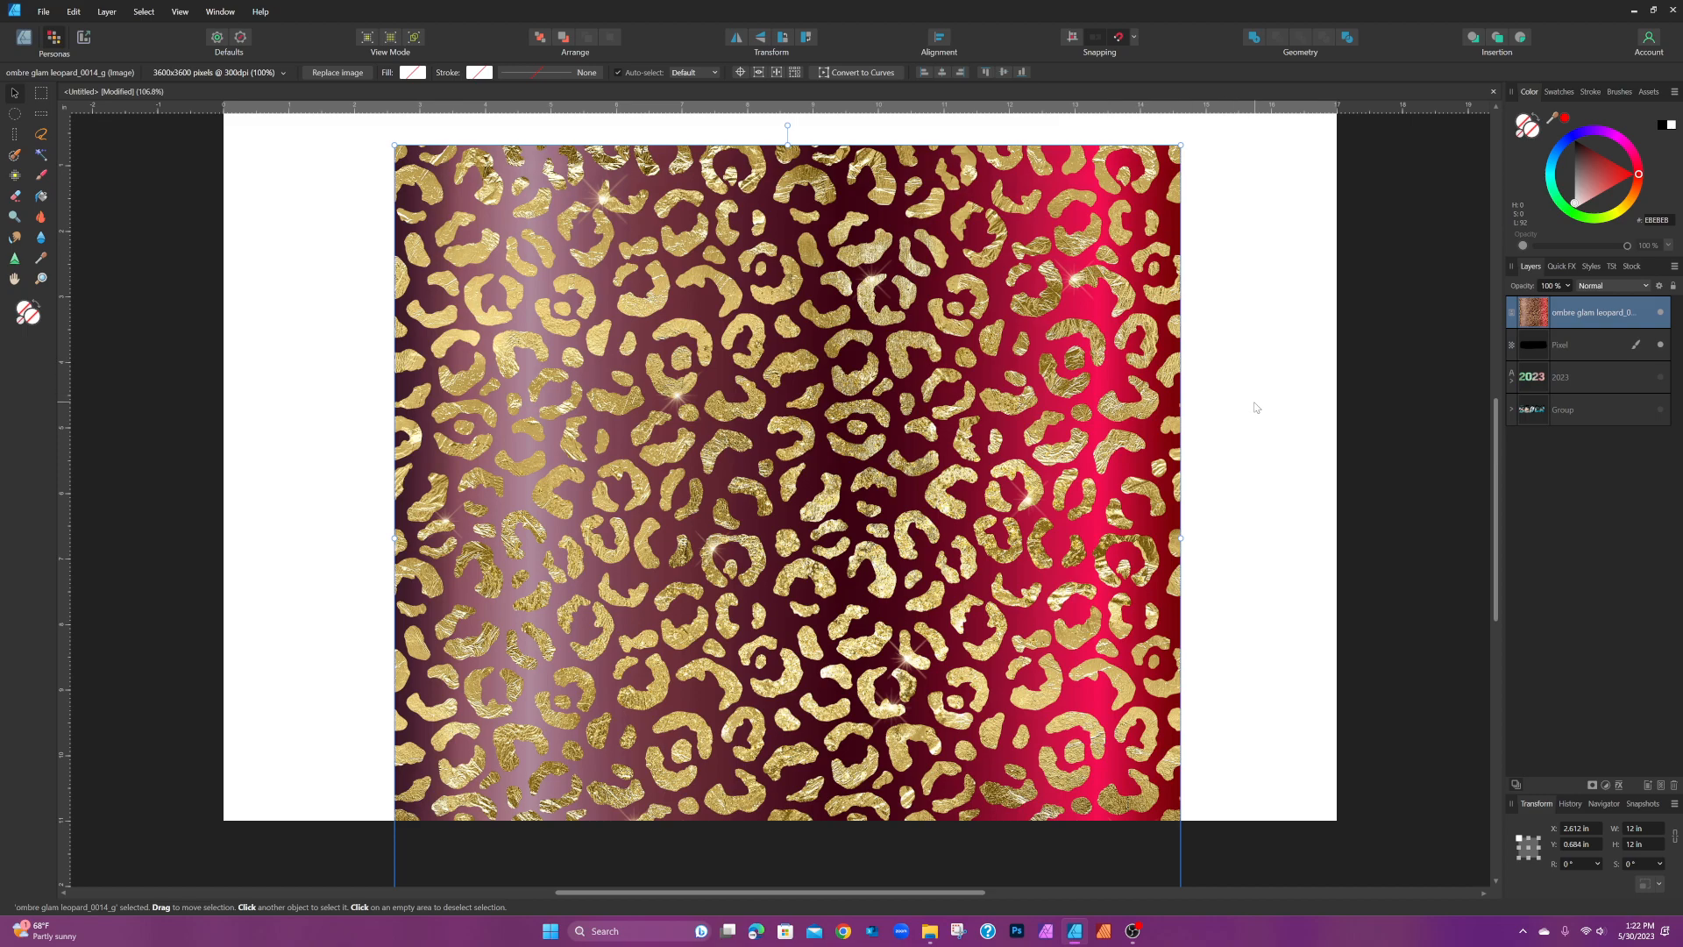
drag(1533, 324, 1574, 351)
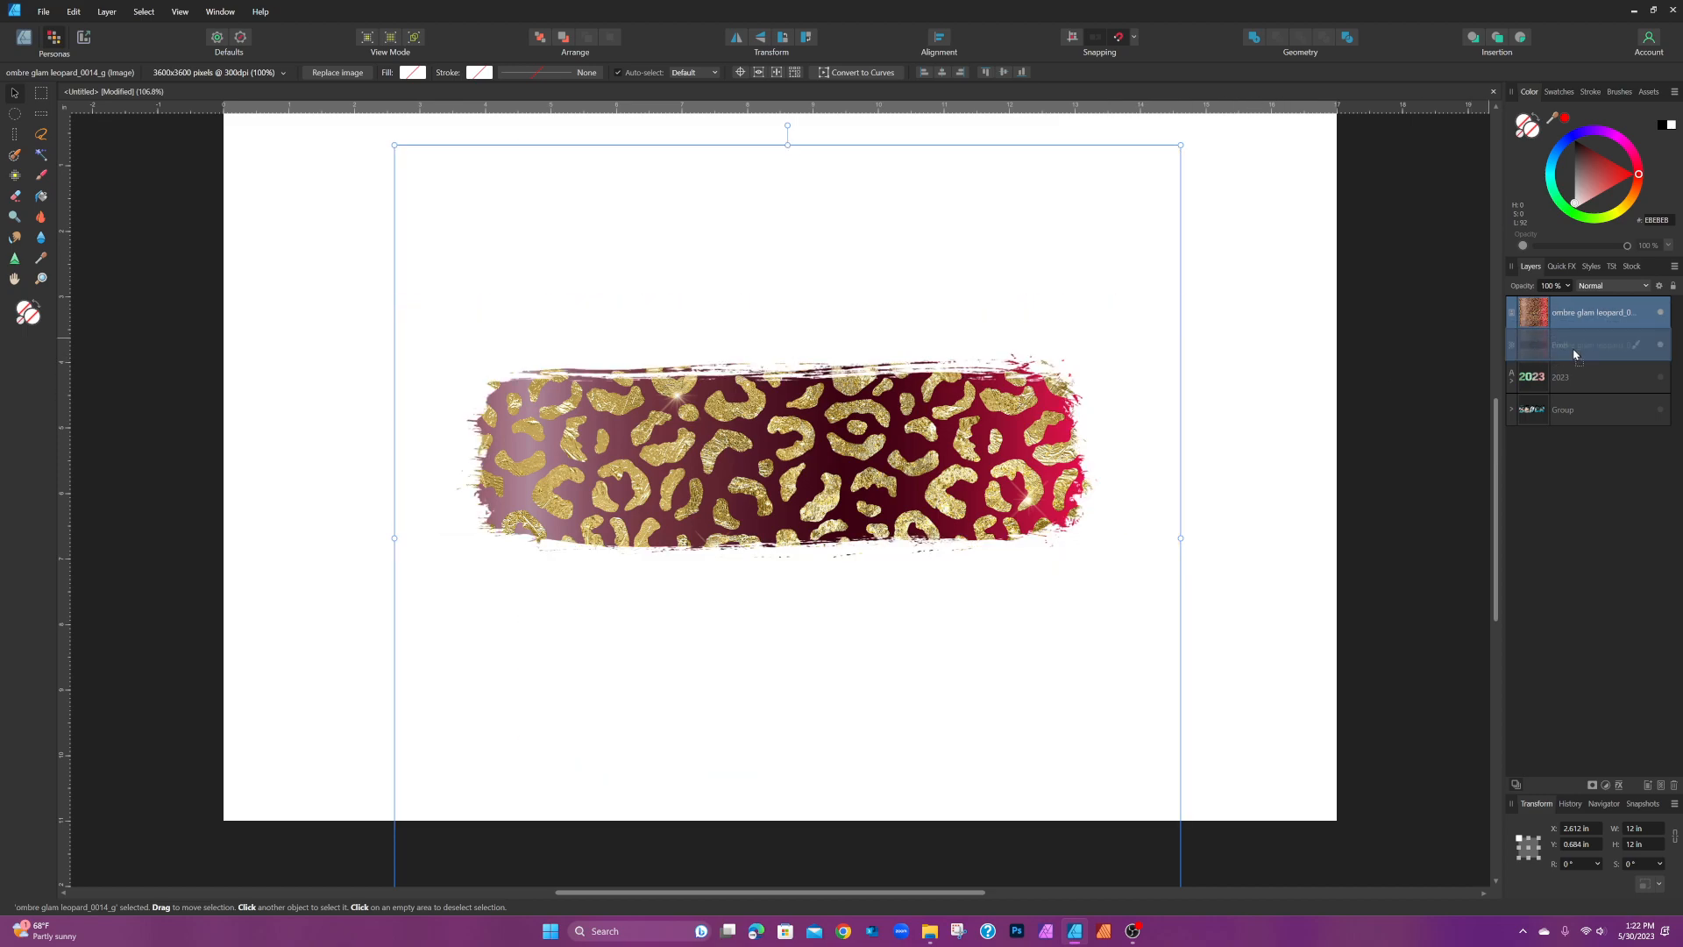
Step: Enlarge the leopard-filled brush stroke to about 10.4 by 3.4 in and move it to the upper part of the page
click(1262, 384)
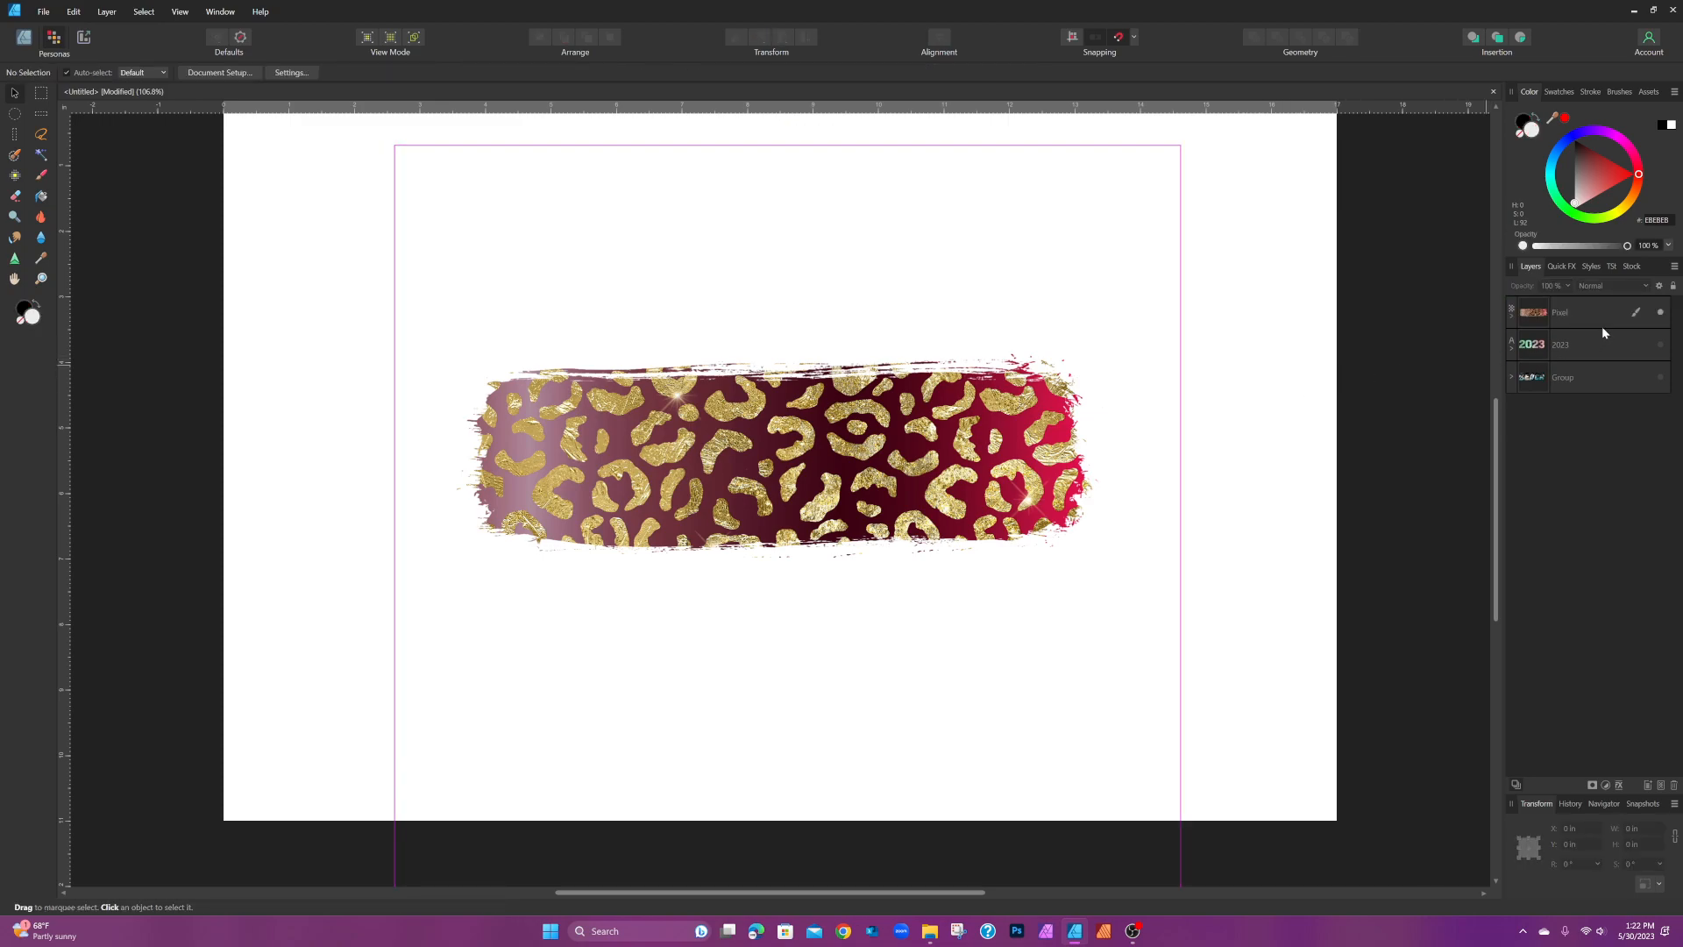
click(852, 458)
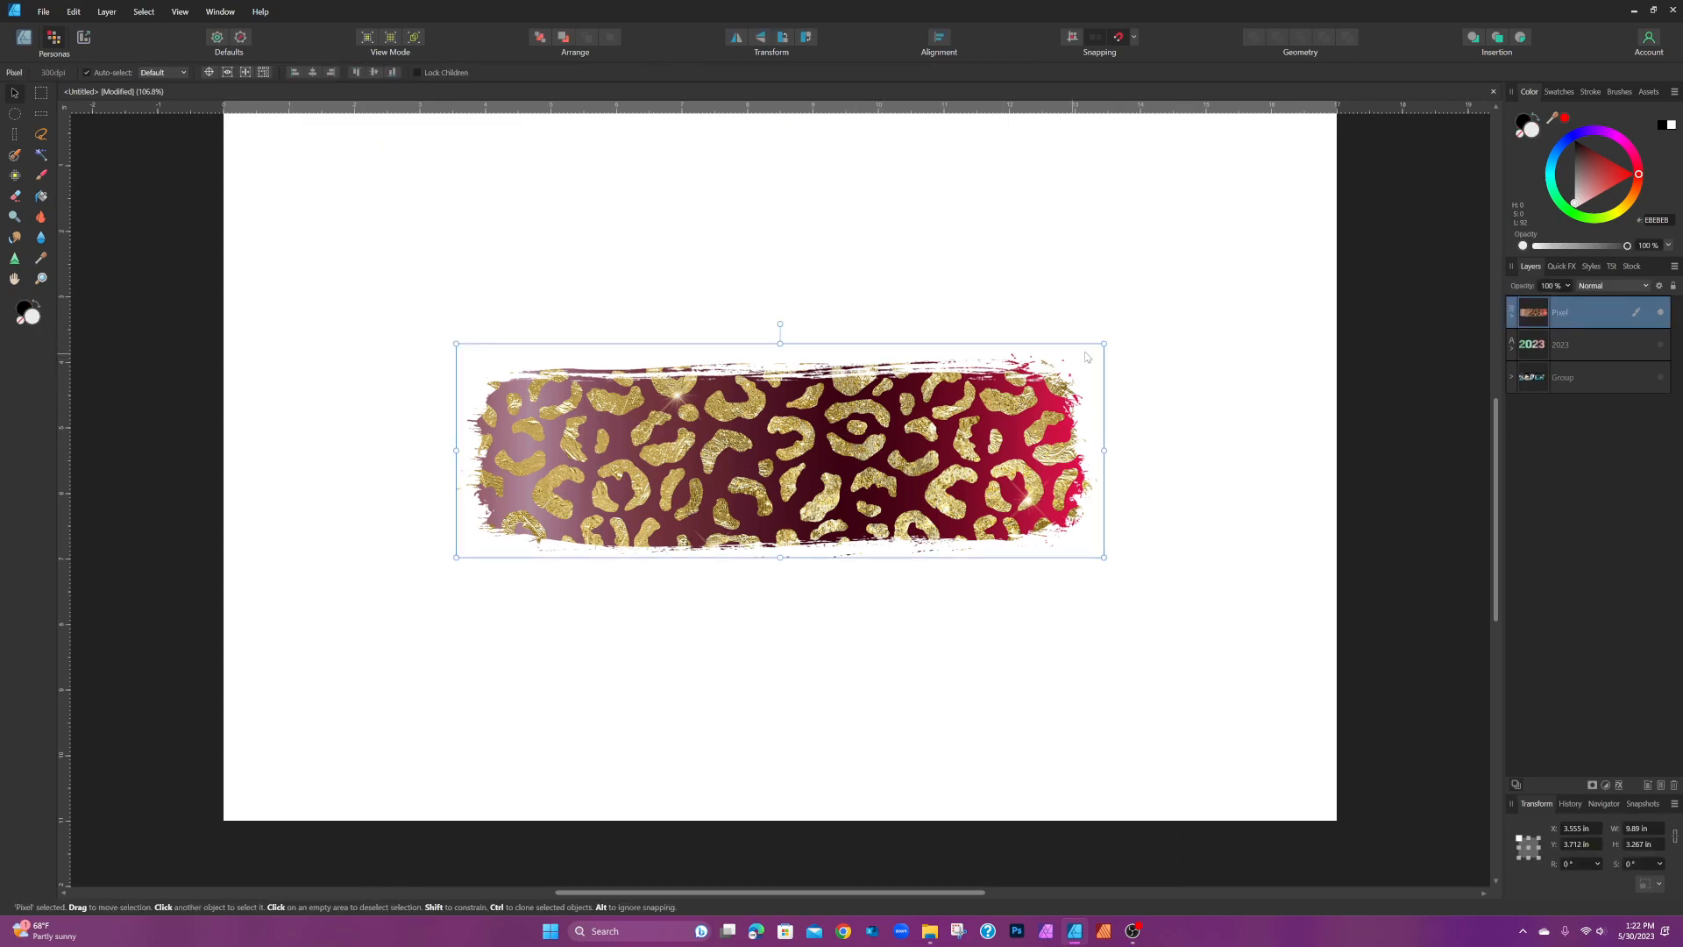
mouse_move(1079, 368)
mouse_down()
mouse_move(1178, 280)
mouse_move(894, 355)
mouse_move(1161, 275)
mouse_up()
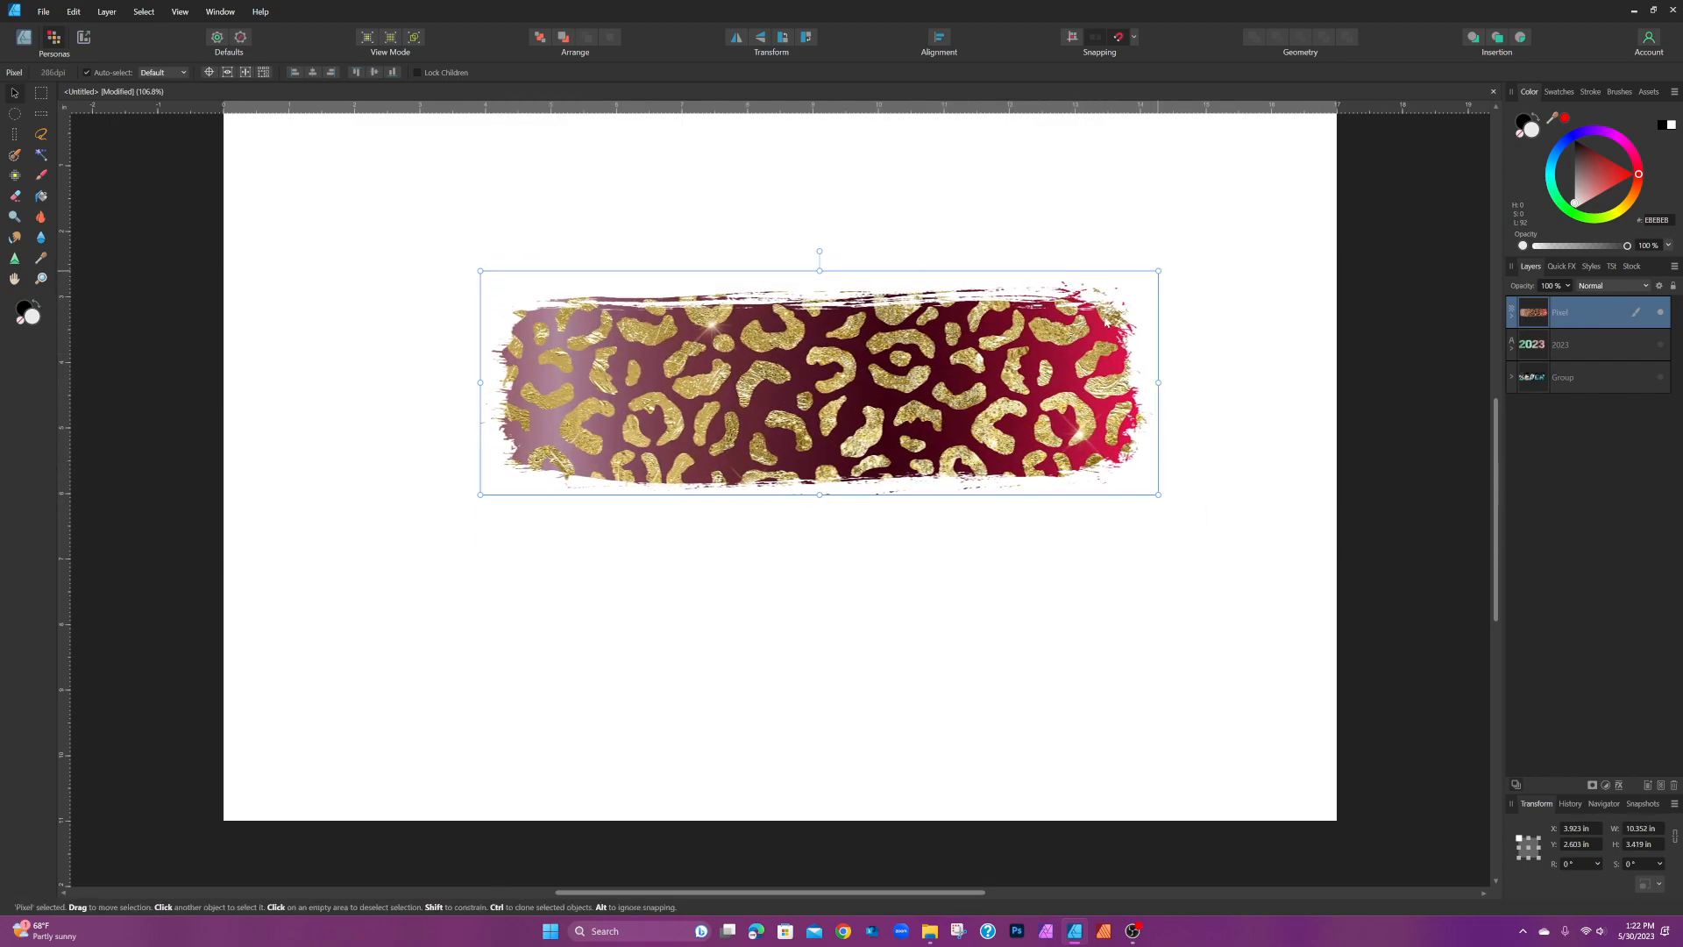
drag(952, 402, 944, 326)
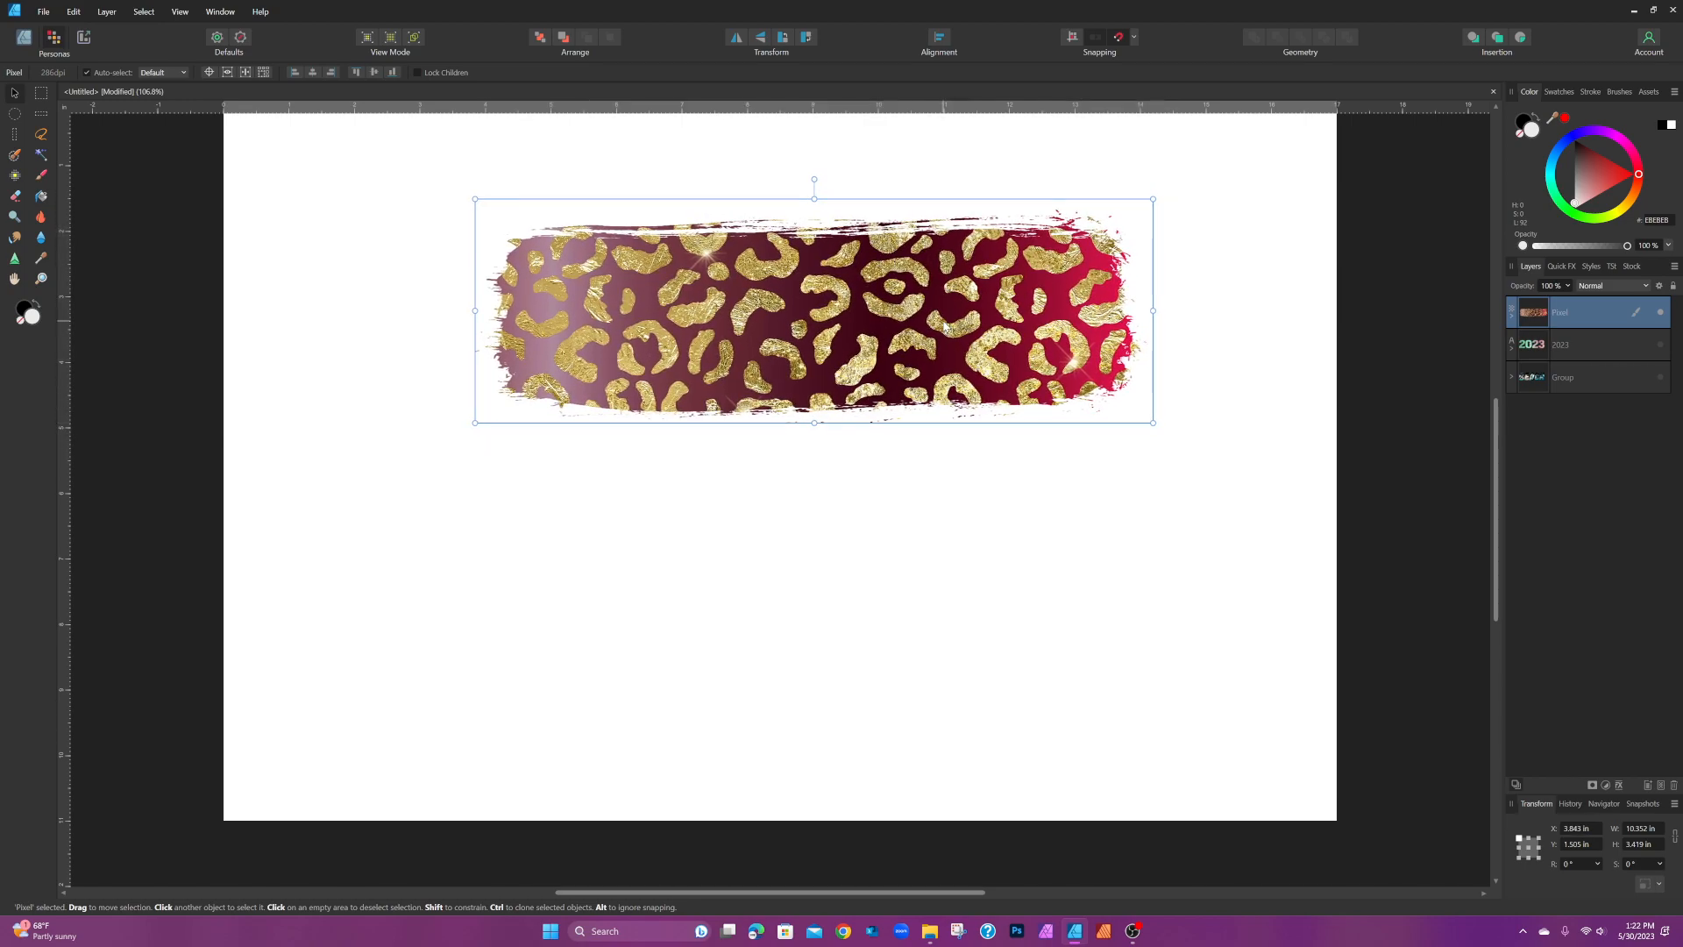
Step: Duplicate the leopard brush stroke below the original and delete the leopard image clipped inside the copy
drag(927, 354, 908, 598)
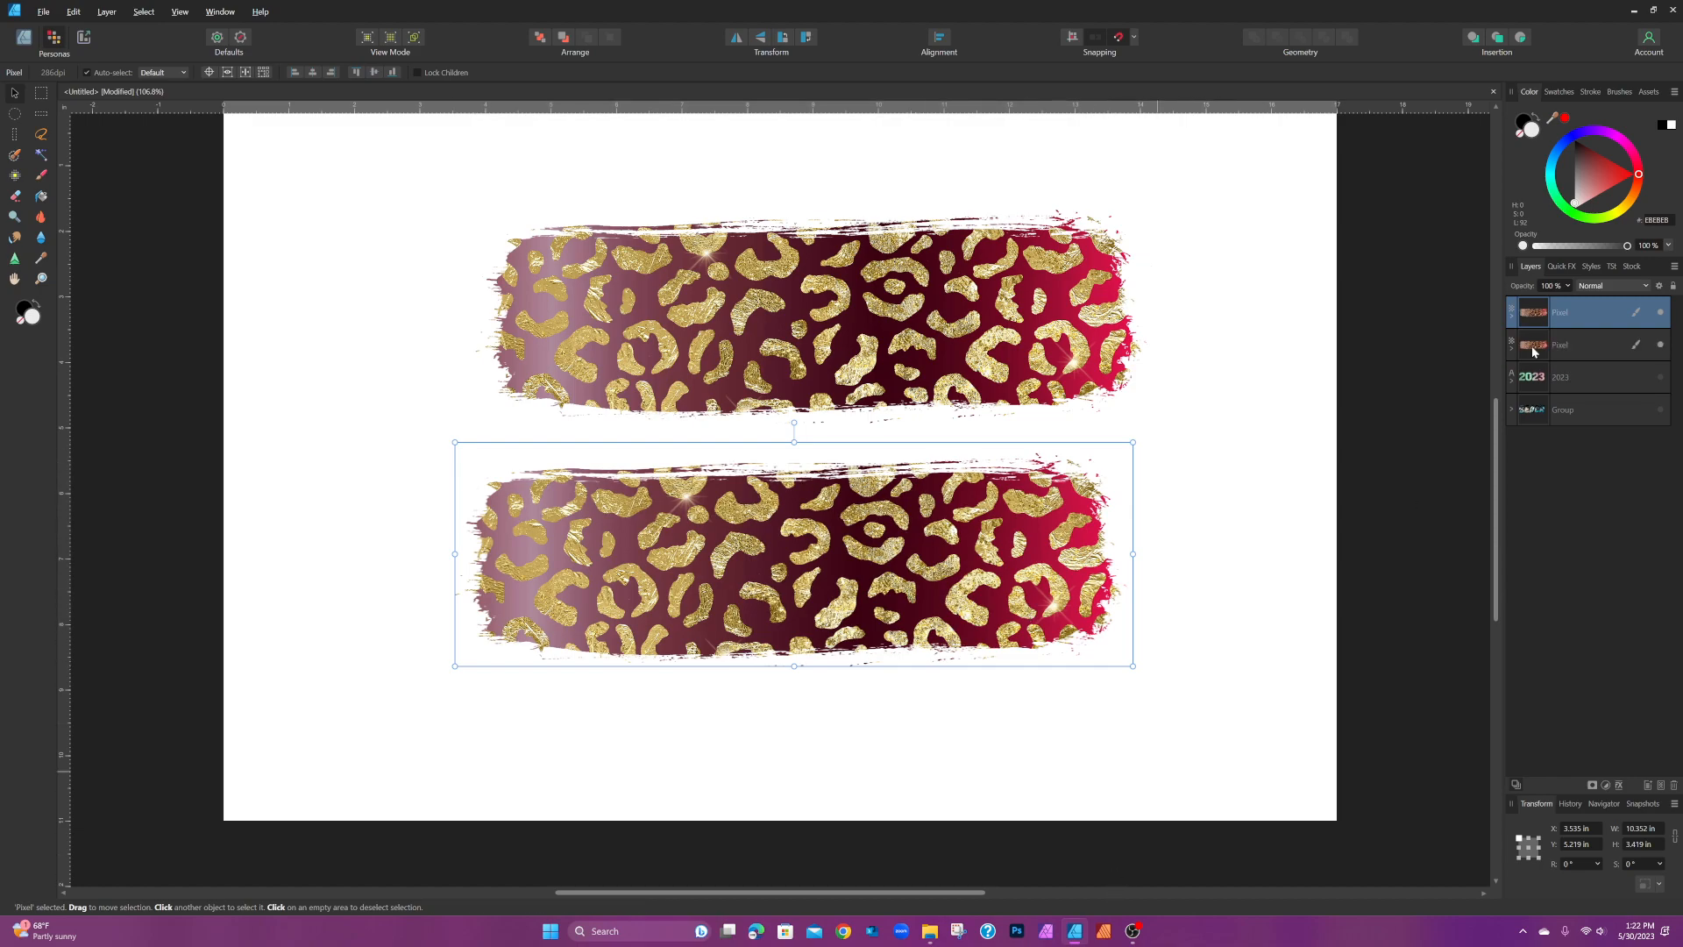
click(1511, 322)
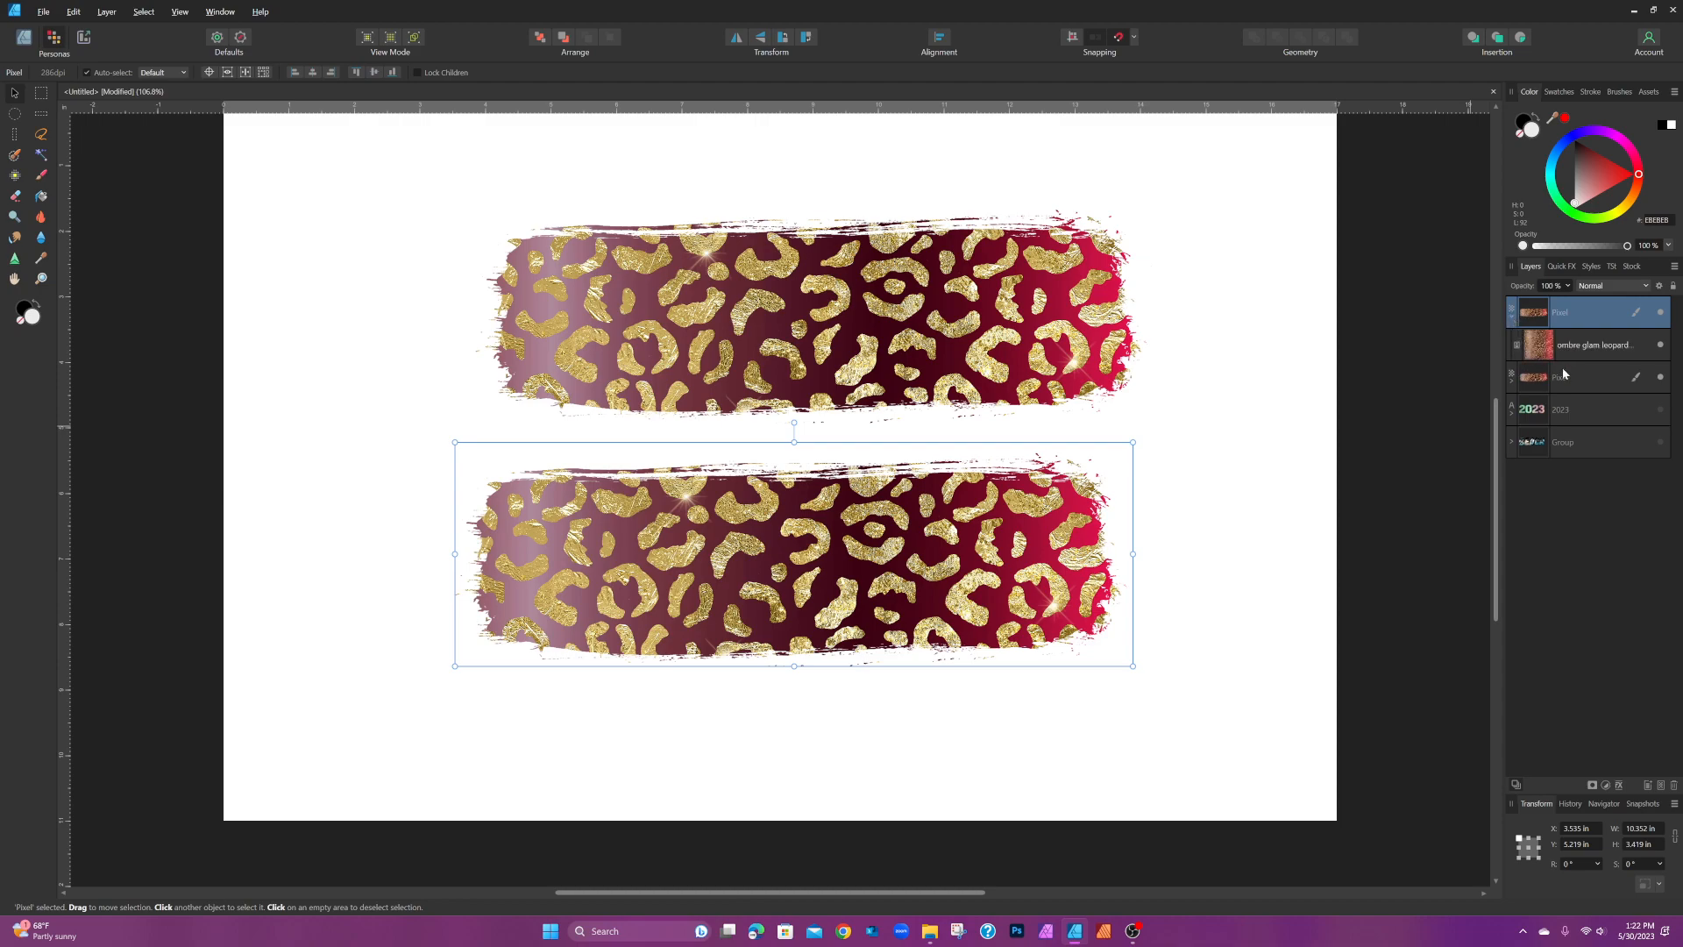
click(1597, 350)
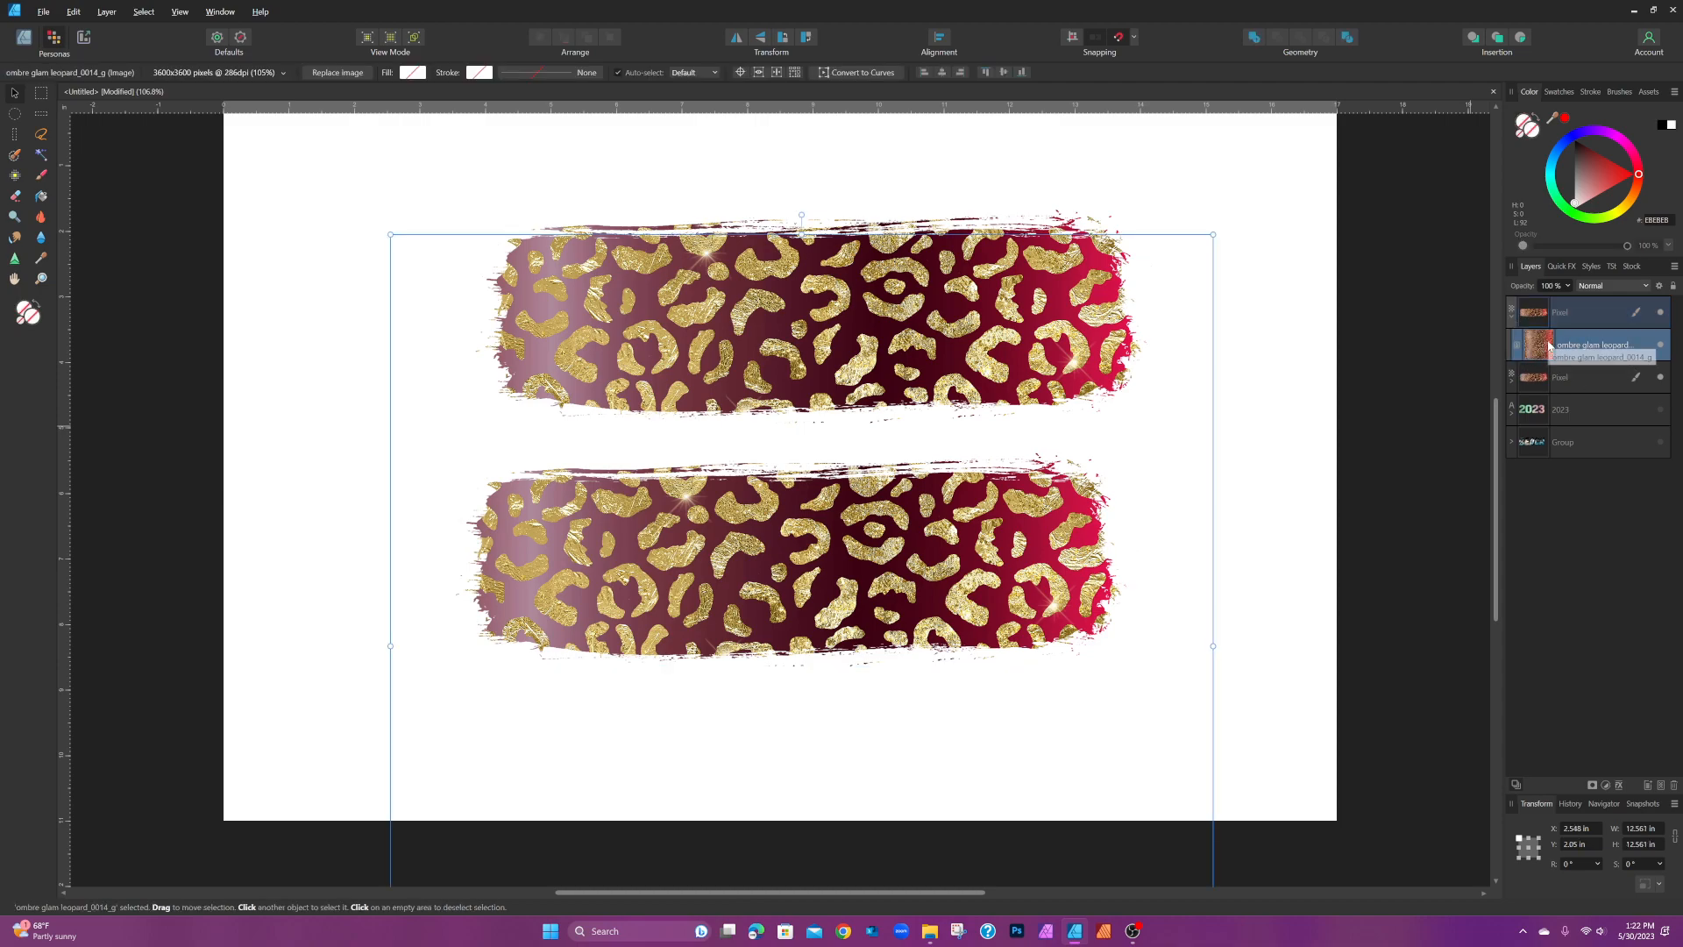
right_click(1593, 344)
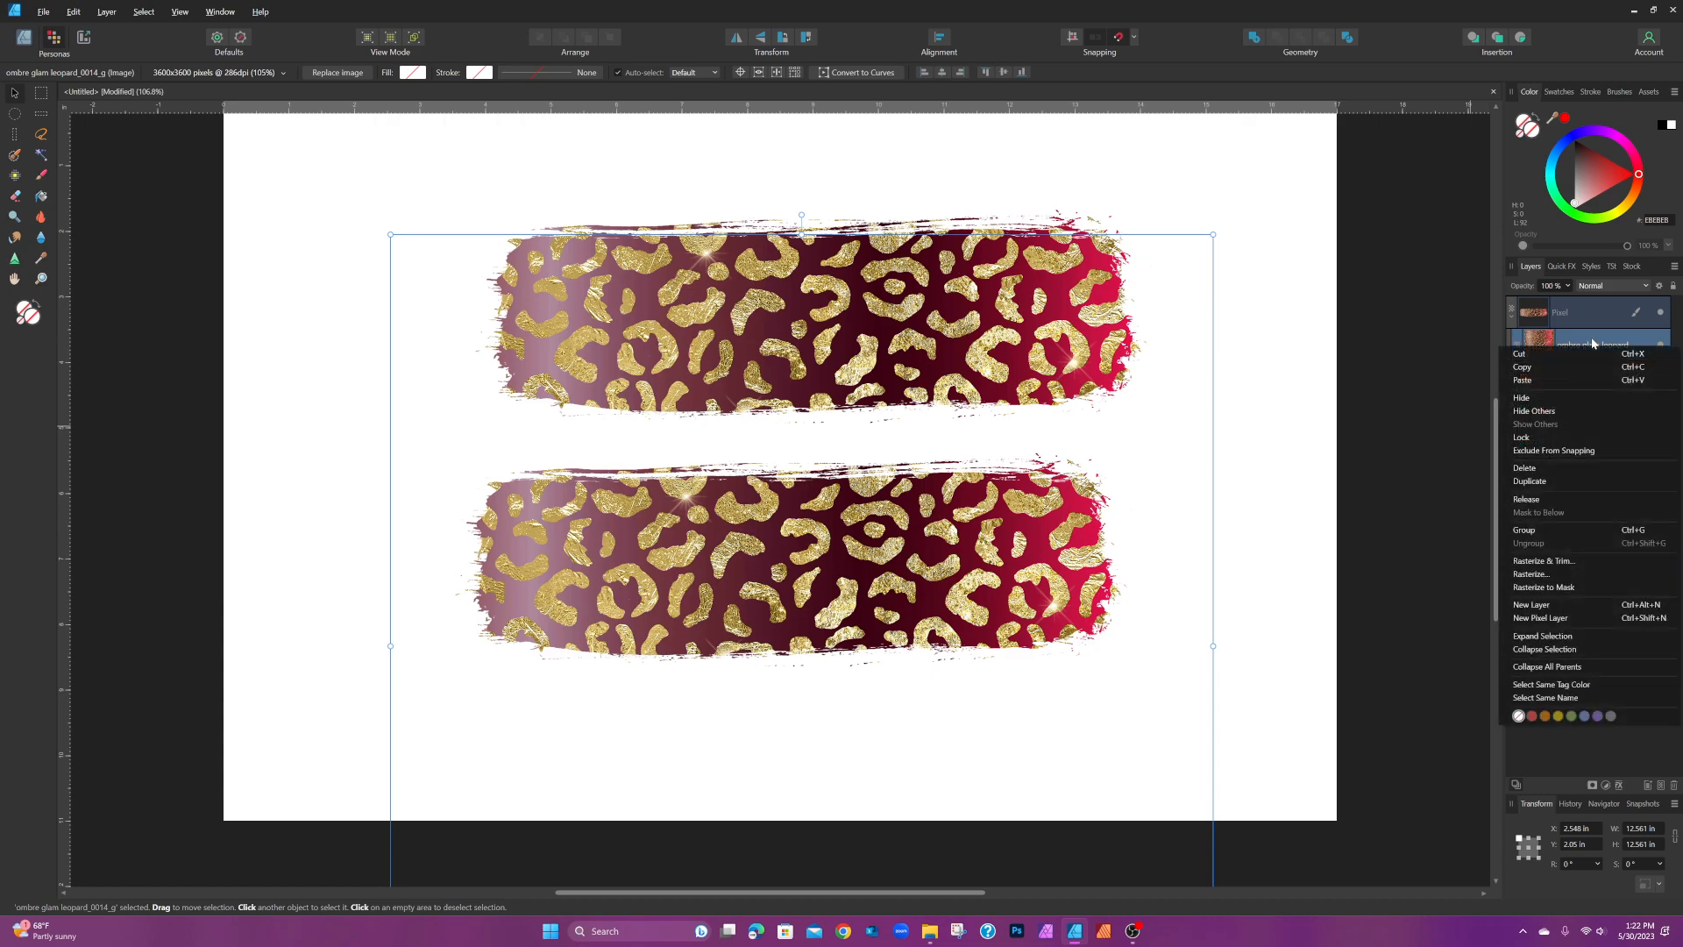
click(1543, 470)
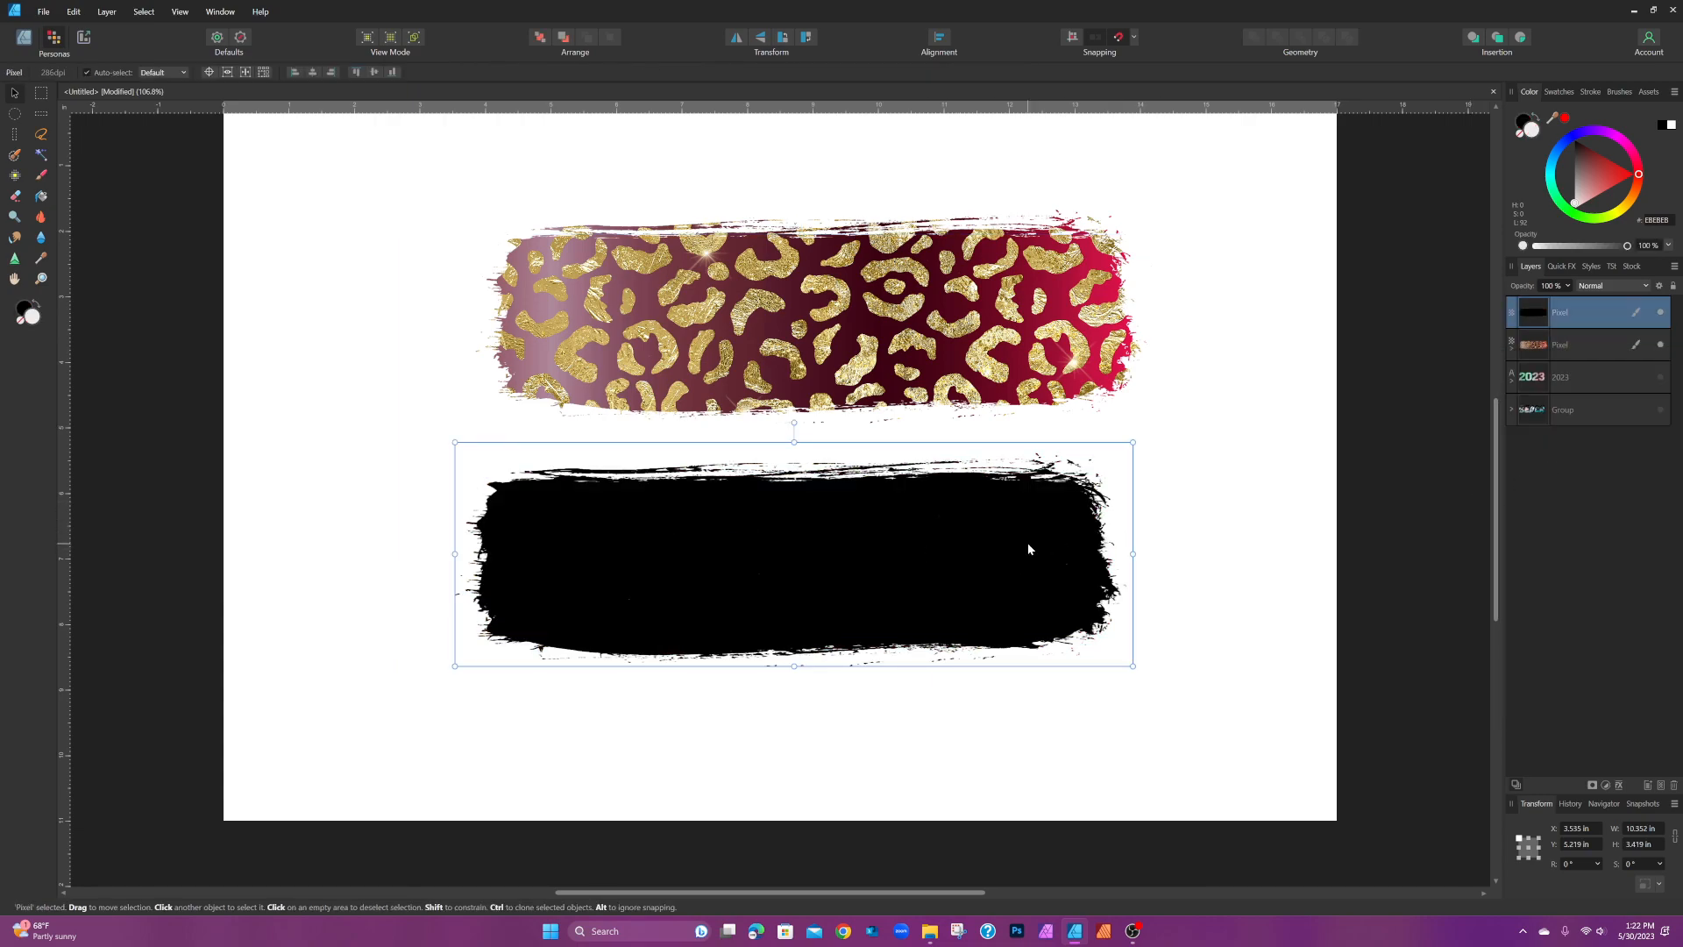
Step: Place the gold ombre glam leopard_0013 image from File Explorer over the black stroke and clip it inside that stroke's pixel layer
click(930, 932)
drag(787, 685, 403, 672)
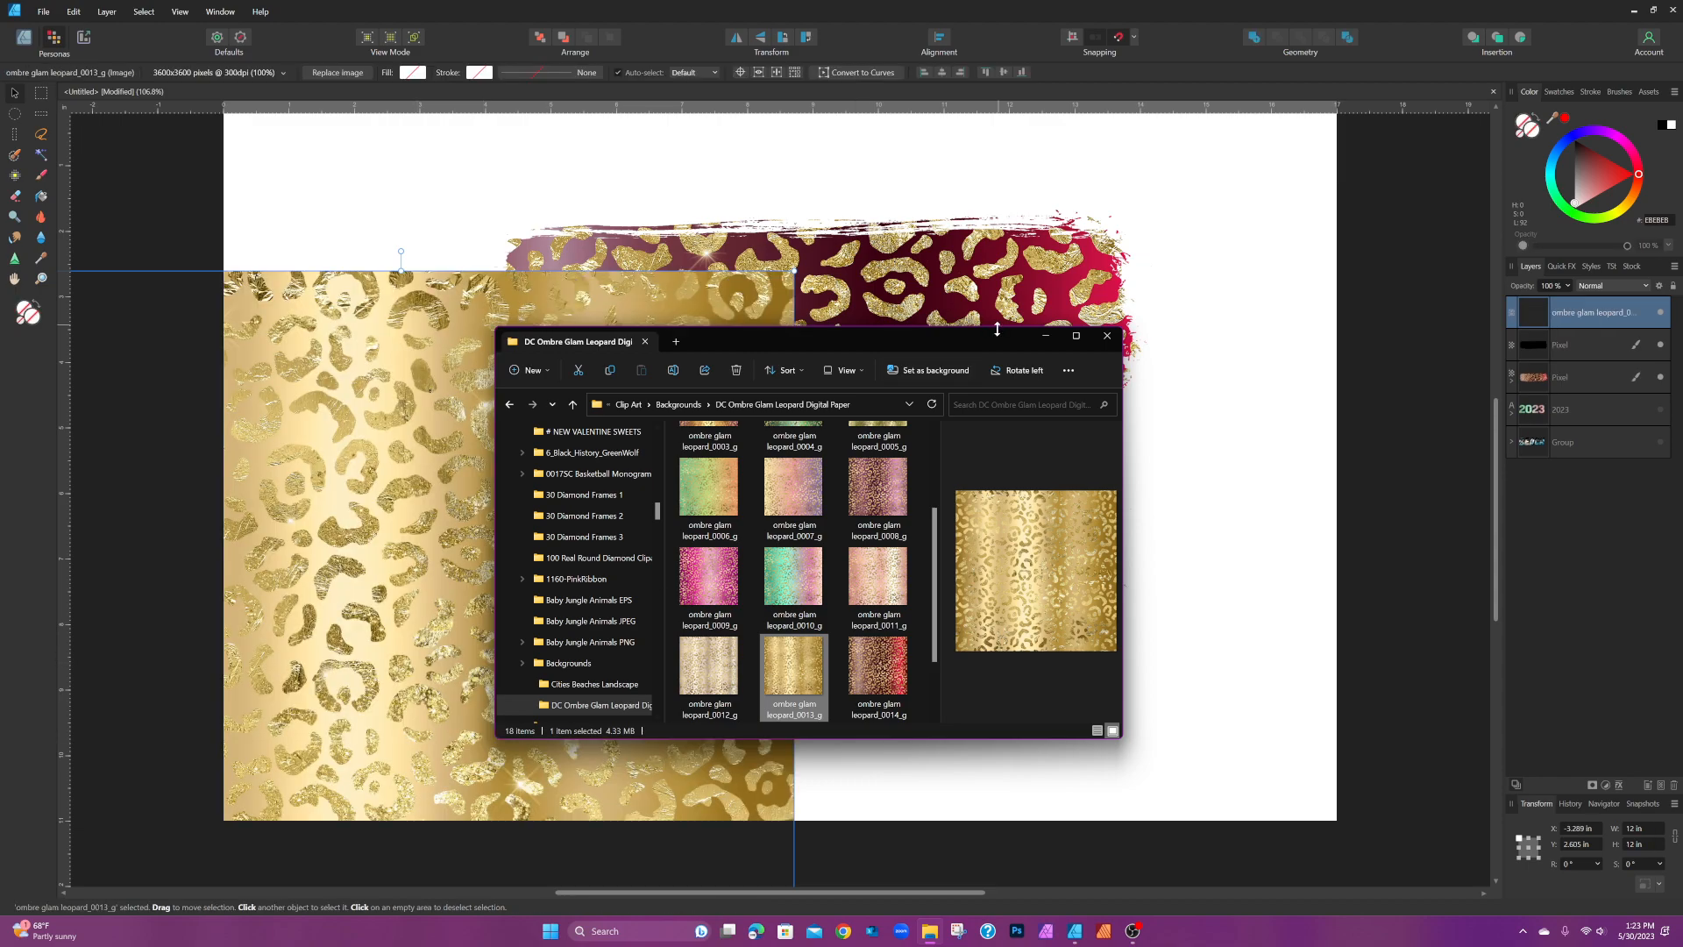
click(1045, 336)
drag(623, 460, 1017, 430)
mouse_move(1535, 313)
mouse_down()
mouse_move(1526, 344)
mouse_move(1578, 345)
mouse_up()
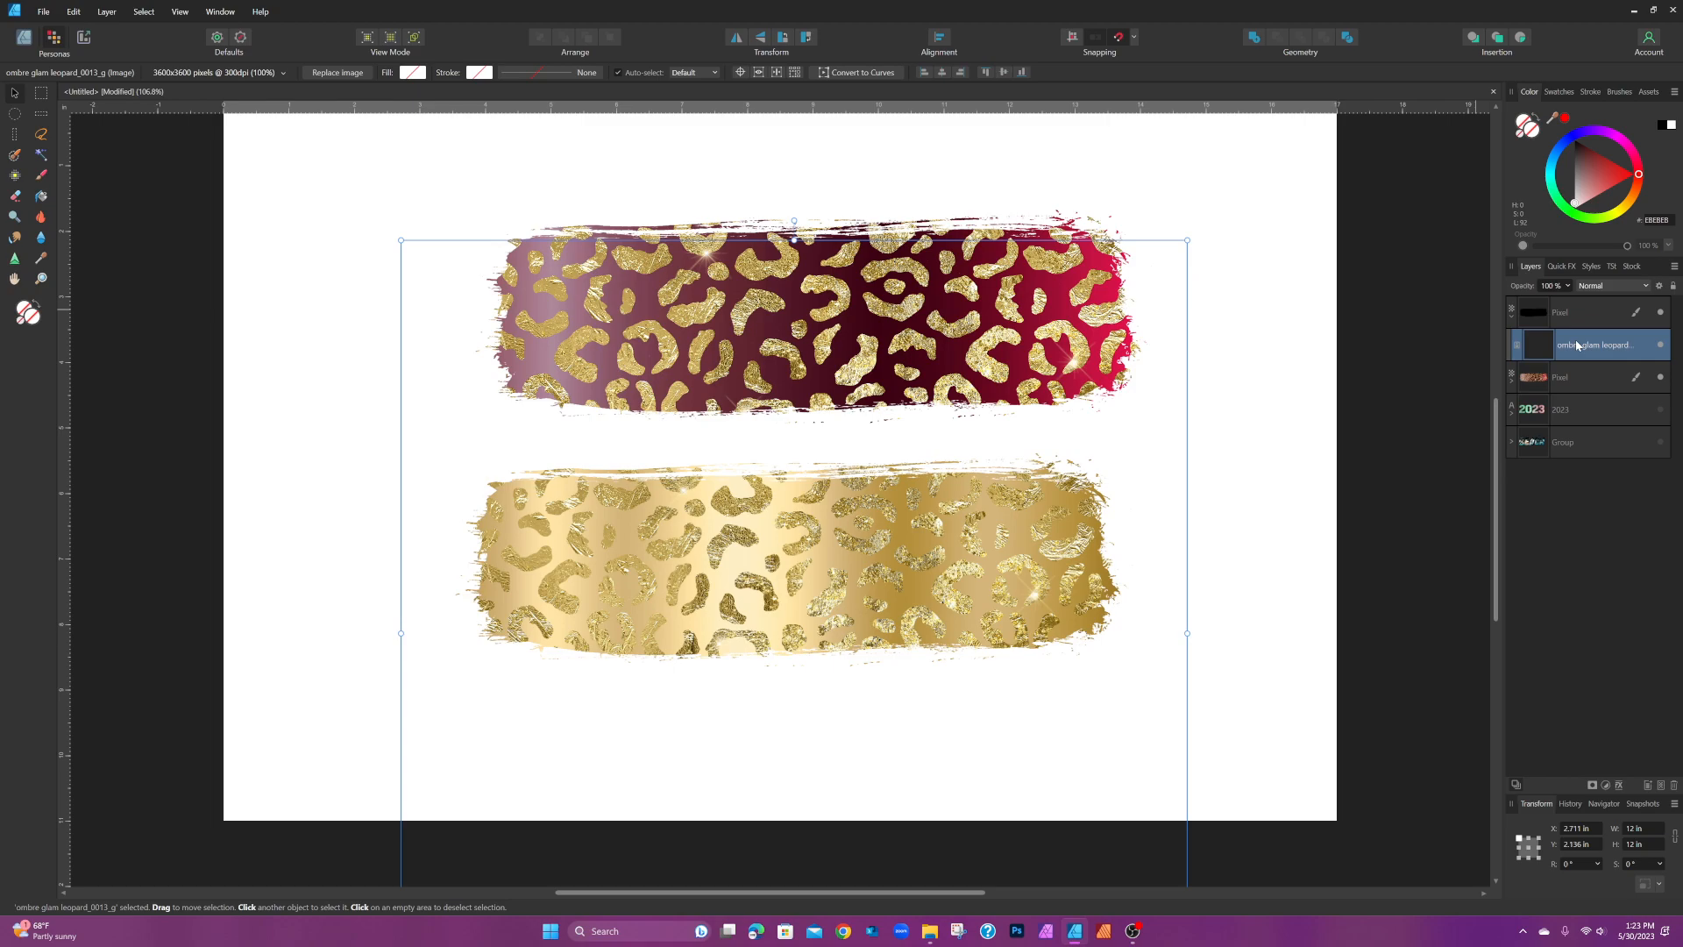
Step: Move the gold stroke up against the dark red one and place a duplicate of the dark red stroke directly beneath it
click(1236, 465)
click(1113, 538)
mouse_move(1044, 529)
mouse_down()
mouse_move(1114, 545)
mouse_move(1066, 521)
mouse_move(1073, 457)
mouse_move(1053, 452)
mouse_move(1067, 454)
mouse_up()
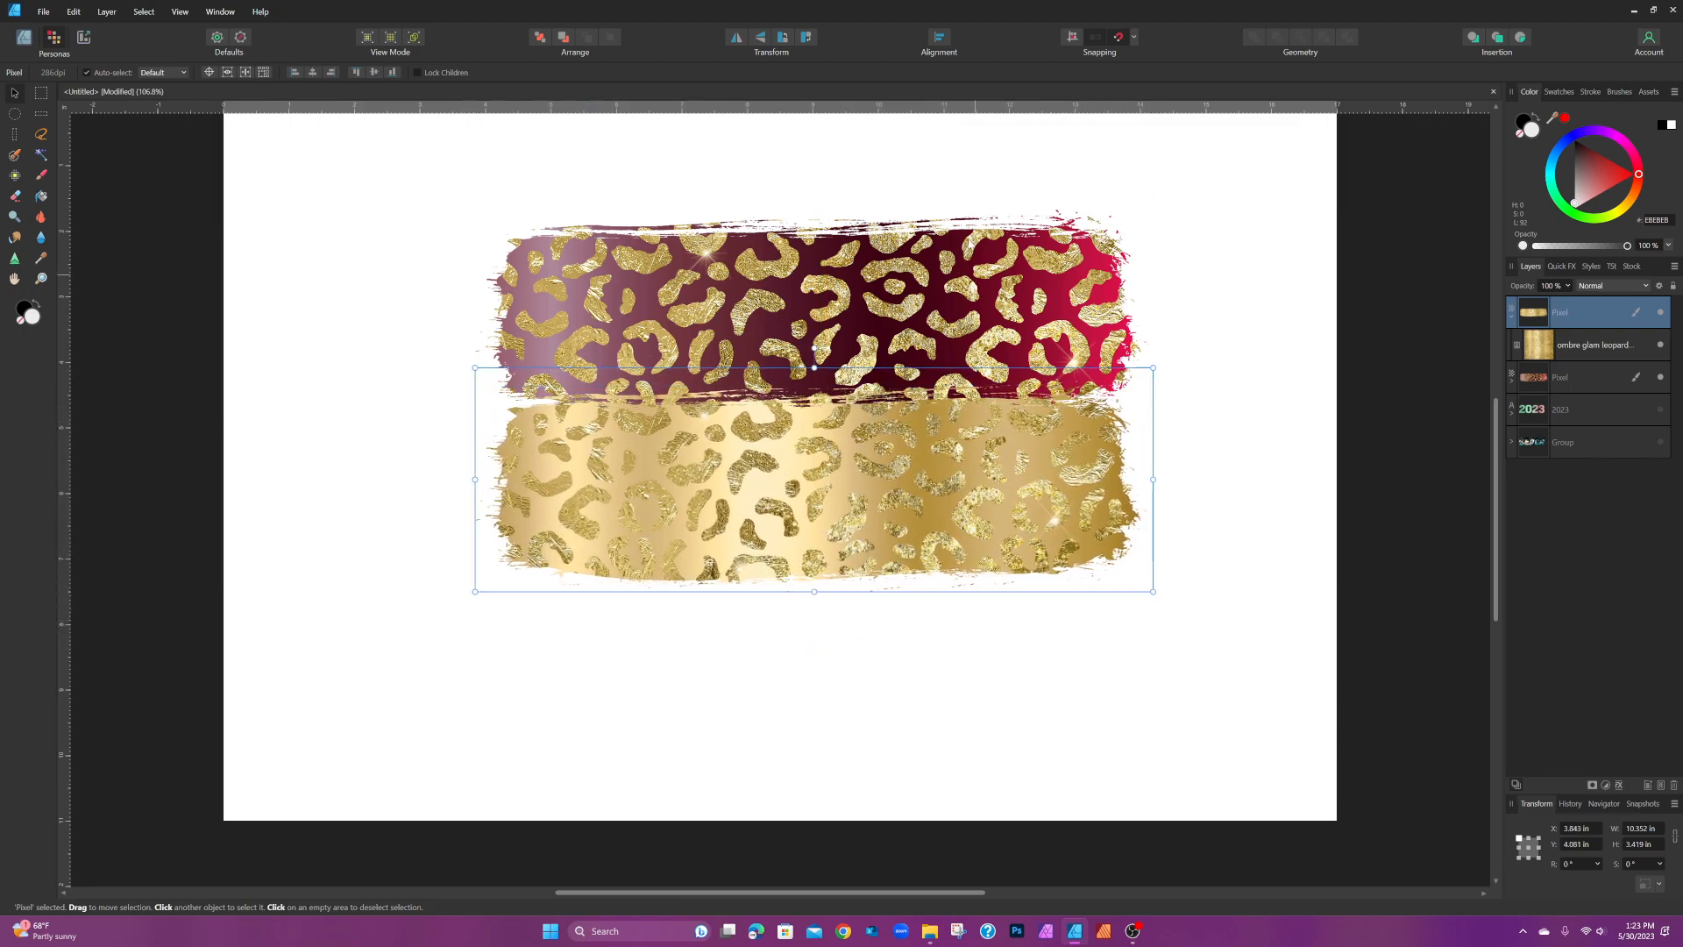
mouse_move(956, 266)
mouse_down()
mouse_move(938, 658)
mouse_move(940, 618)
mouse_move(918, 632)
mouse_move(943, 630)
mouse_up()
click(357, 326)
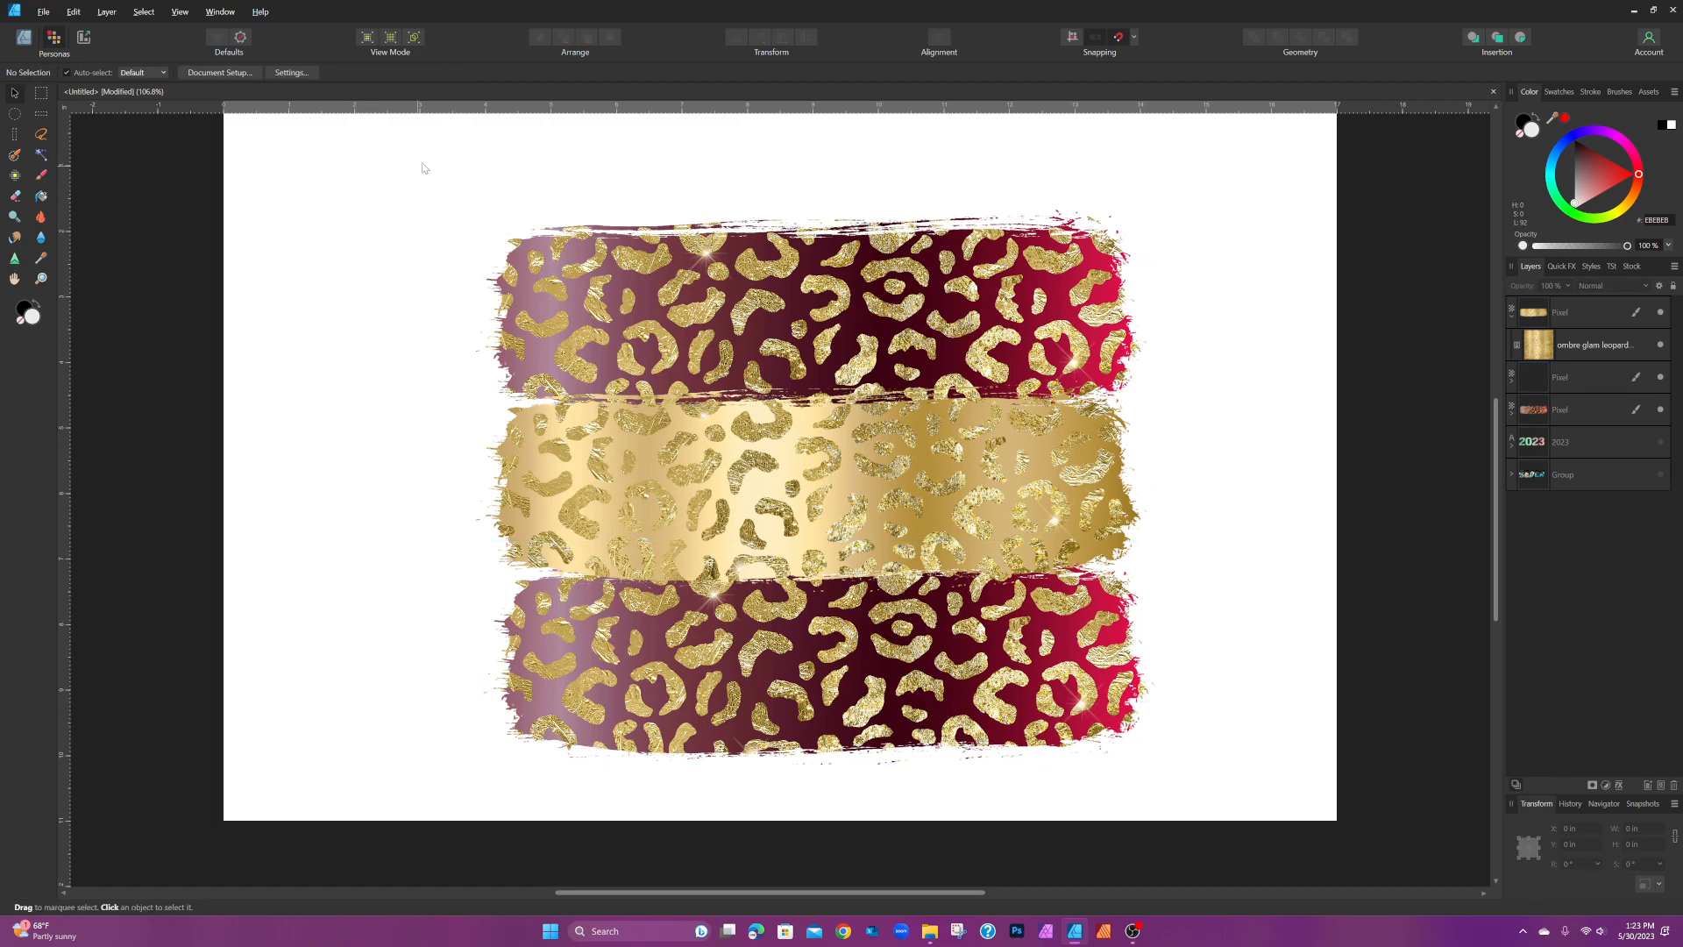
Step: Select all three strokes, resize them together to about 11.5 by 5.4 in, and move them to the middle of the page
mouse_move(424, 158)
mouse_down()
mouse_move(835, 722)
mouse_move(1232, 830)
mouse_up()
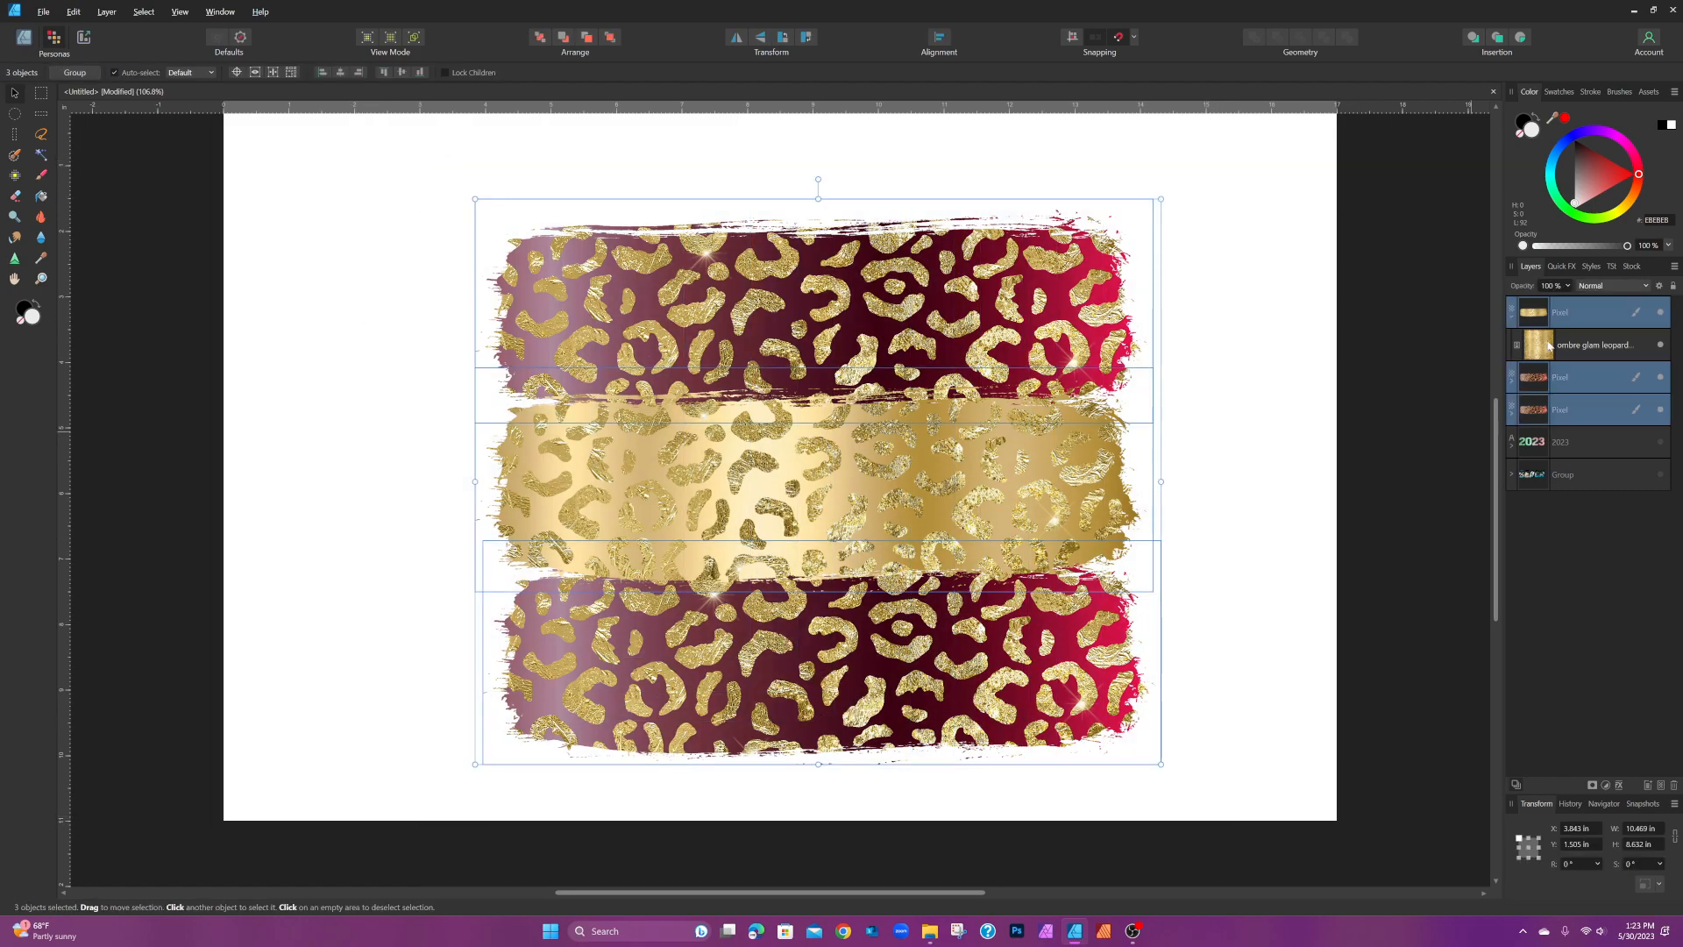
drag(1161, 763, 1230, 554)
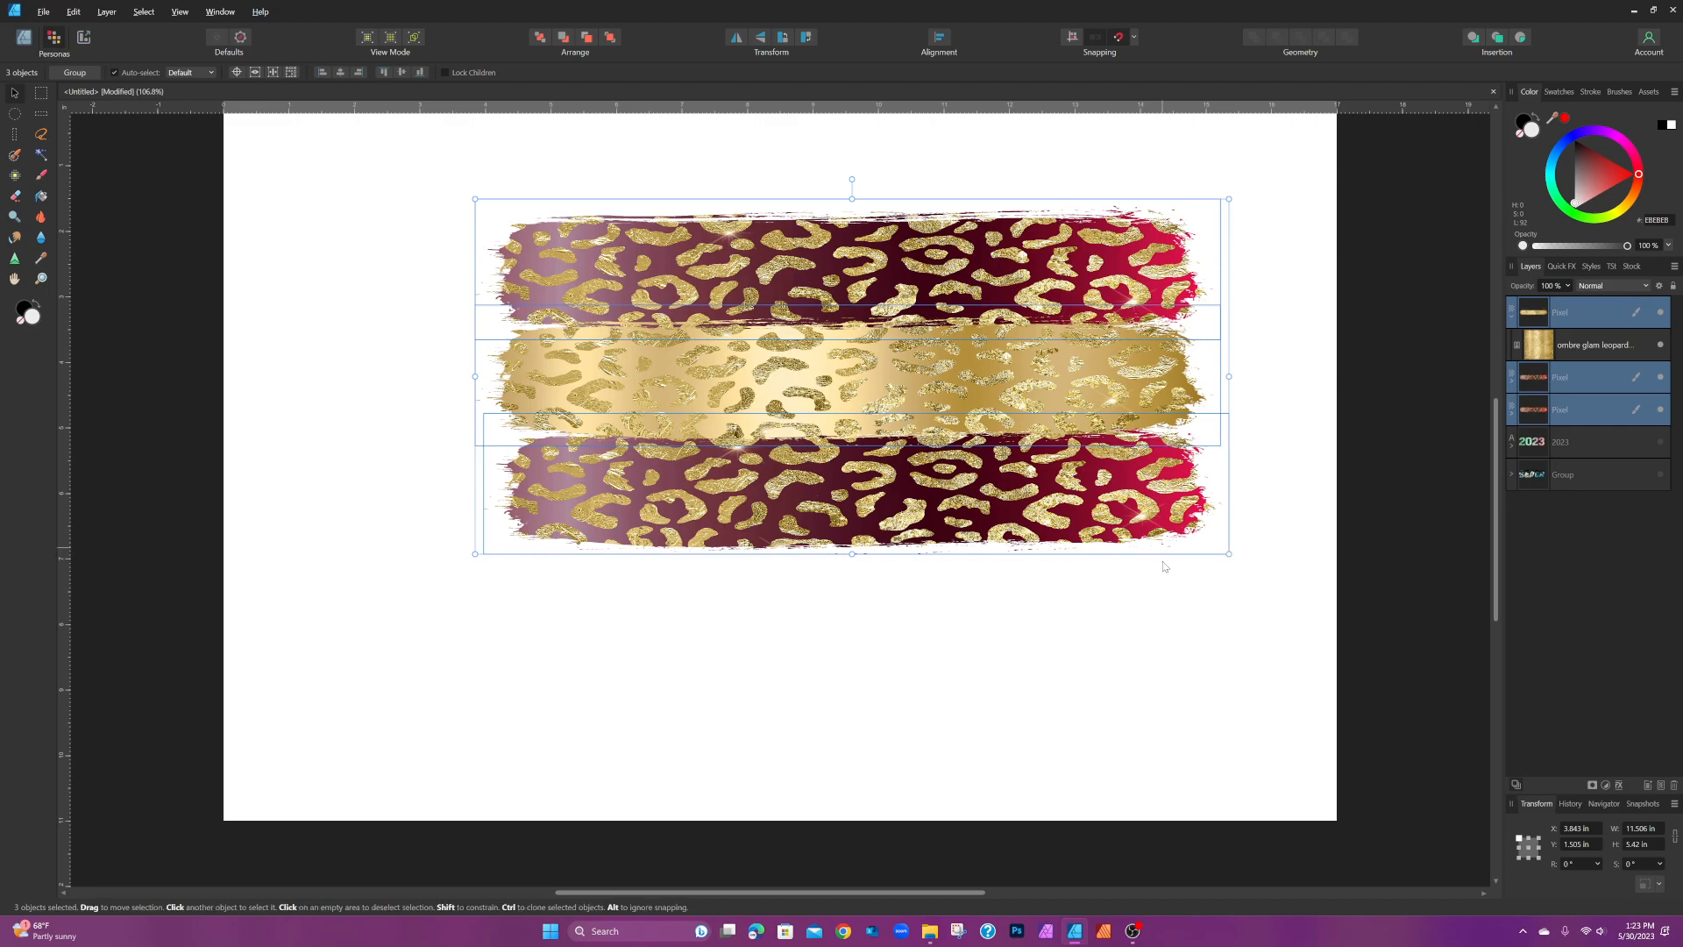
drag(1039, 520, 950, 651)
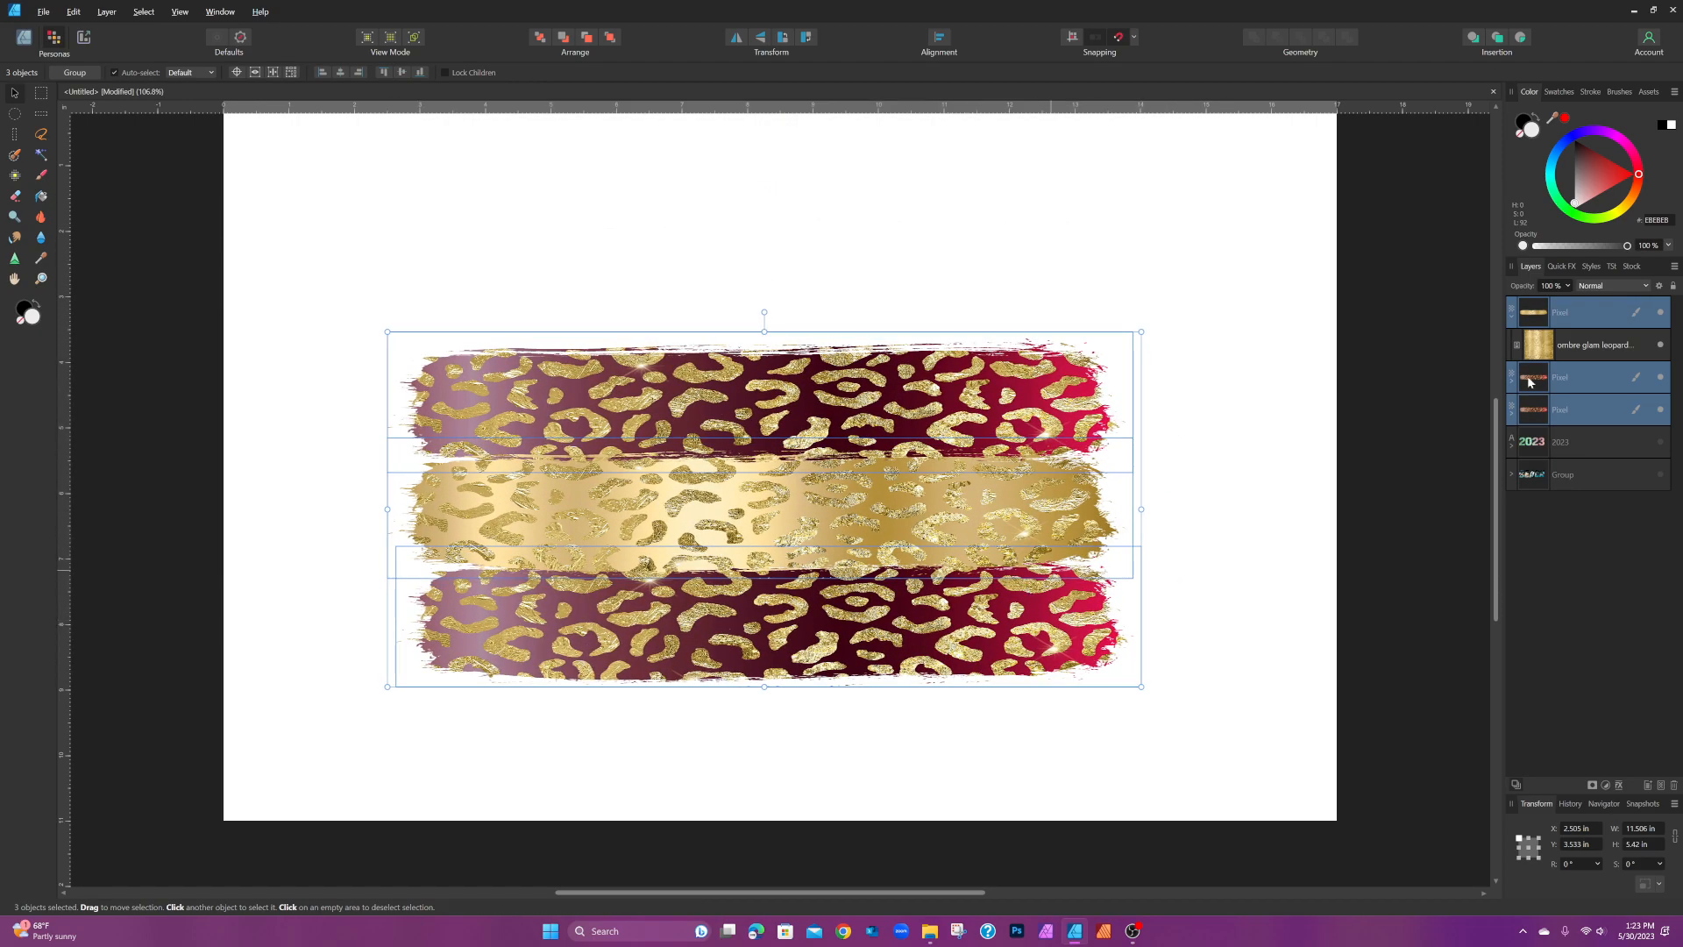
Step: Rotate the three strokes 90° clockwise, scaling them to about 8.6 by 5 in and placing them on the left half of the page
click(807, 39)
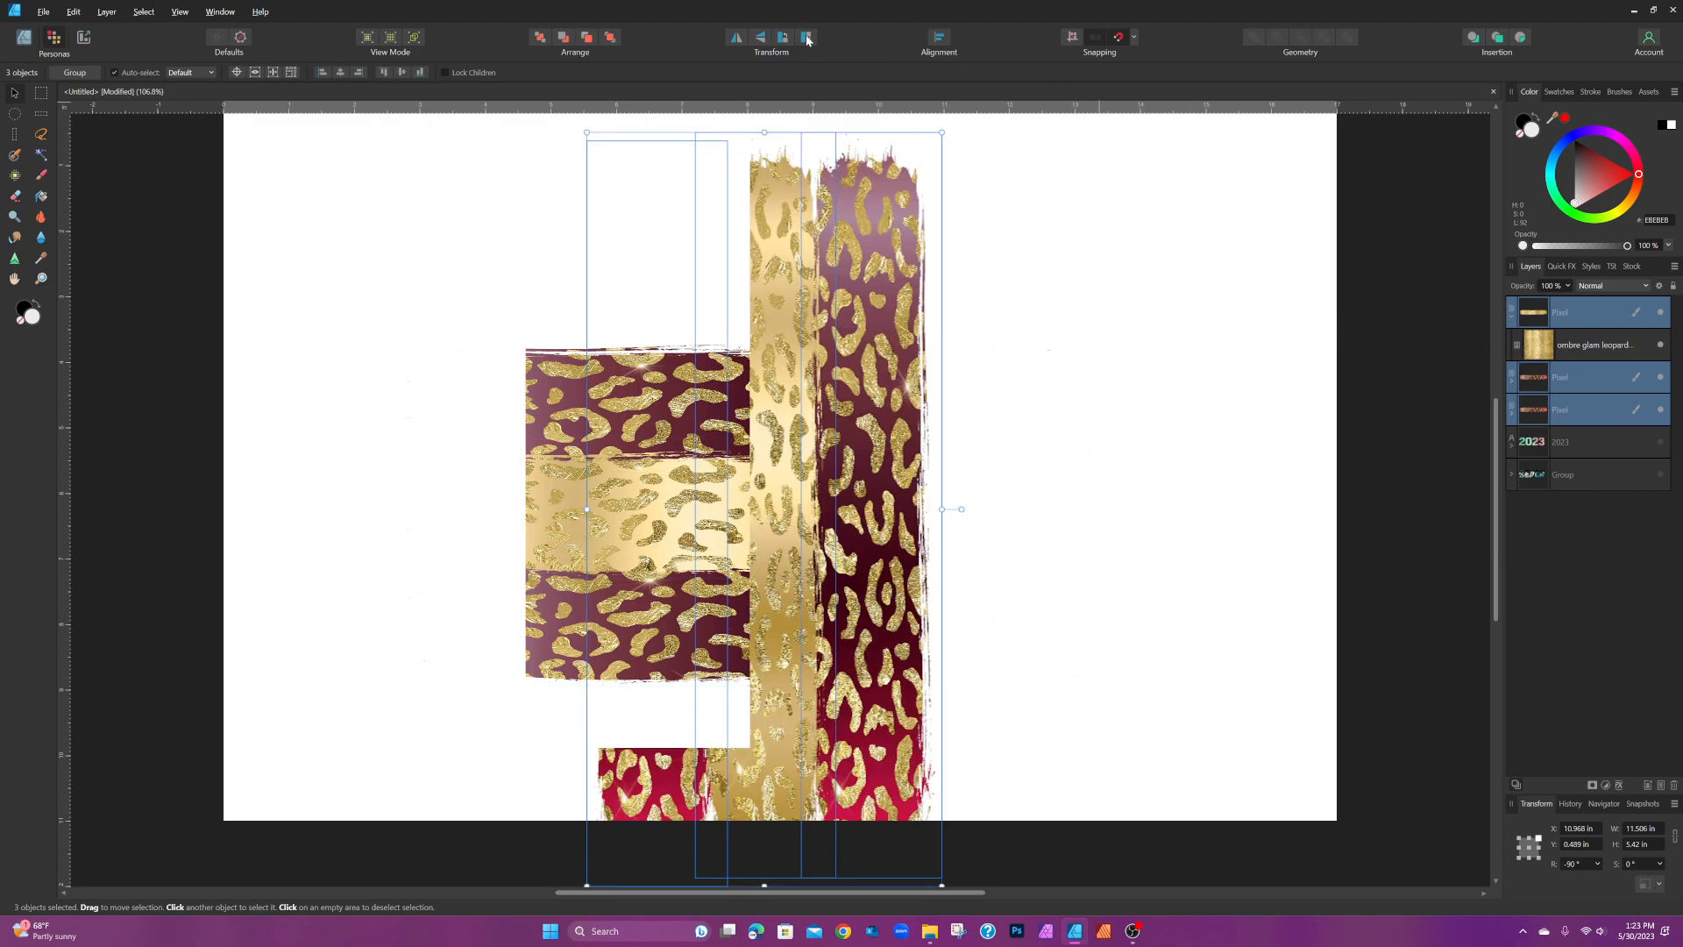
drag(943, 133, 918, 321)
drag(862, 462, 726, 340)
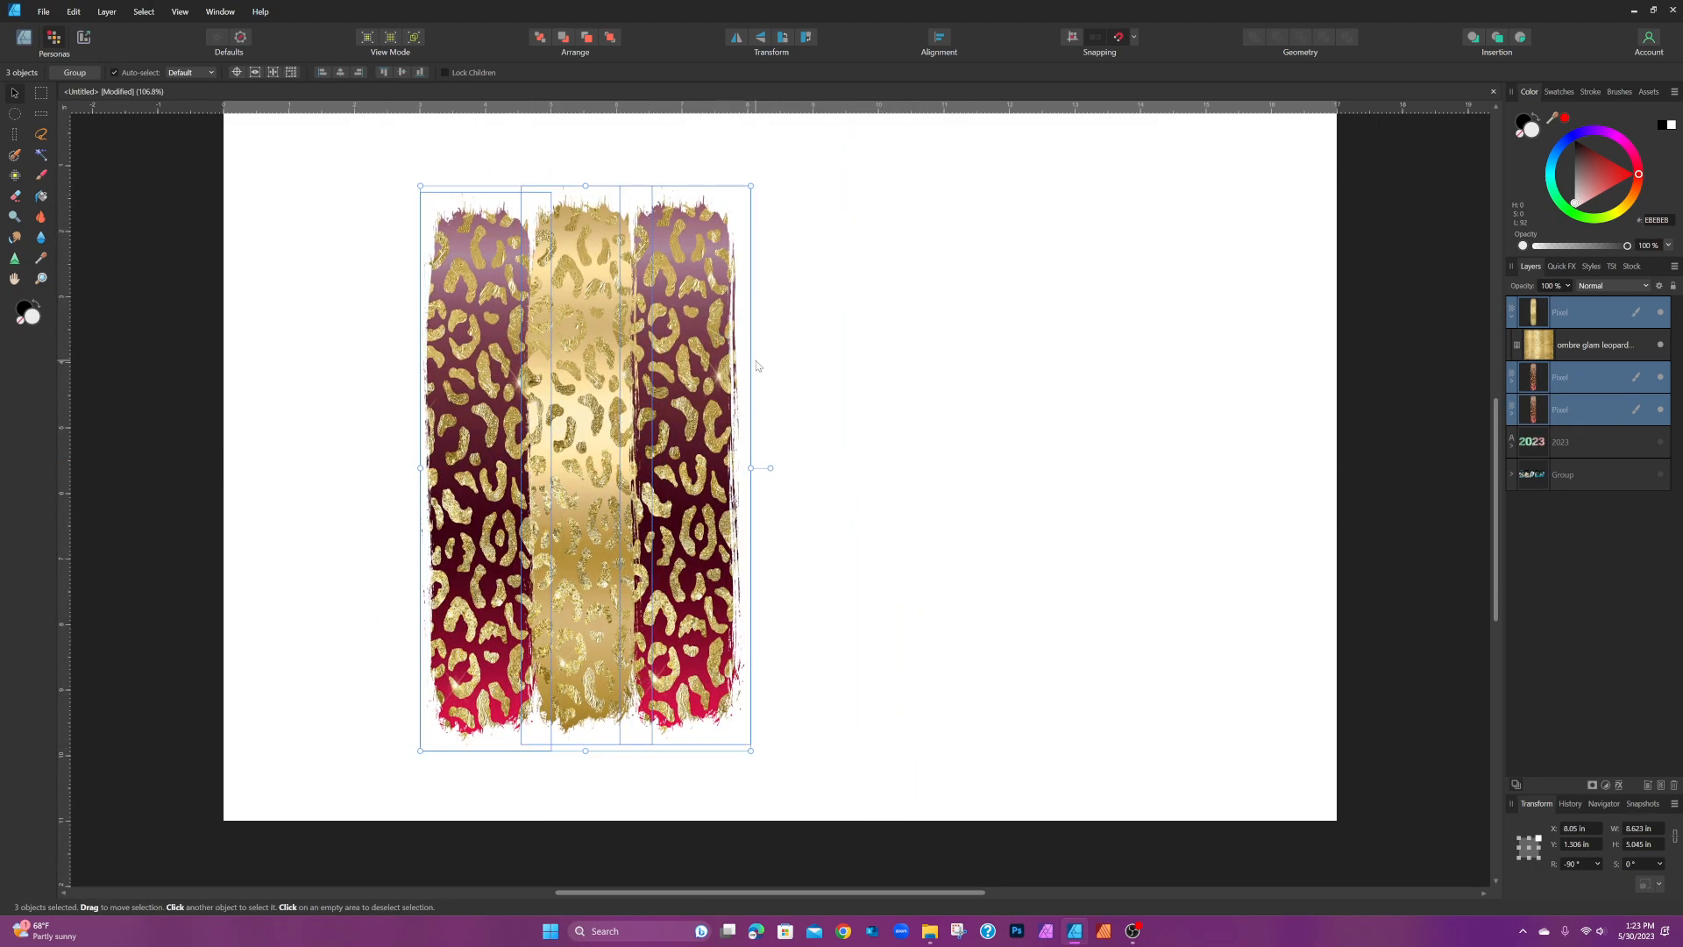
Step: Duplicate the three vertical strokes sideways to form five alternating stripes, and widen all the strokes together, centring them on the page
mouse_move(690, 421)
mouse_down()
mouse_move(1040, 422)
mouse_move(891, 422)
mouse_up()
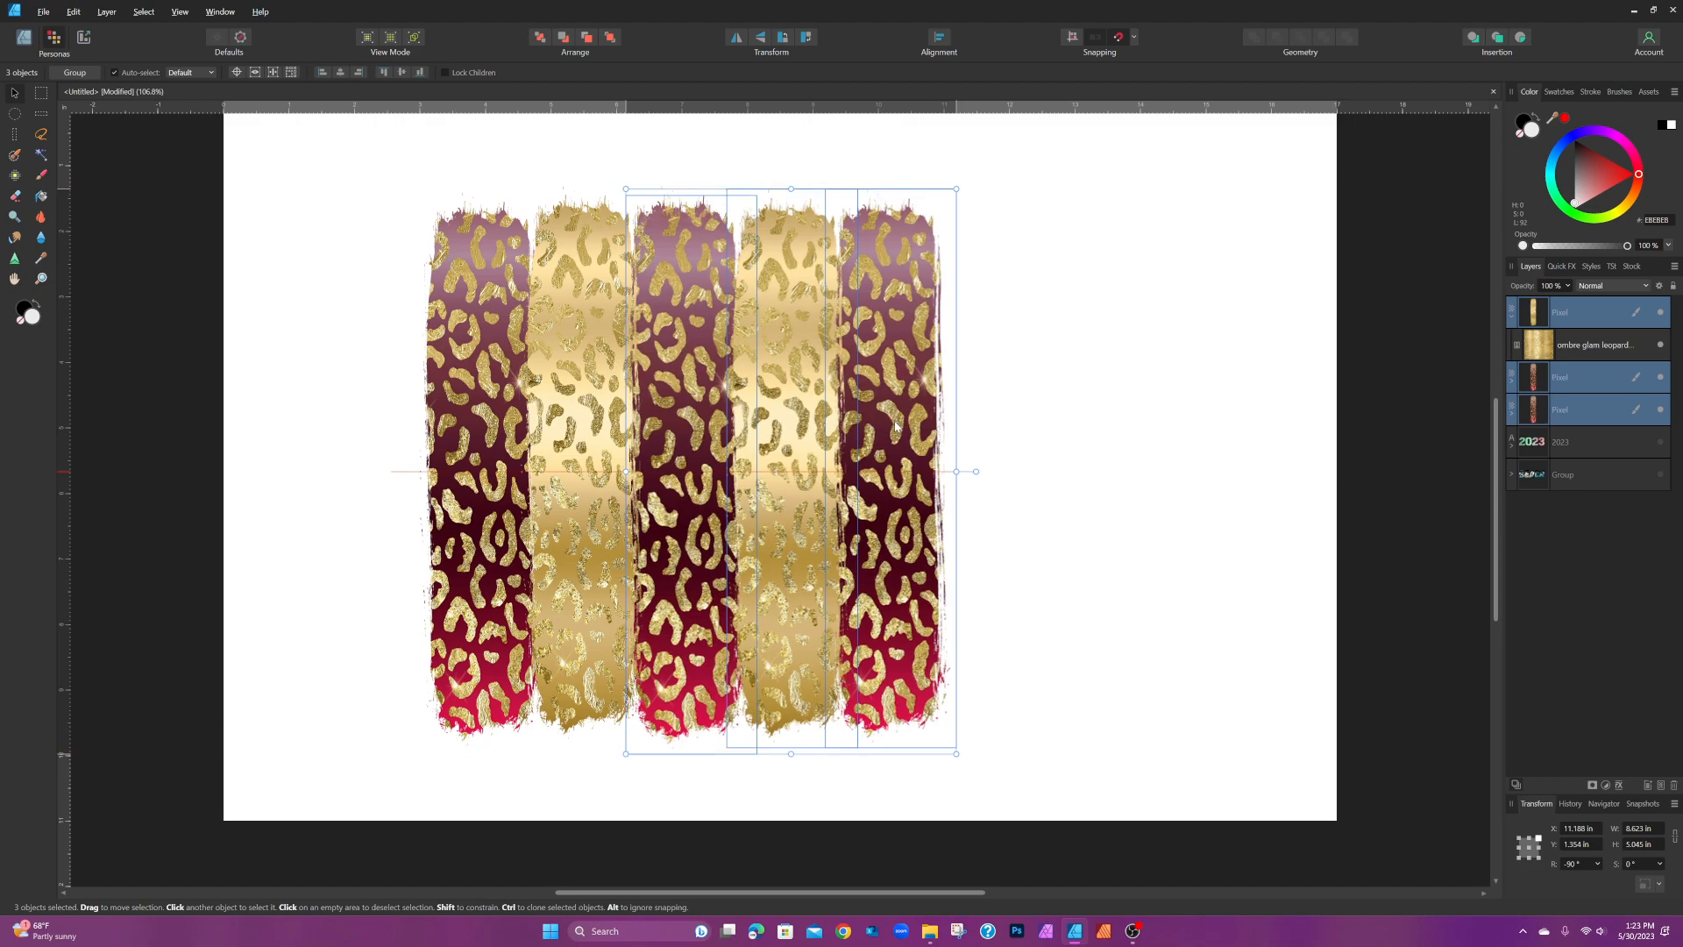
click(1068, 442)
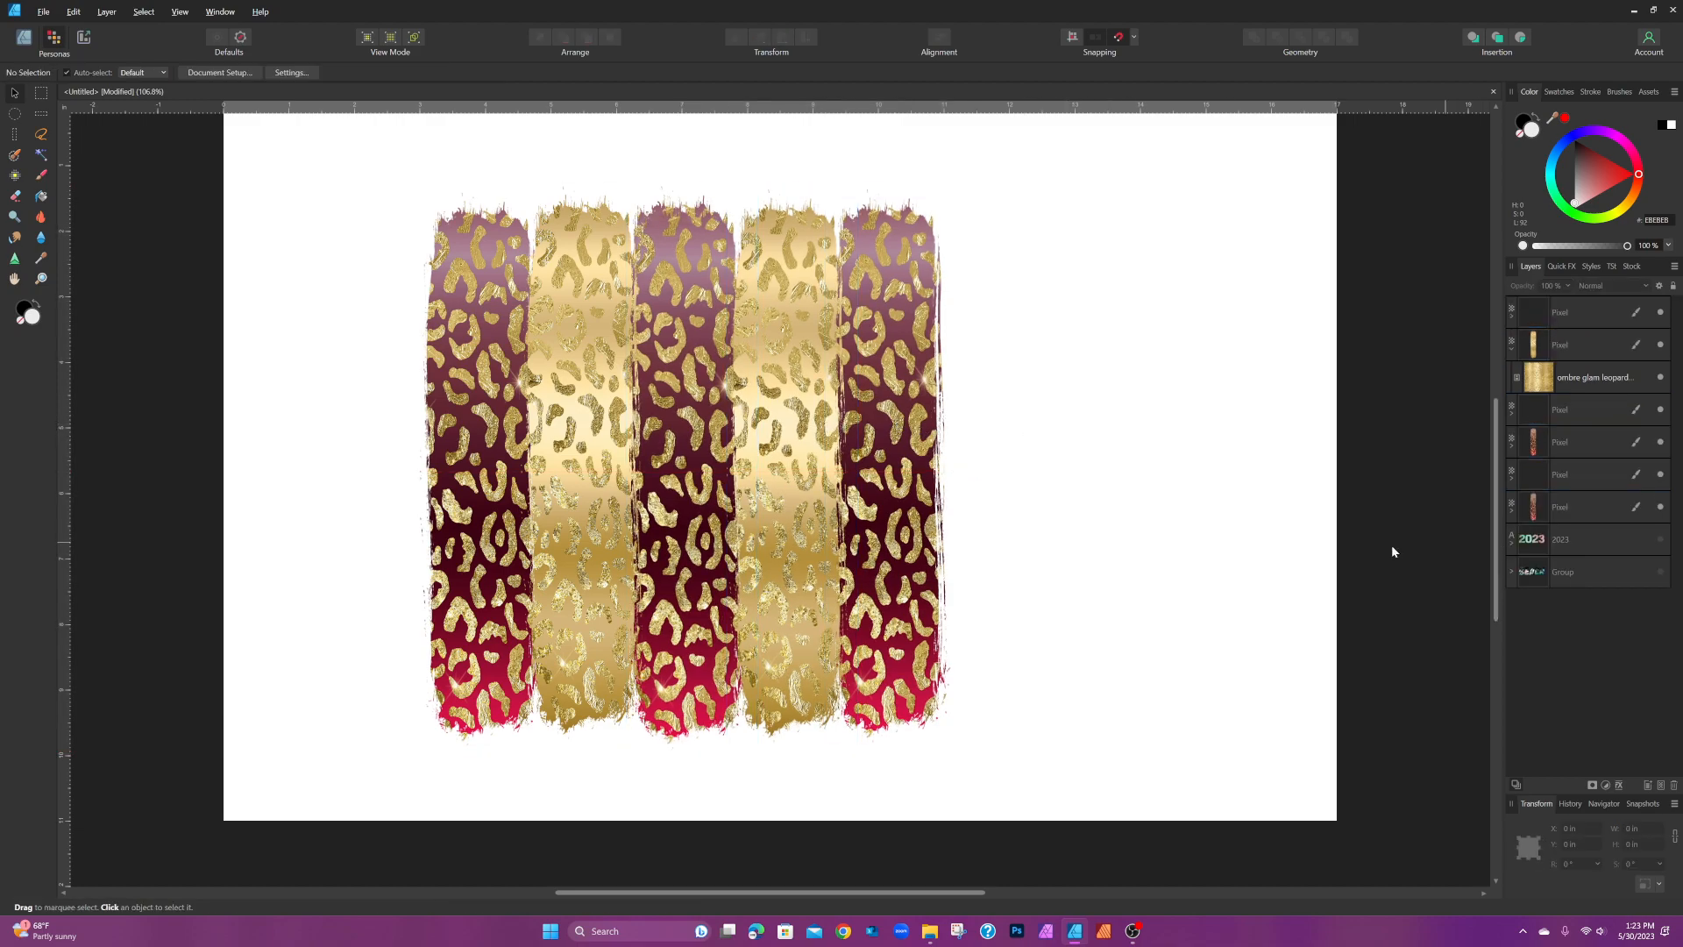
drag(406, 190, 1052, 779)
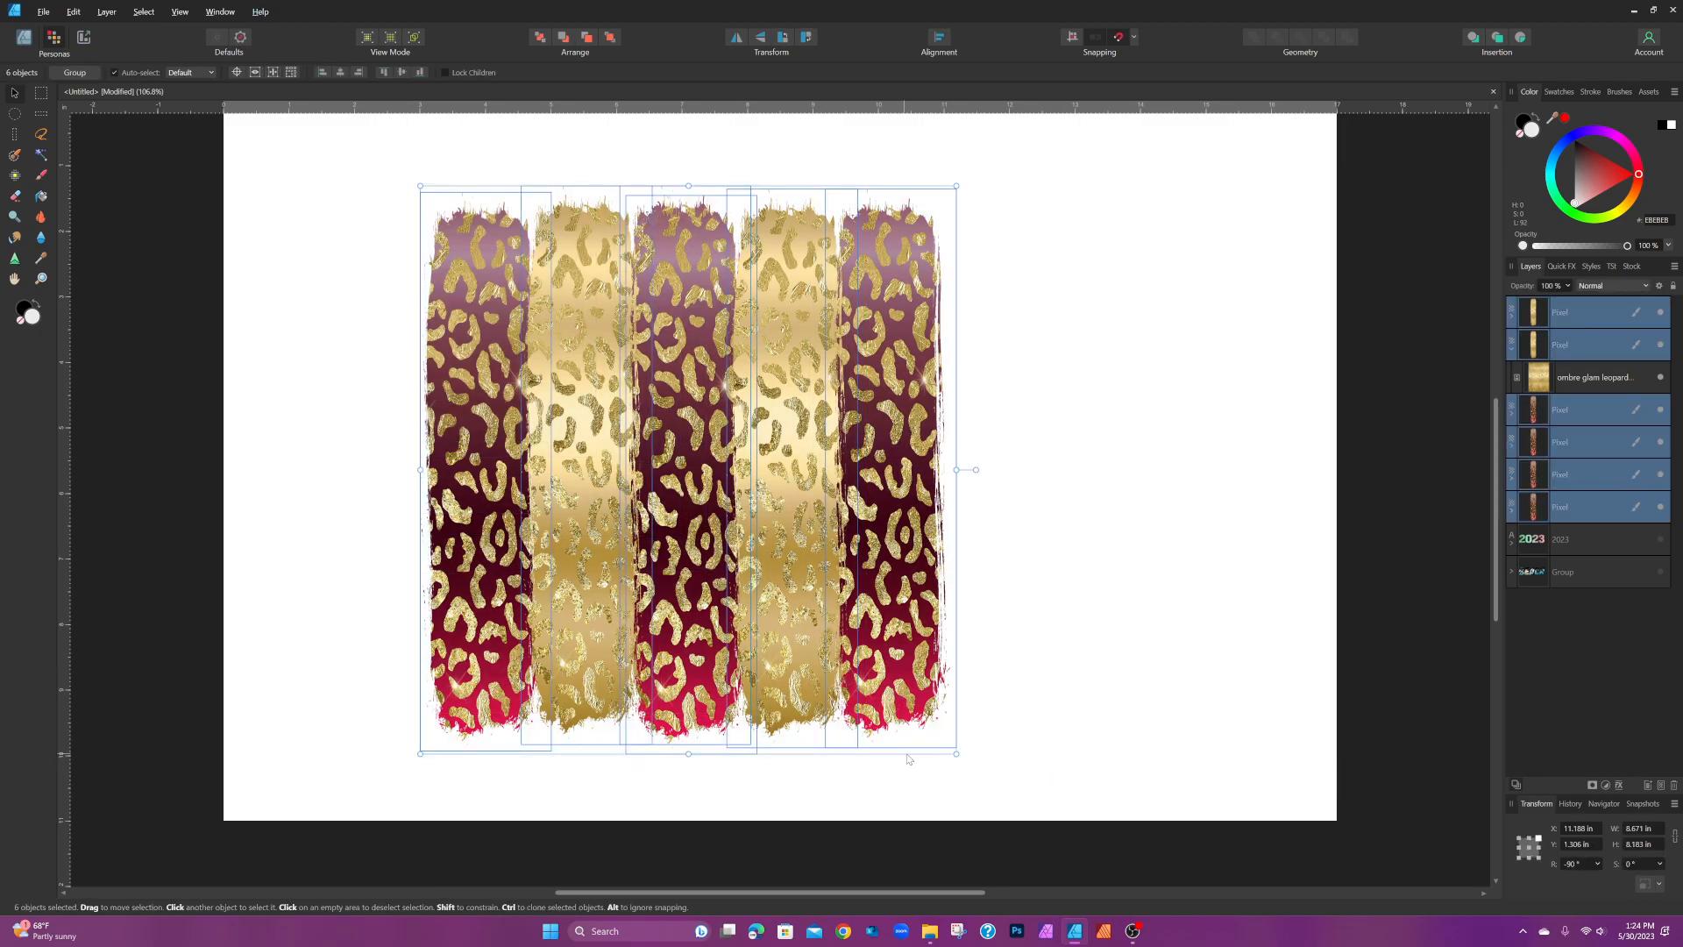
drag(956, 754, 1109, 717)
drag(995, 605, 1040, 614)
click(1239, 603)
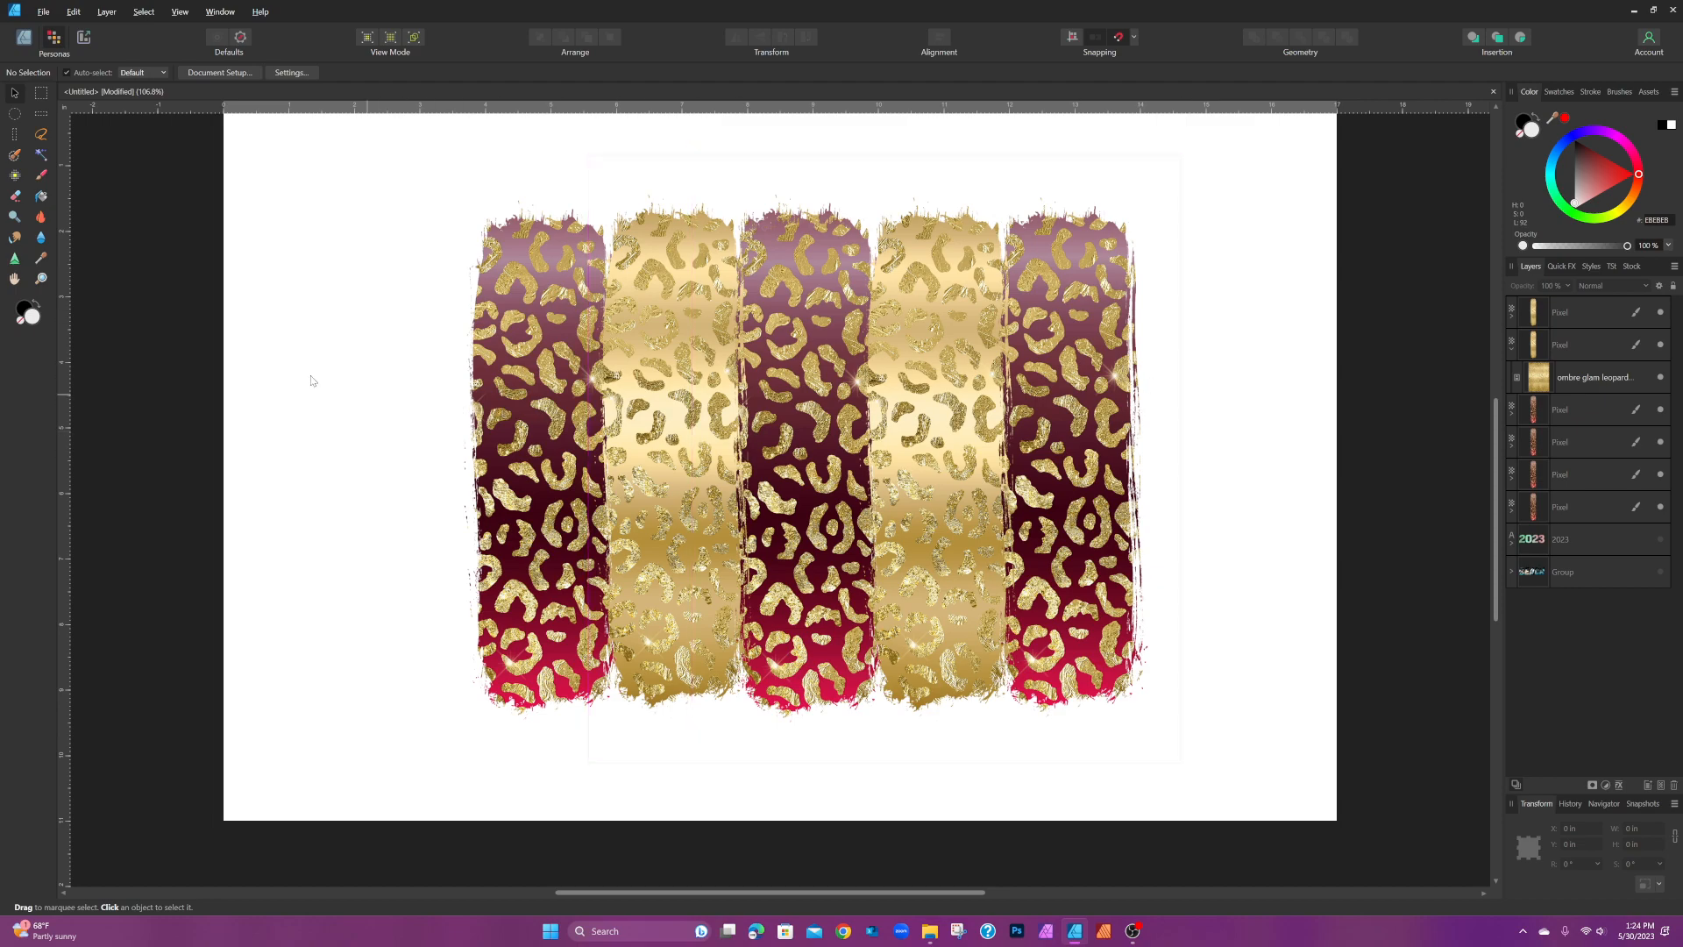
Step: Enable a transparent background for the document in Document Setup
scroll(312, 378, up, 1)
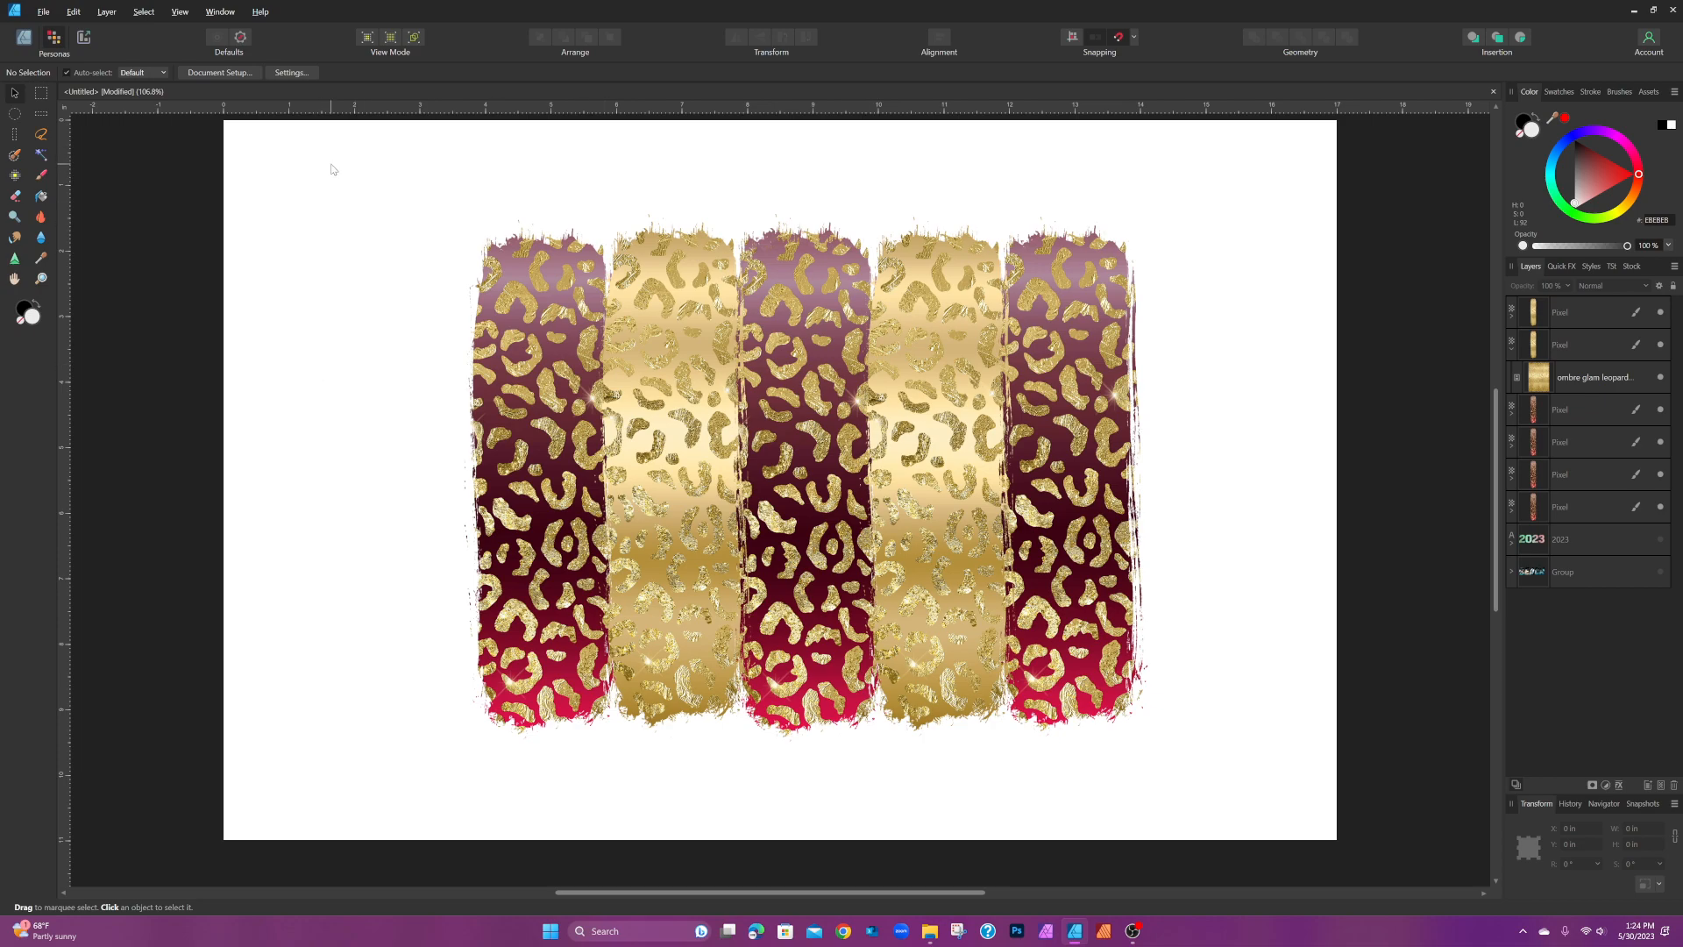
click(219, 73)
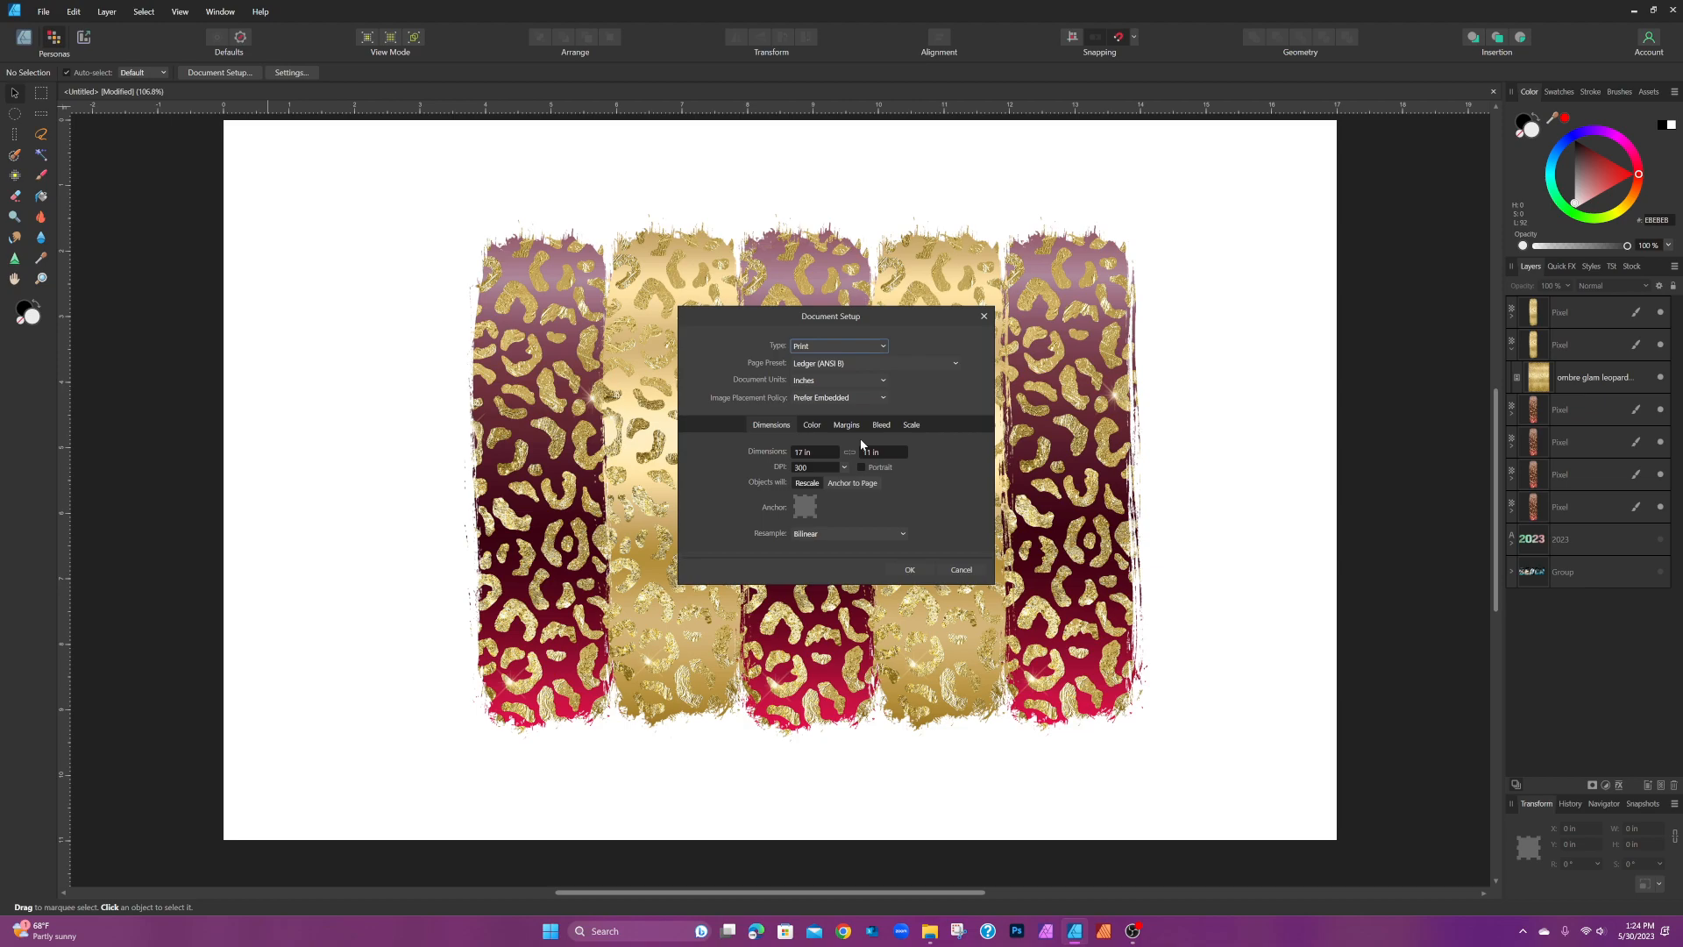
click(808, 425)
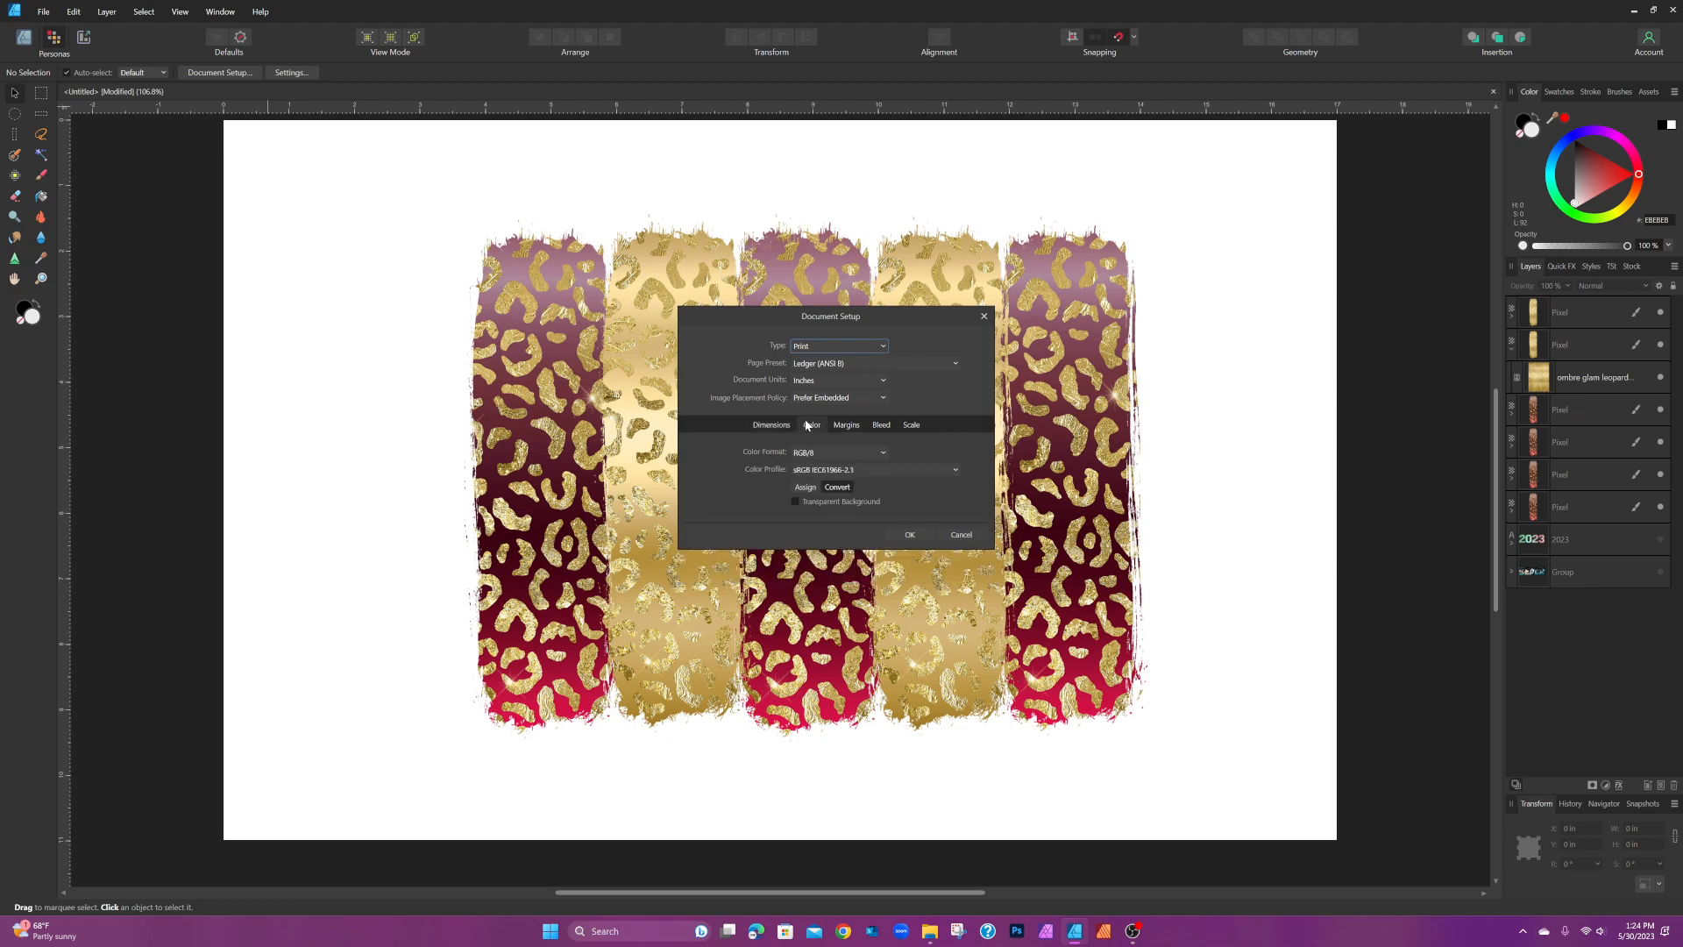
click(795, 502)
click(911, 536)
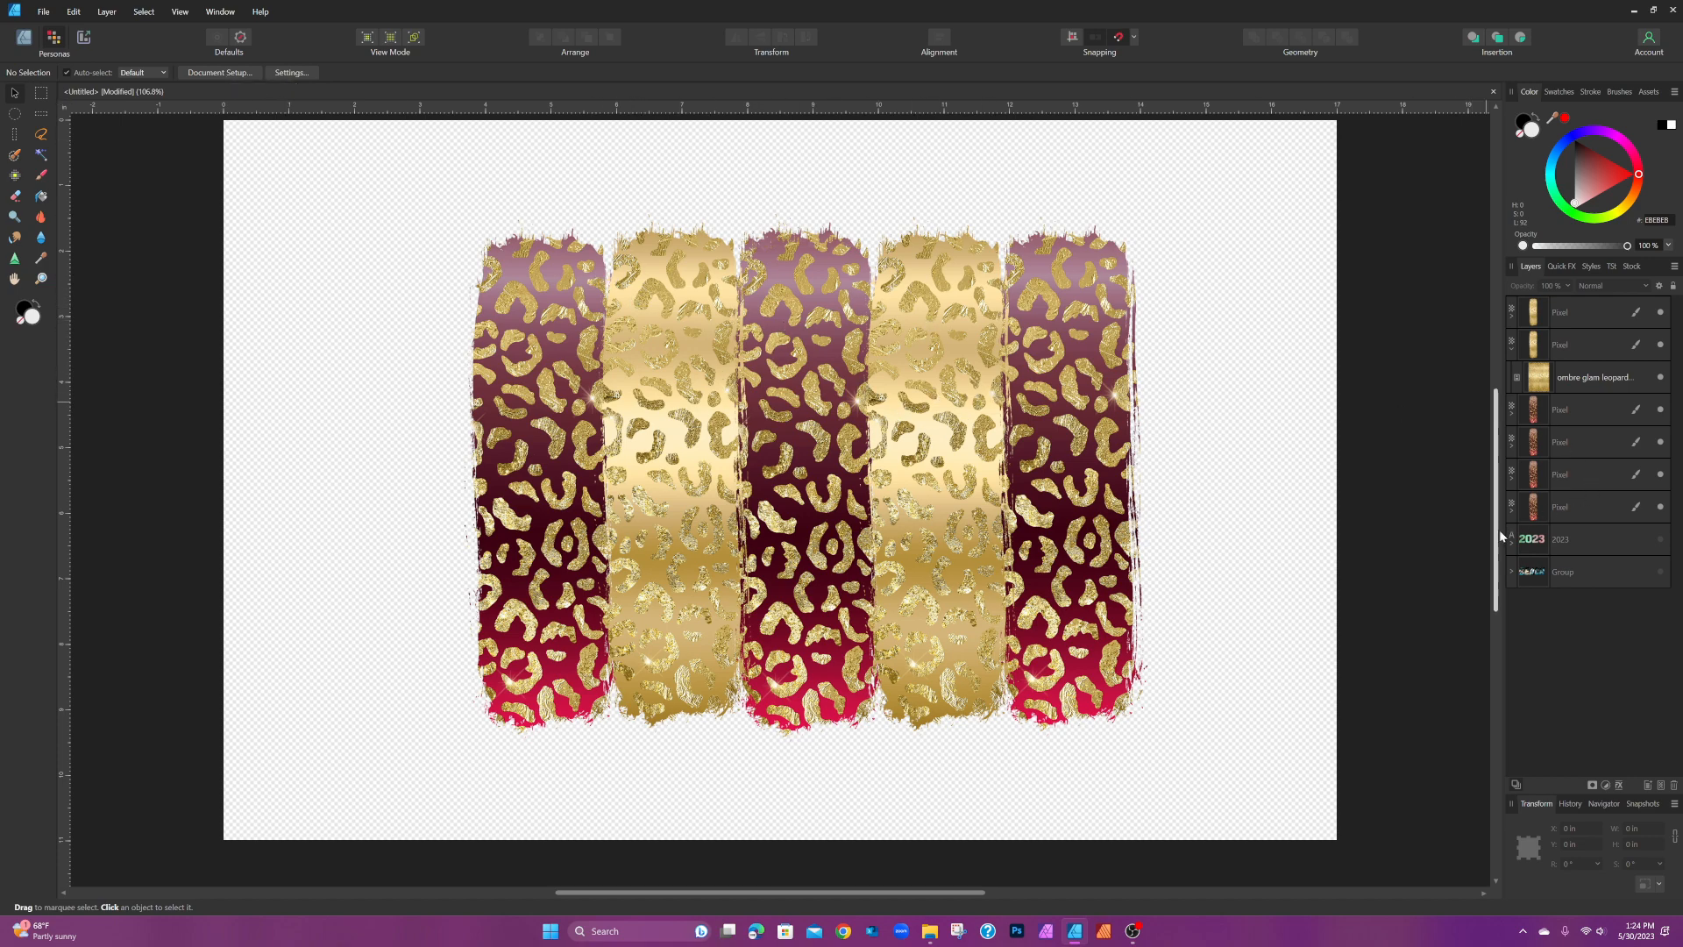
Step: Show the 2023 text again and move it up and left so it sits behind the tops of the stripes
click(1661, 539)
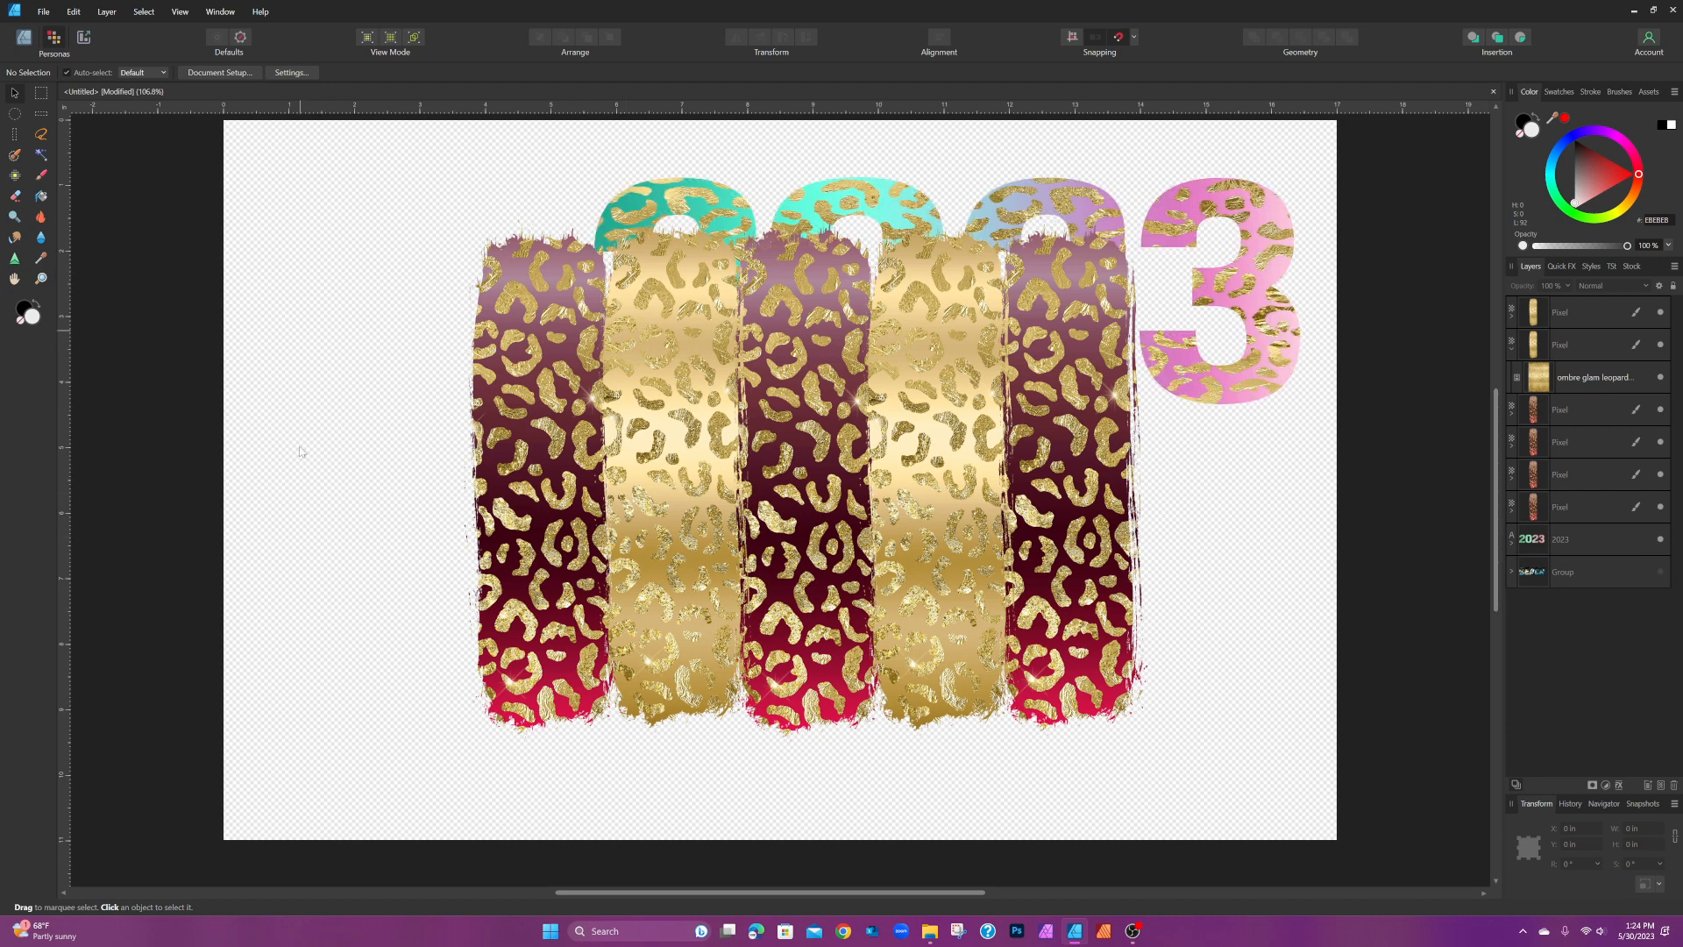
drag(303, 539, 1266, 811)
drag(1283, 377, 1175, 328)
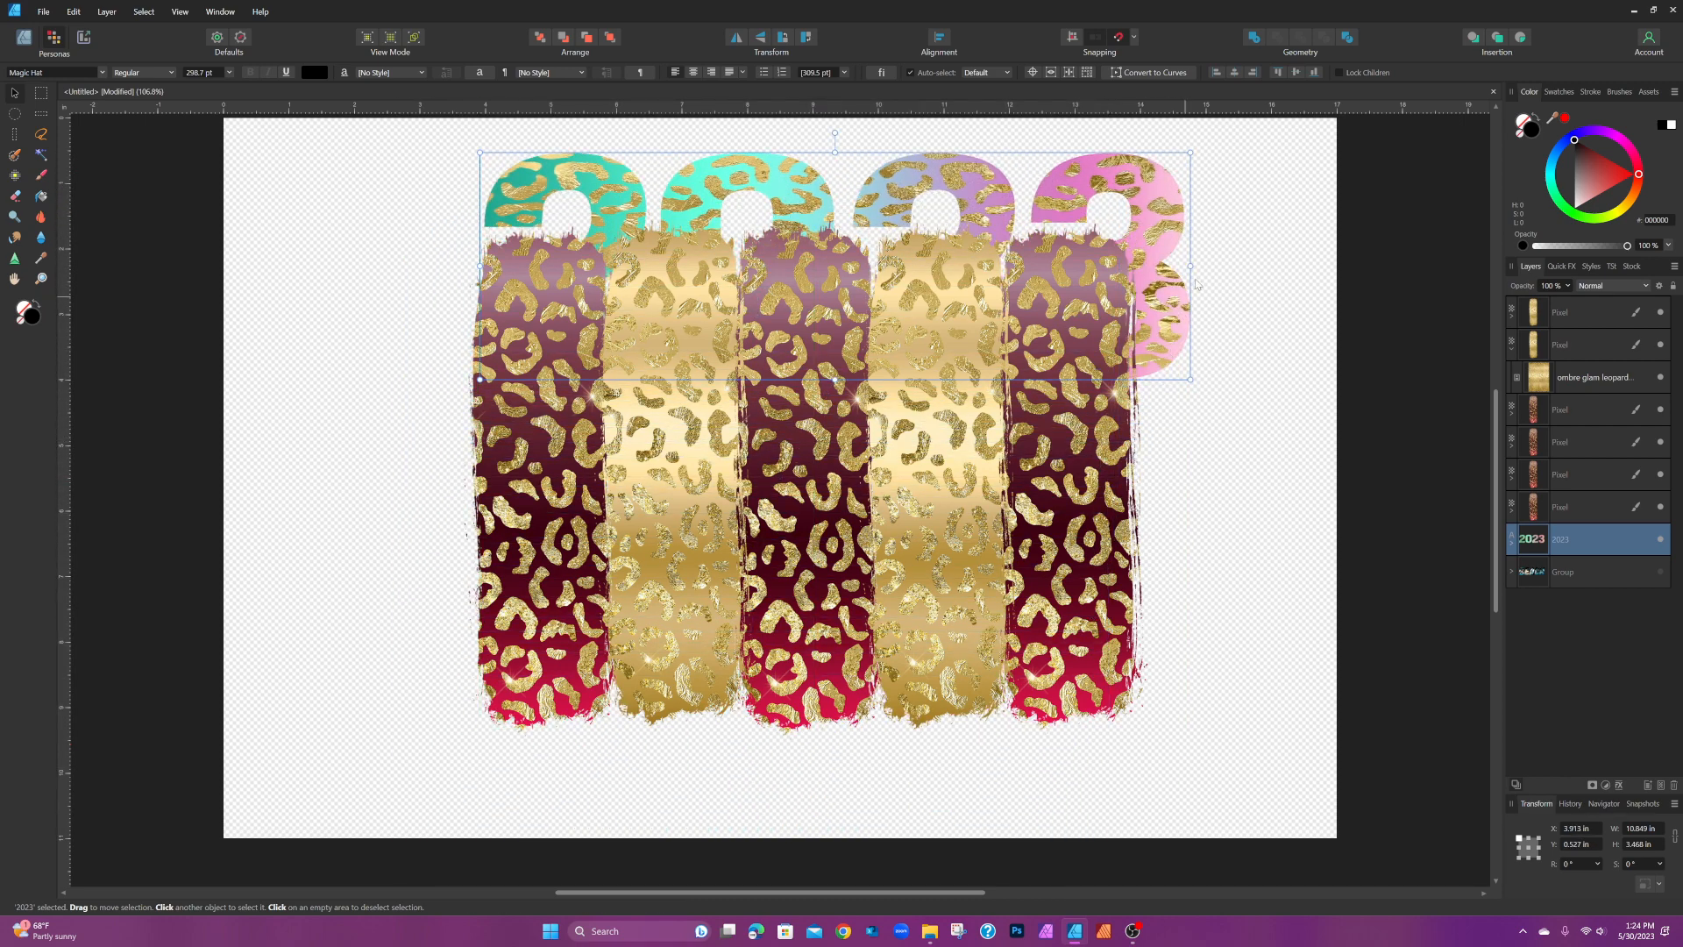
click(1133, 933)
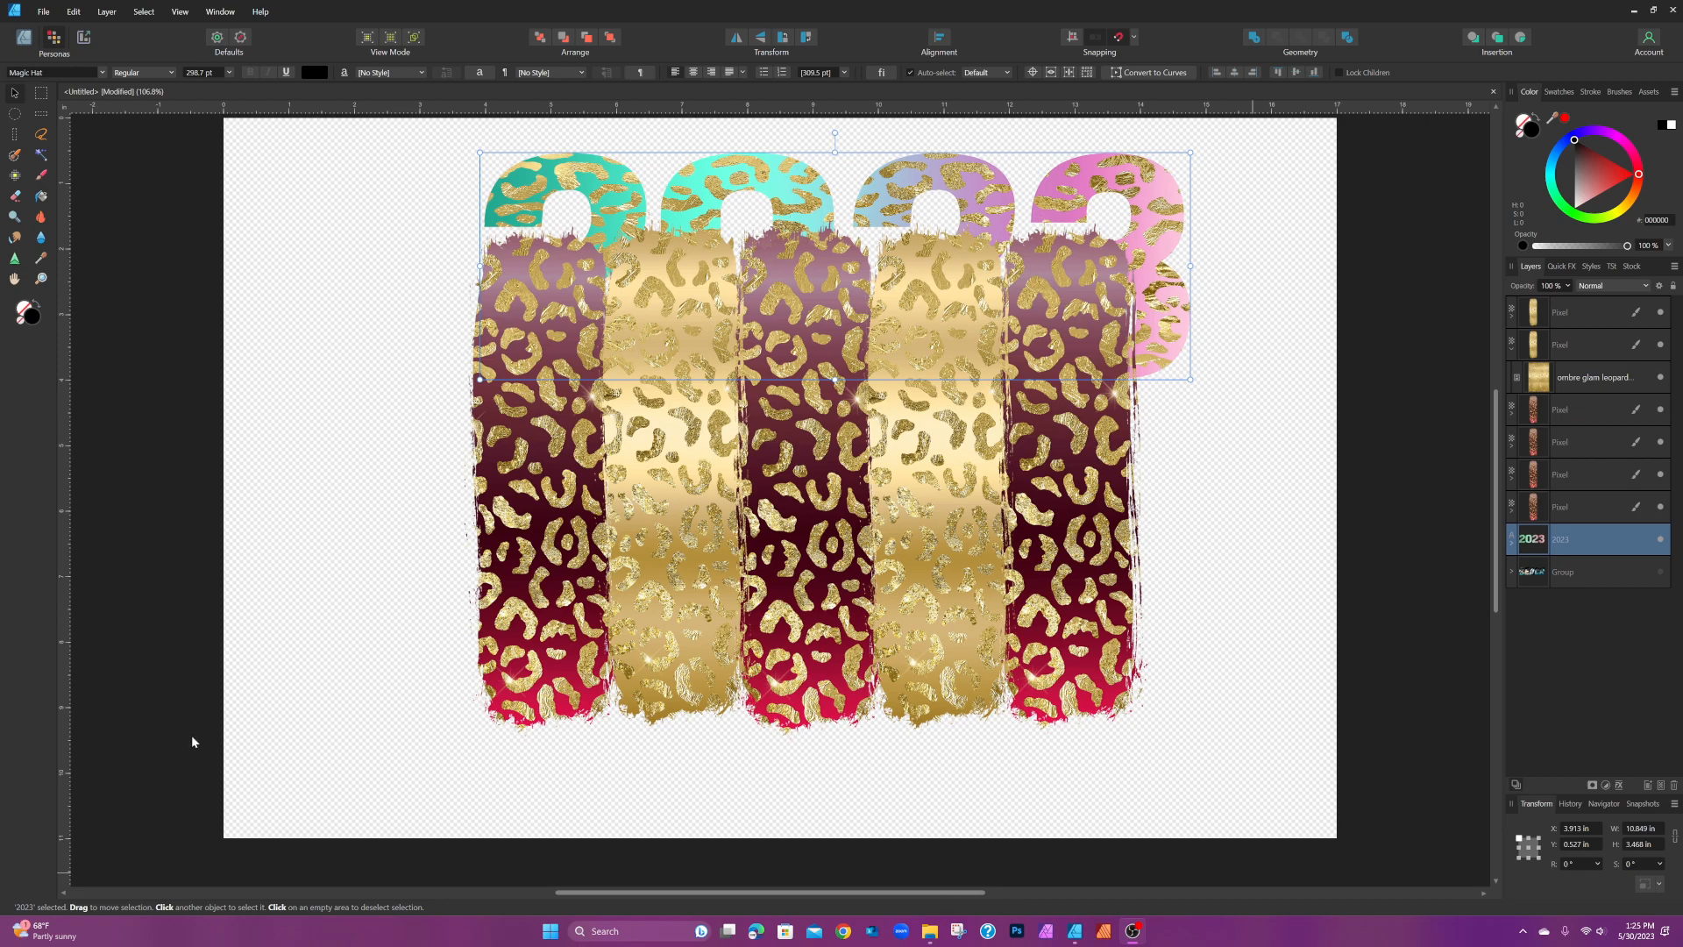